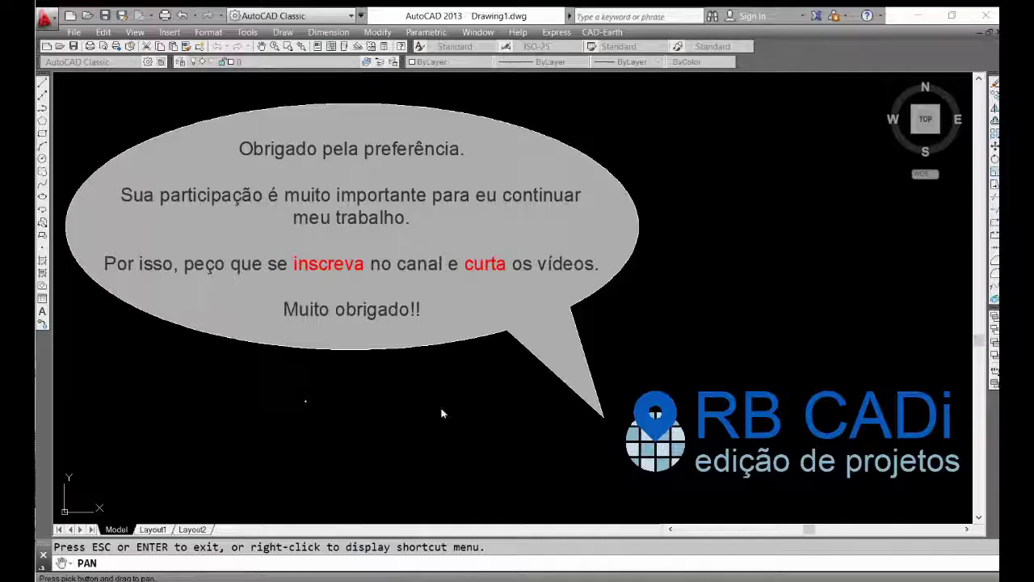
# Leave the AutoCAD thank-you drawing and bring up the kitnet2 model in SketchUp Web
pyautogui.moveTo(454, 412); pyautogui.dragTo(458, 402)
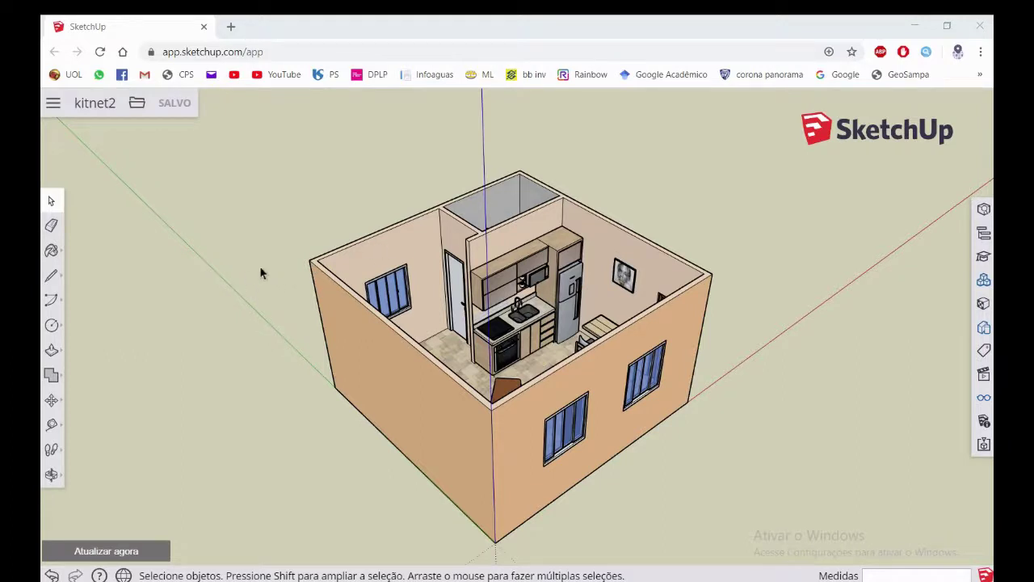
pyautogui.moveTo(259, 266); pyautogui.dragTo(307, 279, button='middle')
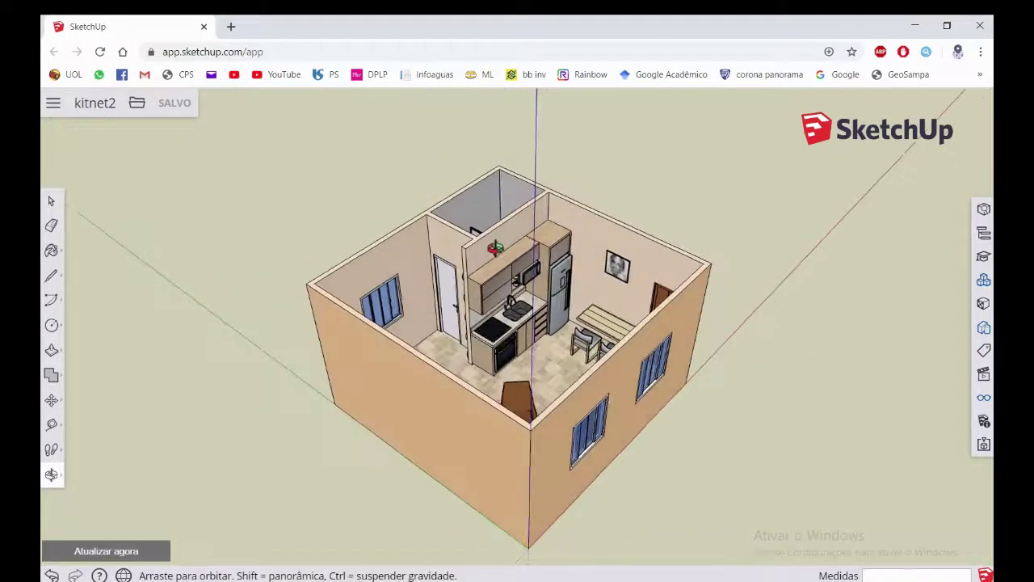
pyautogui.moveTo(495, 248); pyautogui.dragTo(495, 265, button='middle')
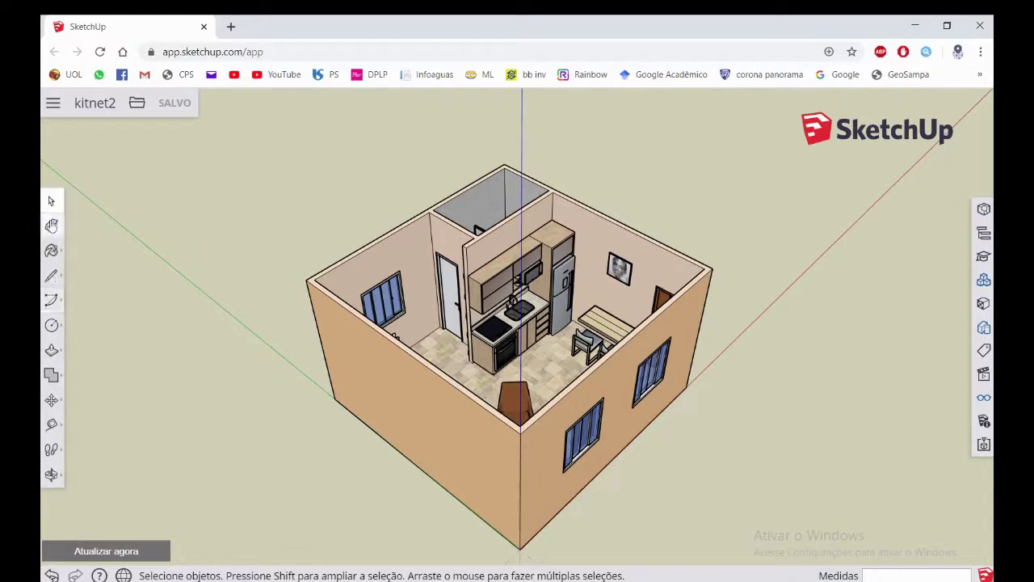
pyautogui.click(52, 227)
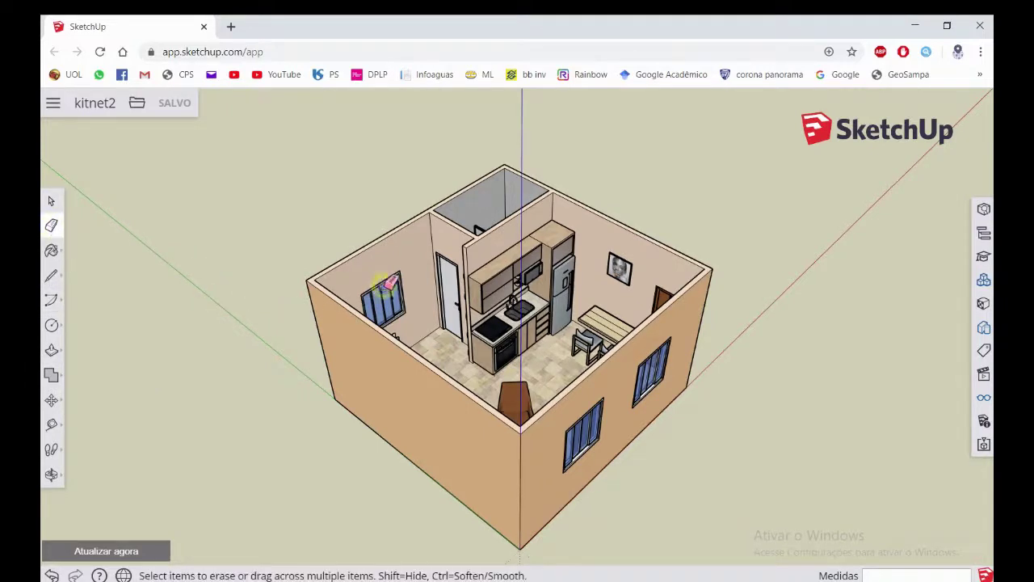
pyautogui.click(473, 401)
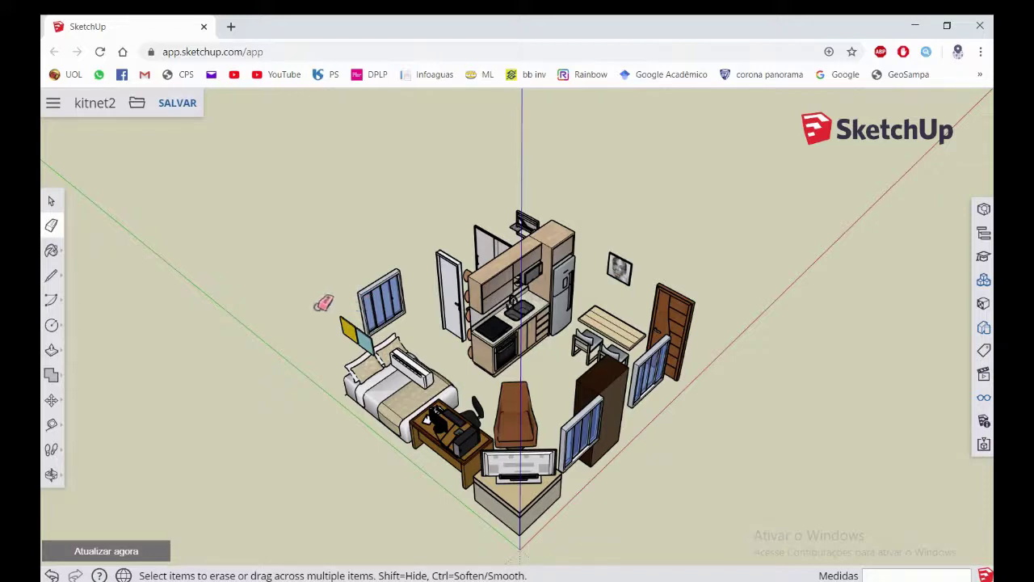
pyautogui.press('space')
pyautogui.hotkey('ctrl', 'z')
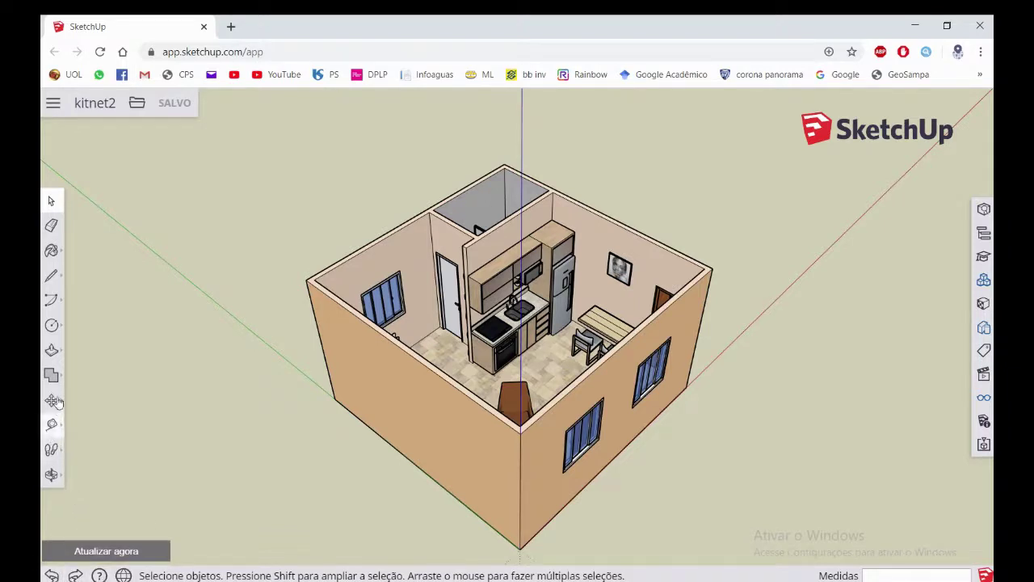
pyautogui.click(53, 426)
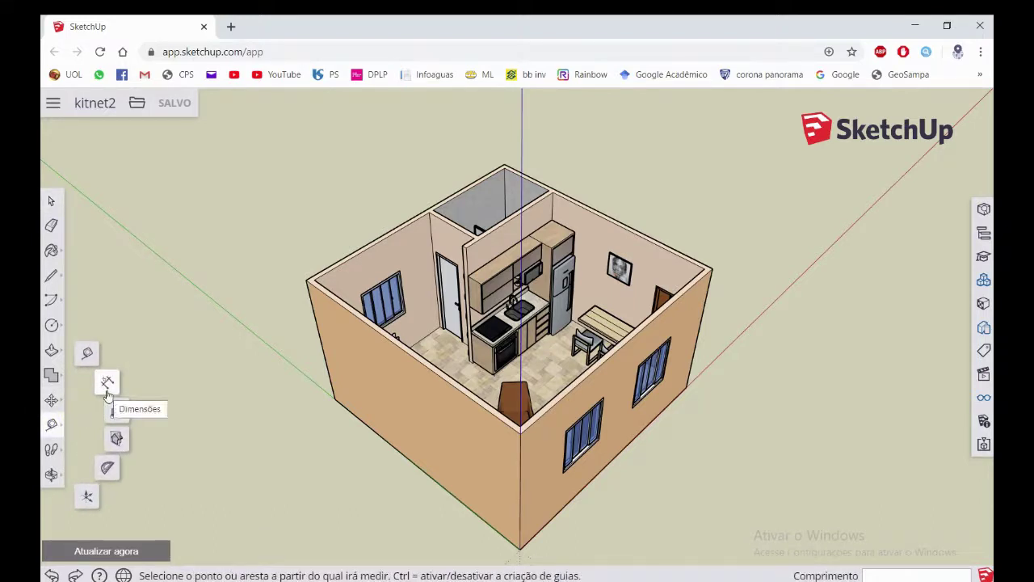
pyautogui.click(52, 424)
pyautogui.click(52, 424)
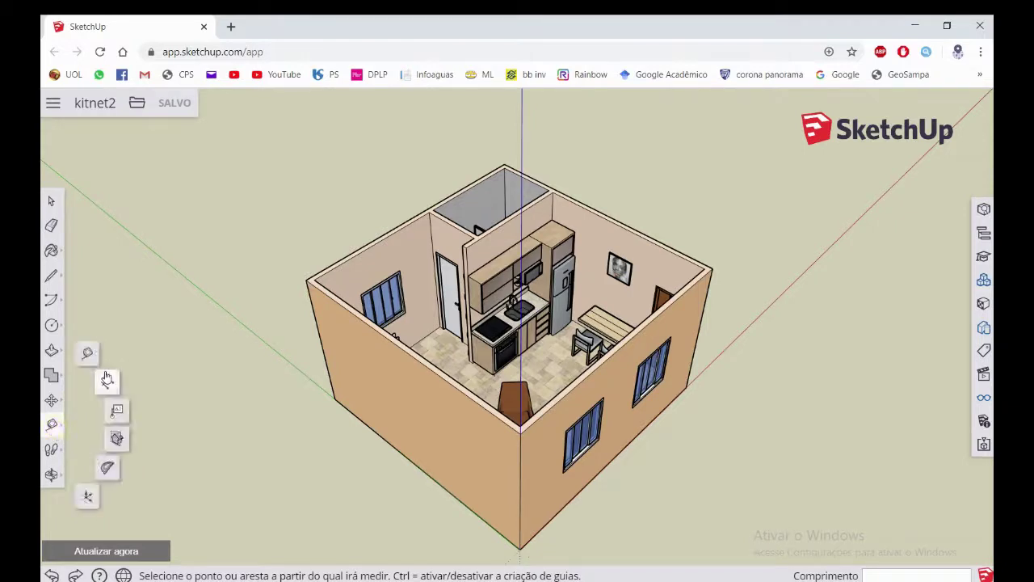
pyautogui.click(104, 387)
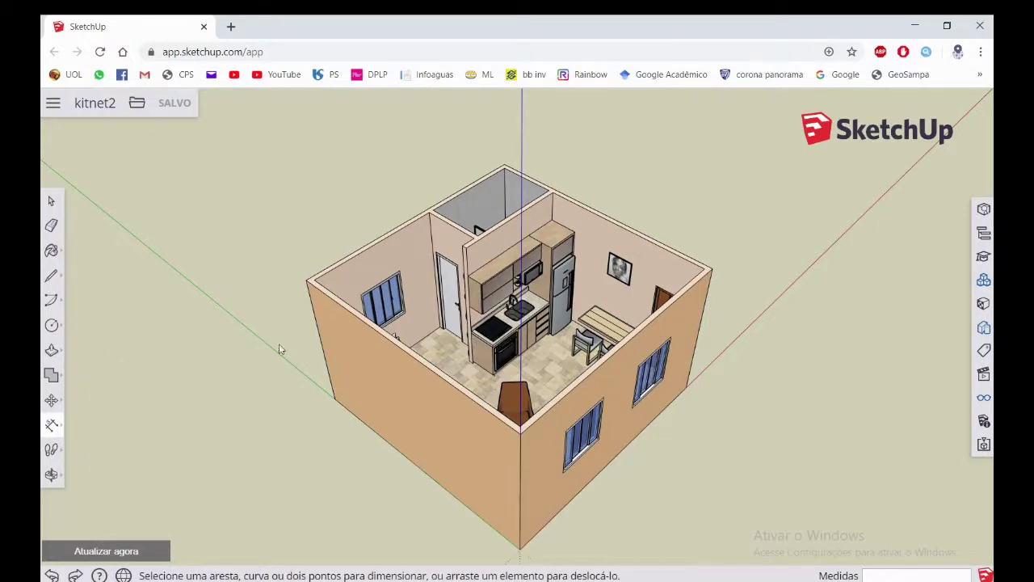
pyautogui.click(306, 281)
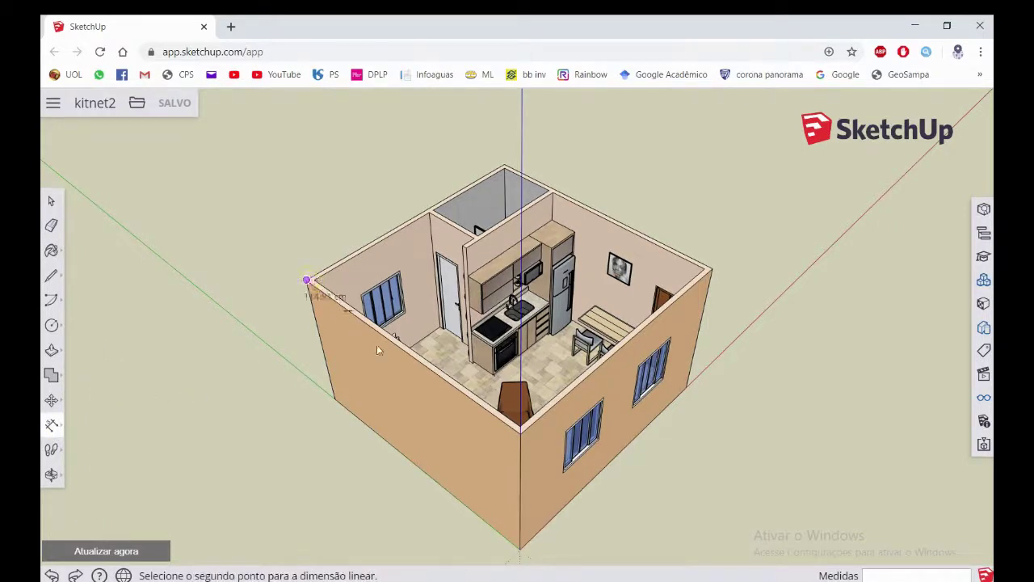
pyautogui.click(520, 434)
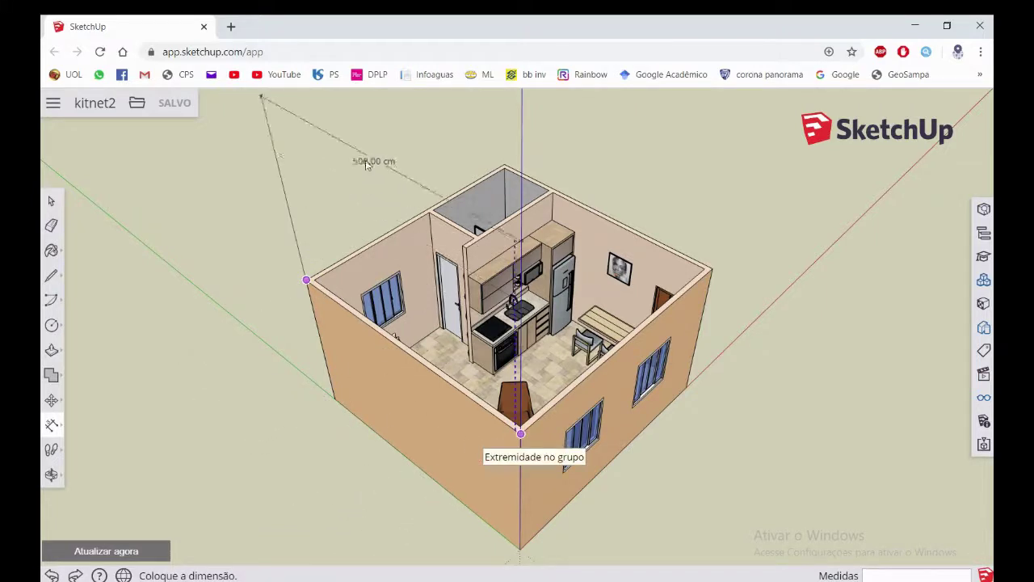
pyautogui.click(291, 412)
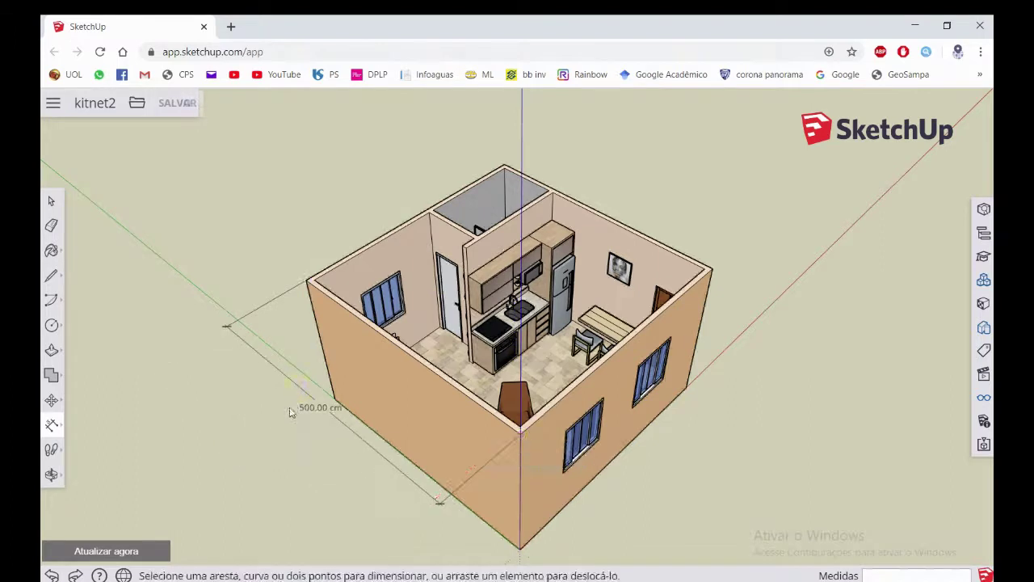
pyautogui.doubleClick(304, 406)
pyautogui.write('cota')
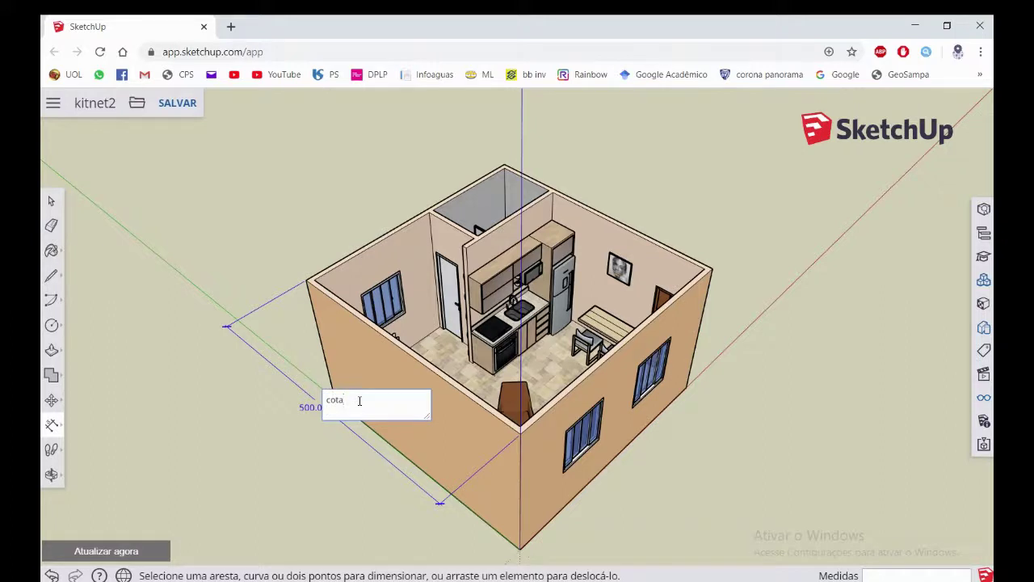
pyautogui.press('Return')
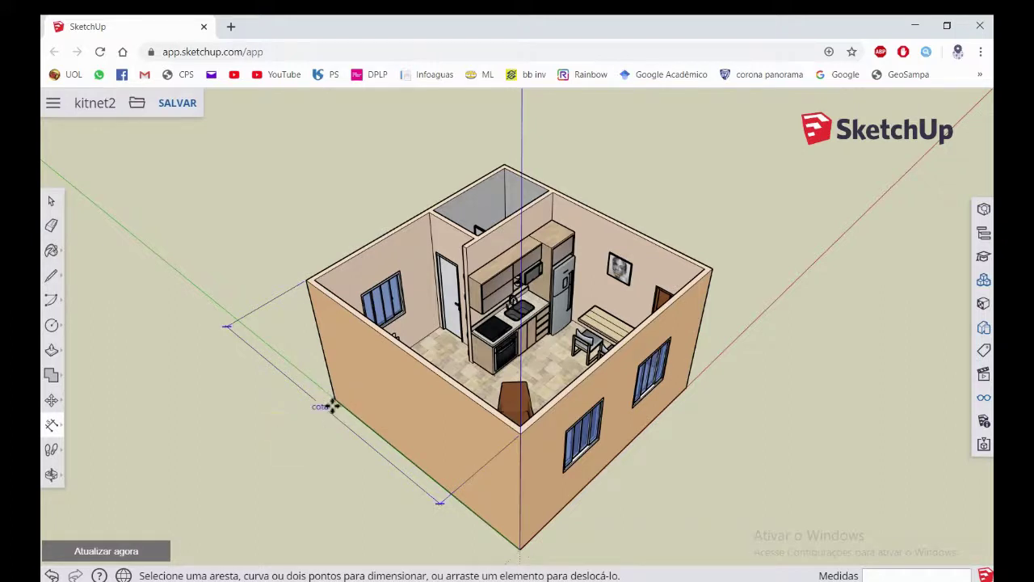
pyautogui.click(330, 406)
pyautogui.click(328, 408)
pyautogui.press('space')
pyautogui.click(328, 409)
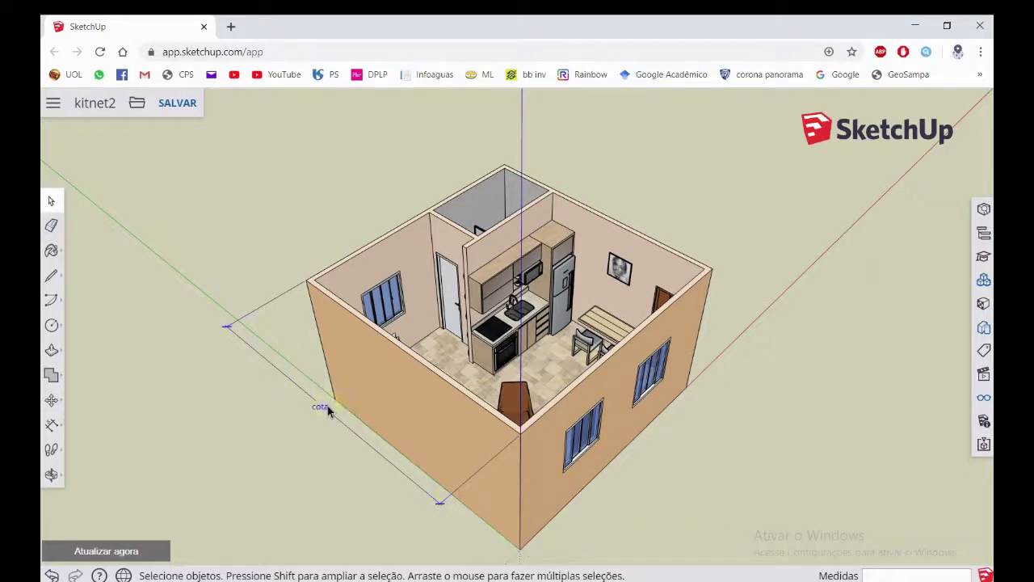
pyautogui.press('Delete')
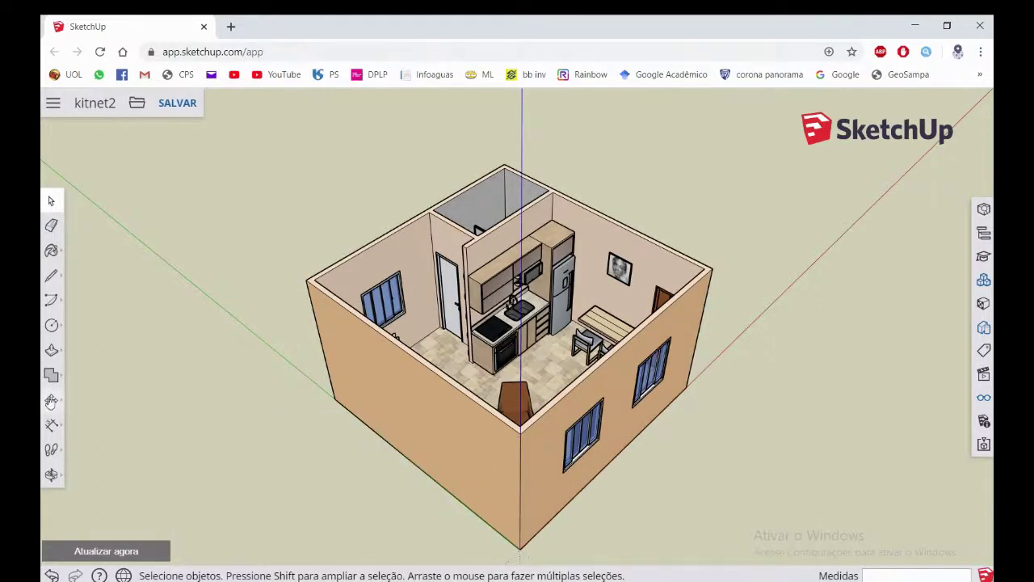
pyautogui.click(51, 425)
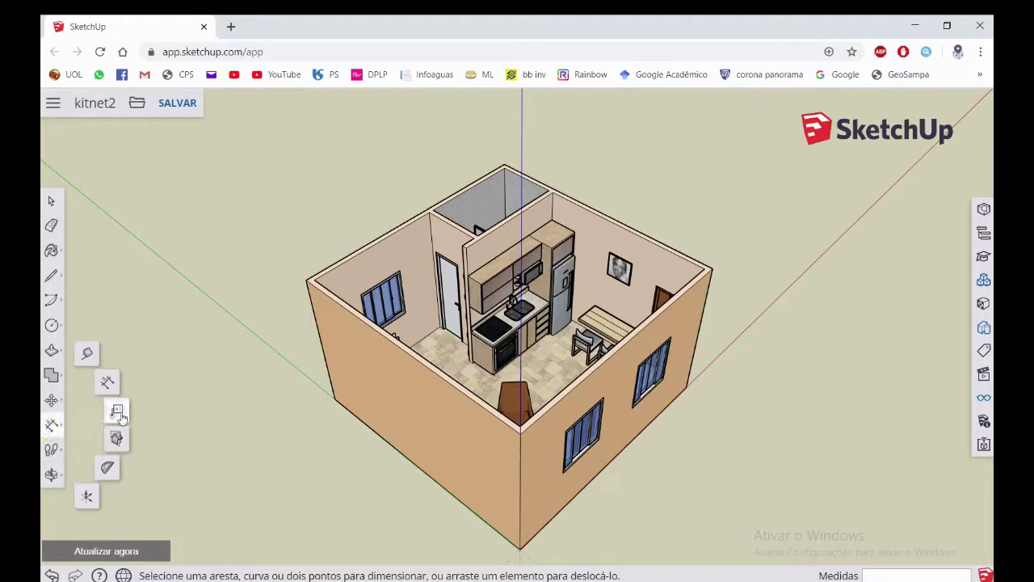
pyautogui.click(118, 412)
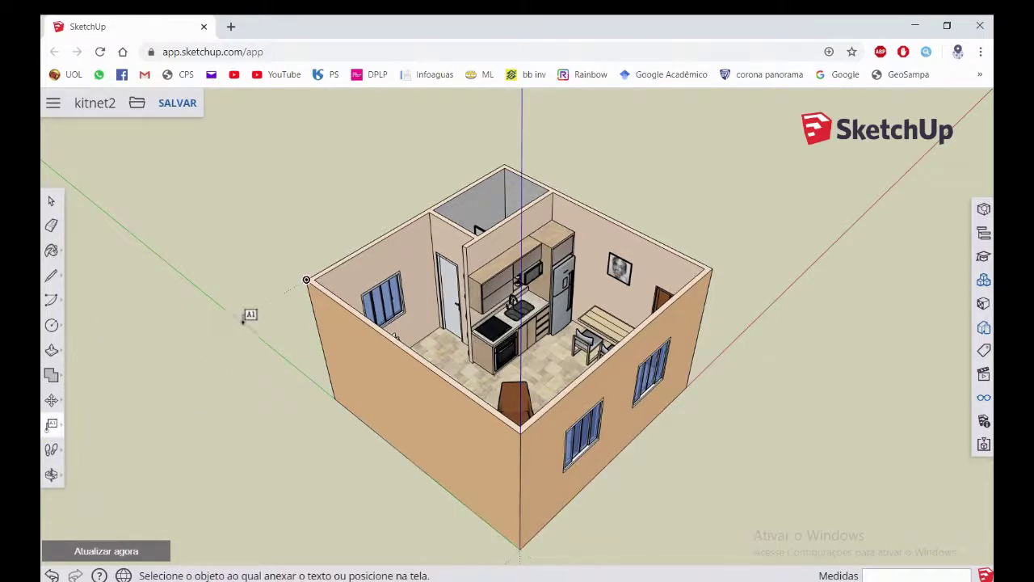
pyautogui.click(400, 270)
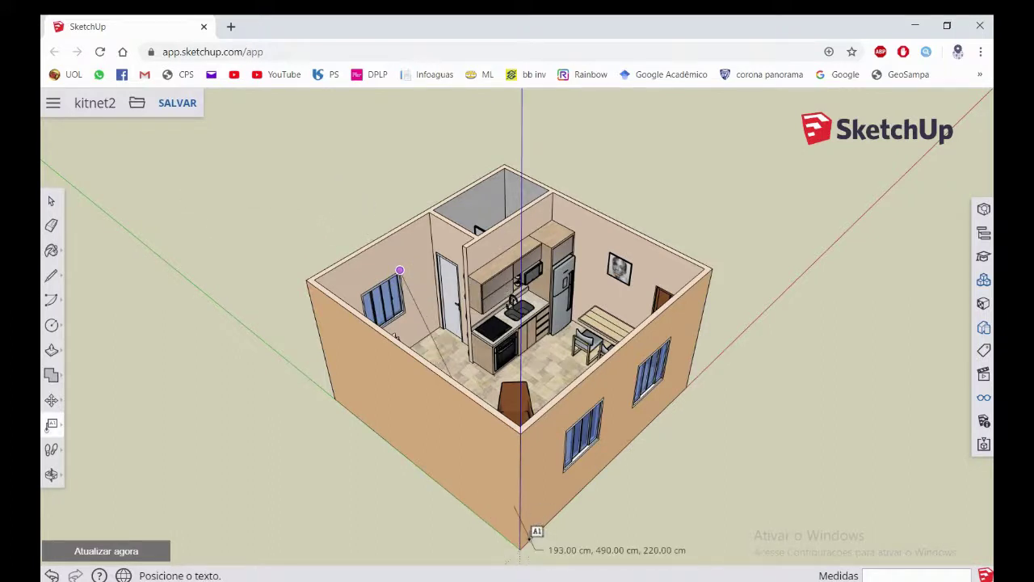
pyautogui.press('Escape')
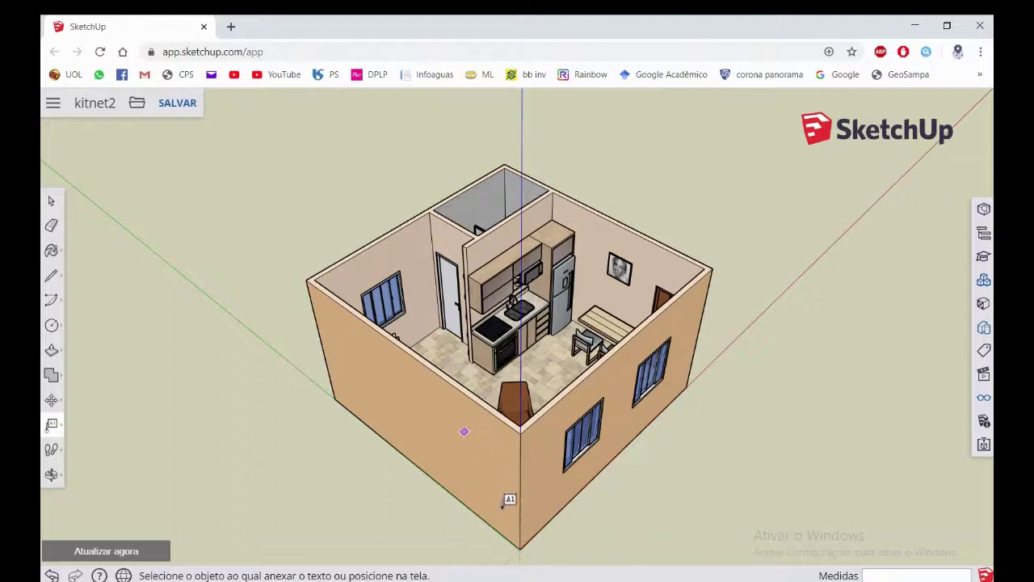
pyautogui.click(520, 550)
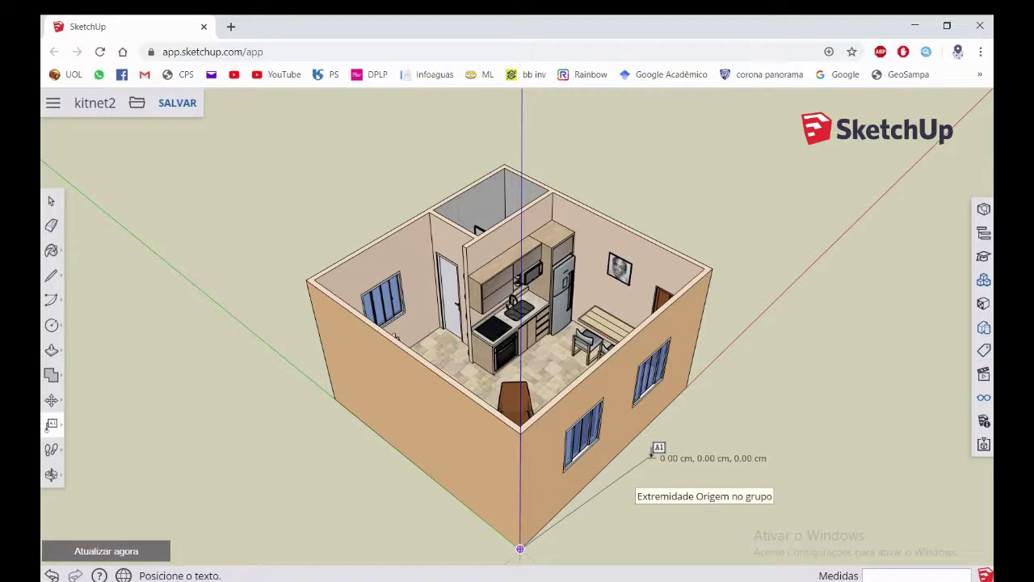
pyautogui.click(652, 455)
pyautogui.write('obs.: desenho feito dia')
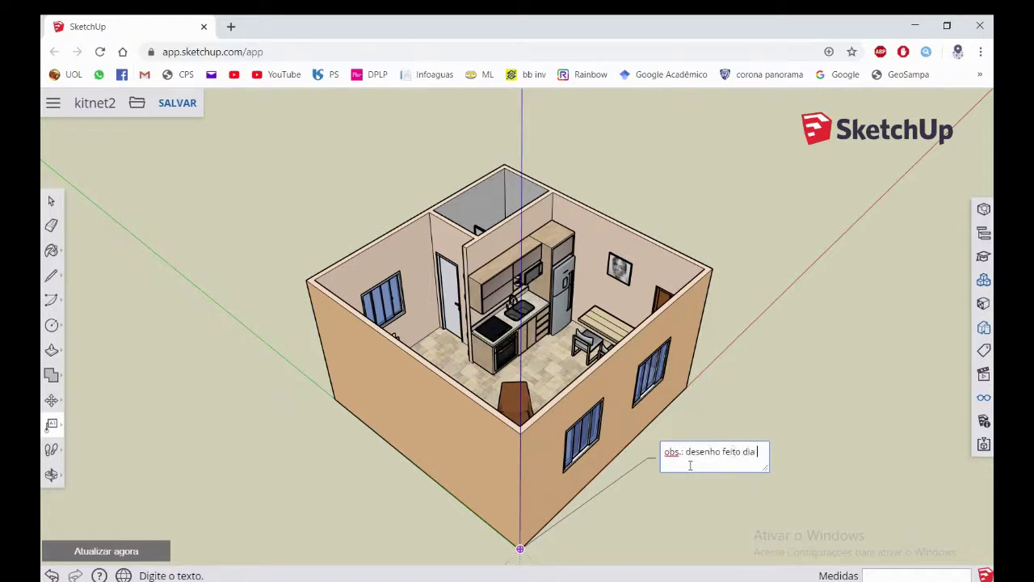
pyautogui.write('xxx')
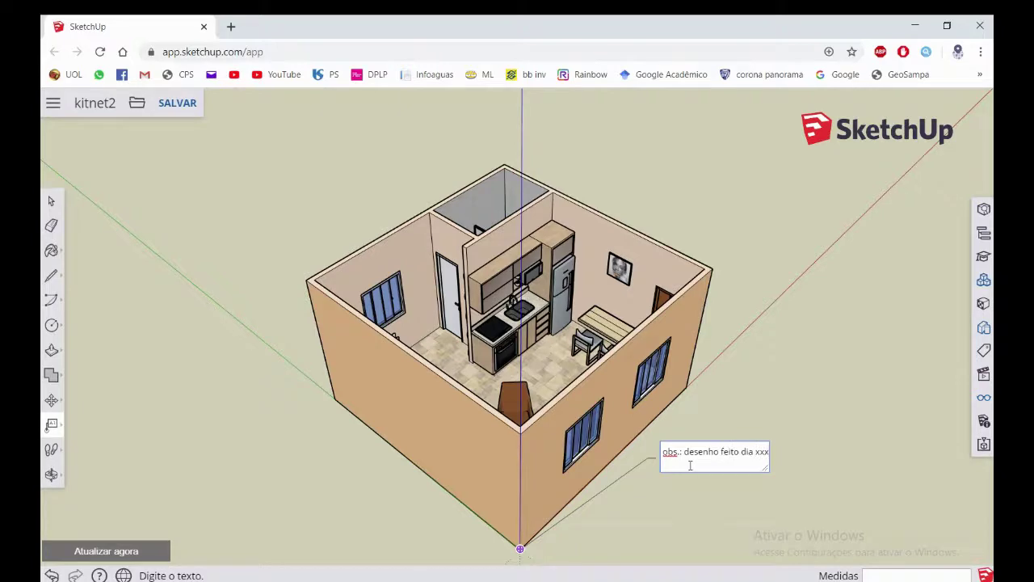
pyautogui.click(757, 408)
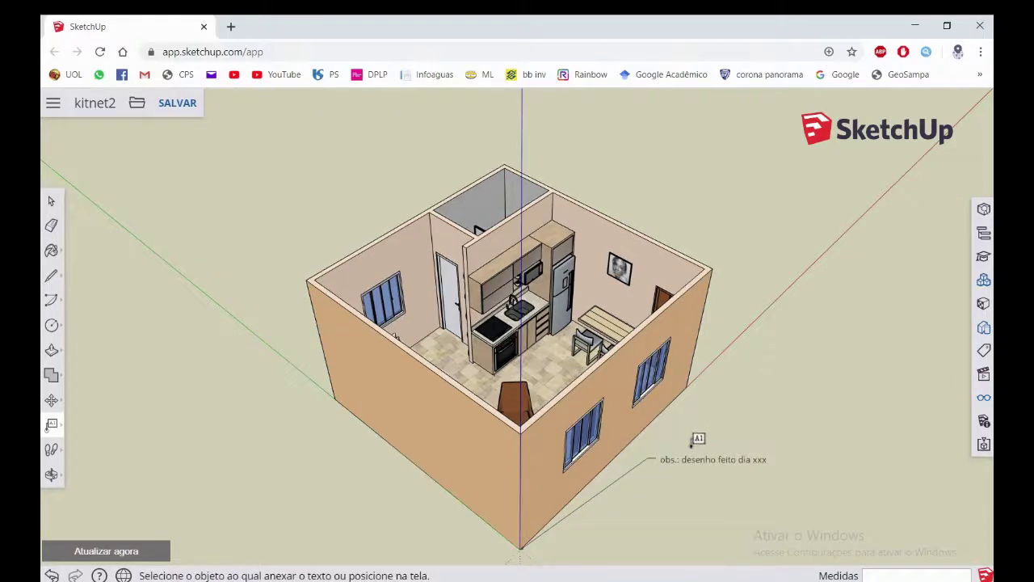
pyautogui.press('space')
pyautogui.moveTo(254, 311)
pyautogui.mouseDown(button='middle')
pyautogui.moveTo(286, 311)
pyautogui.moveTo(307, 249)
pyautogui.mouseUp(button='middle')
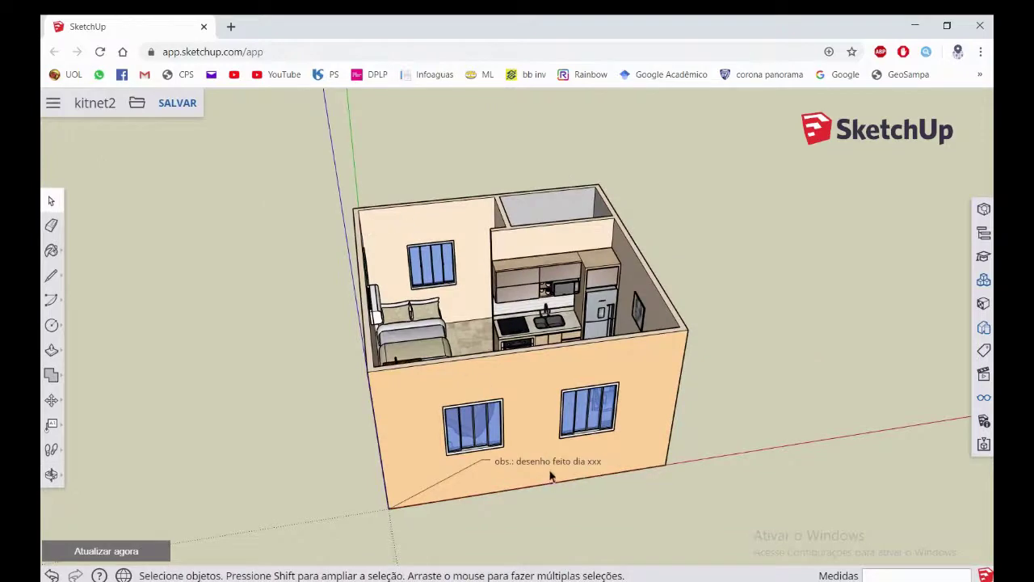
pyautogui.moveTo(550, 477); pyautogui.dragTo(649, 387, button='middle')
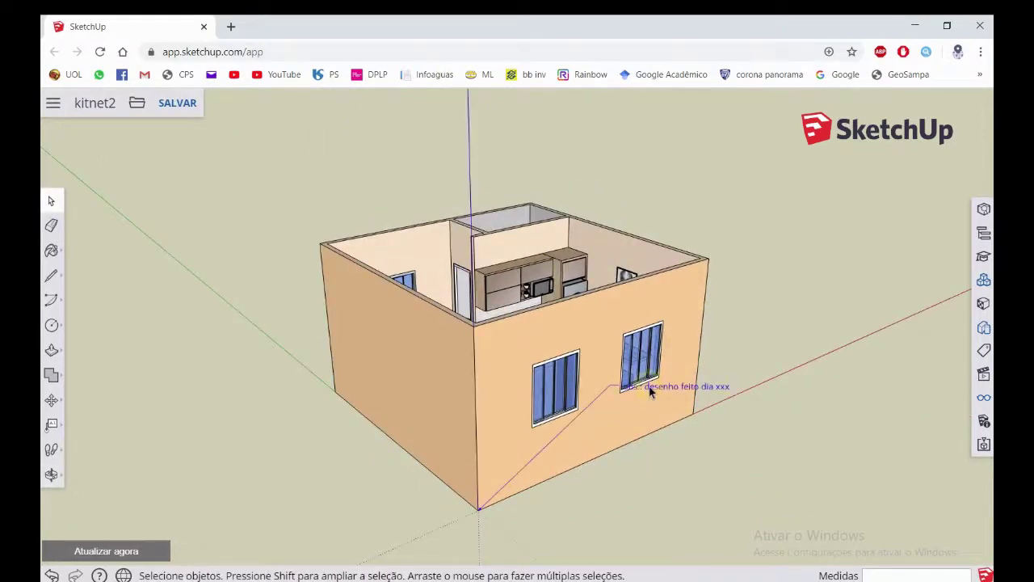
pyautogui.press('Delete')
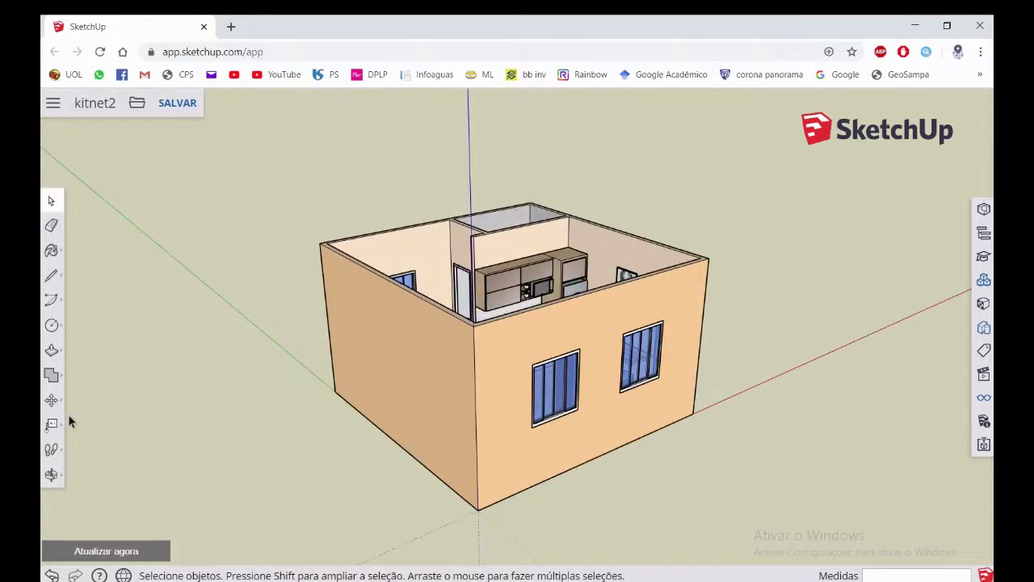
# Place a section plane on the front wall of the kitnet house
pyautogui.click(52, 423)
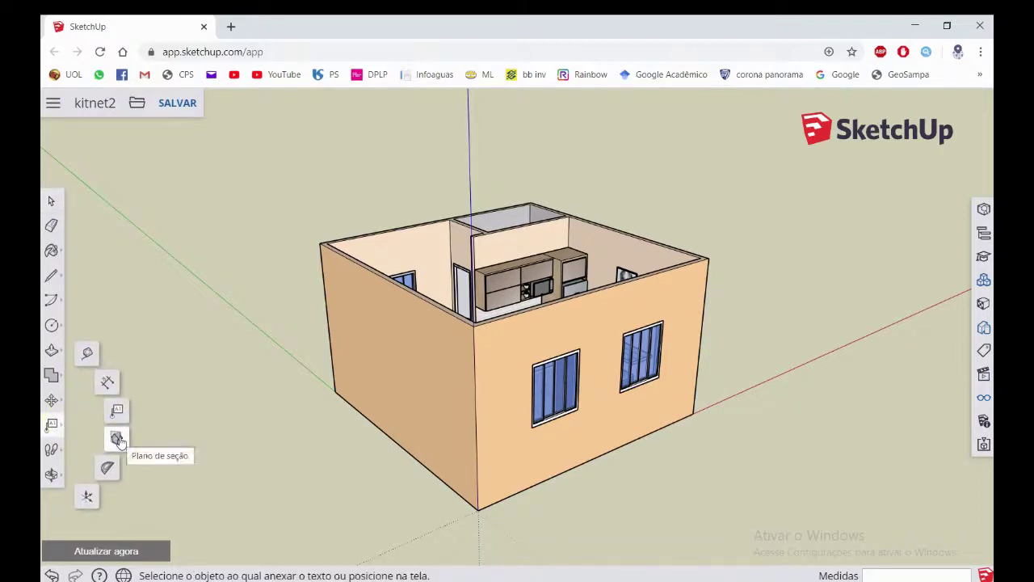
pyautogui.click(118, 439)
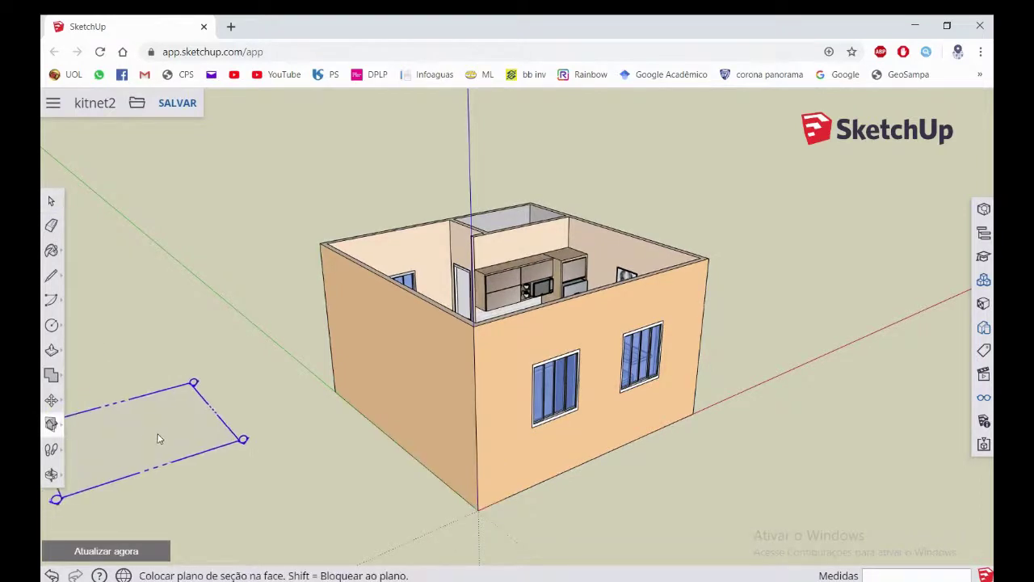
pyautogui.moveTo(436, 401); pyautogui.dragTo(473, 428, button='middle')
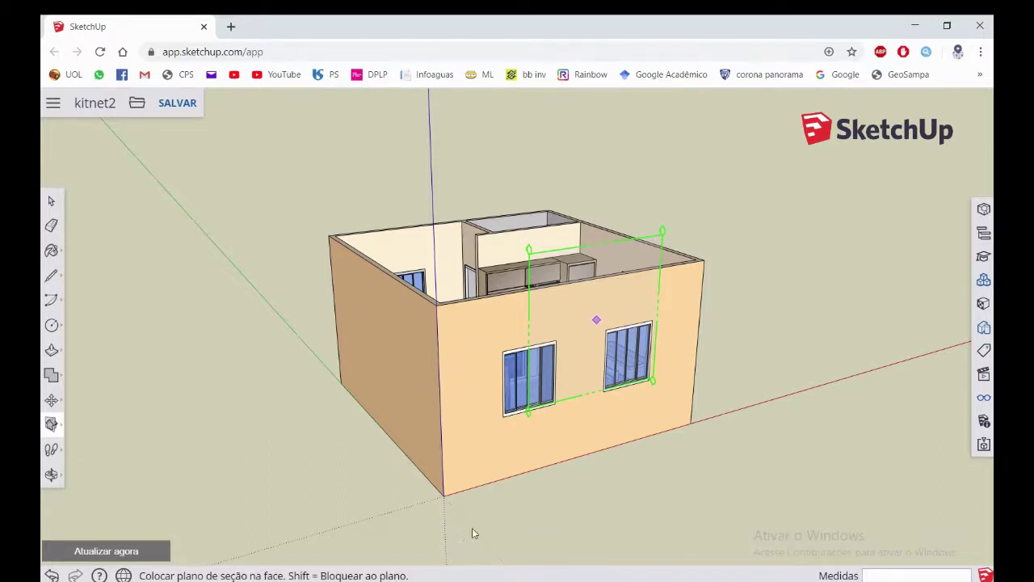
pyautogui.click(578, 369)
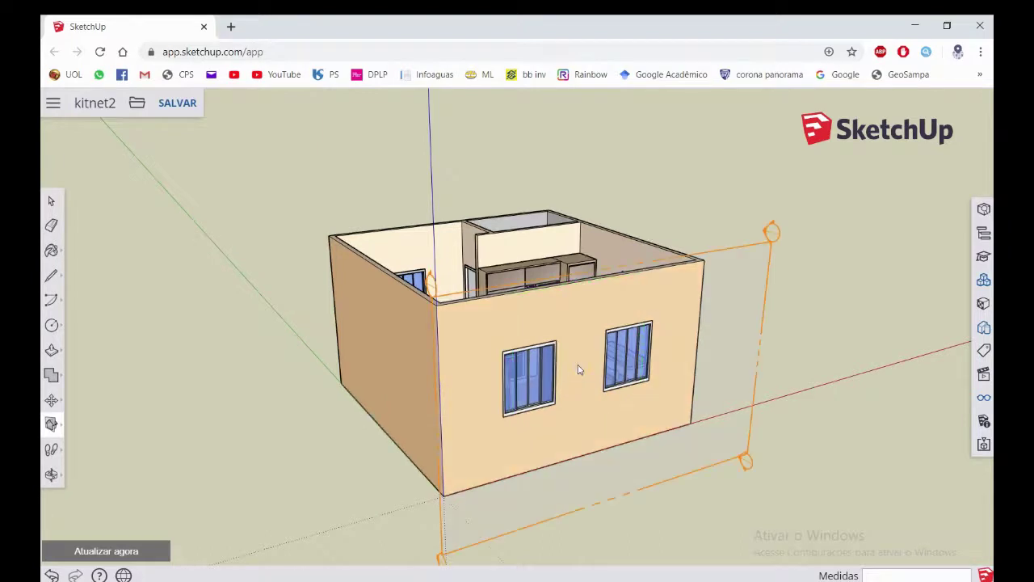
pyautogui.moveTo(462, 335); pyautogui.dragTo(566, 372, button='middle')
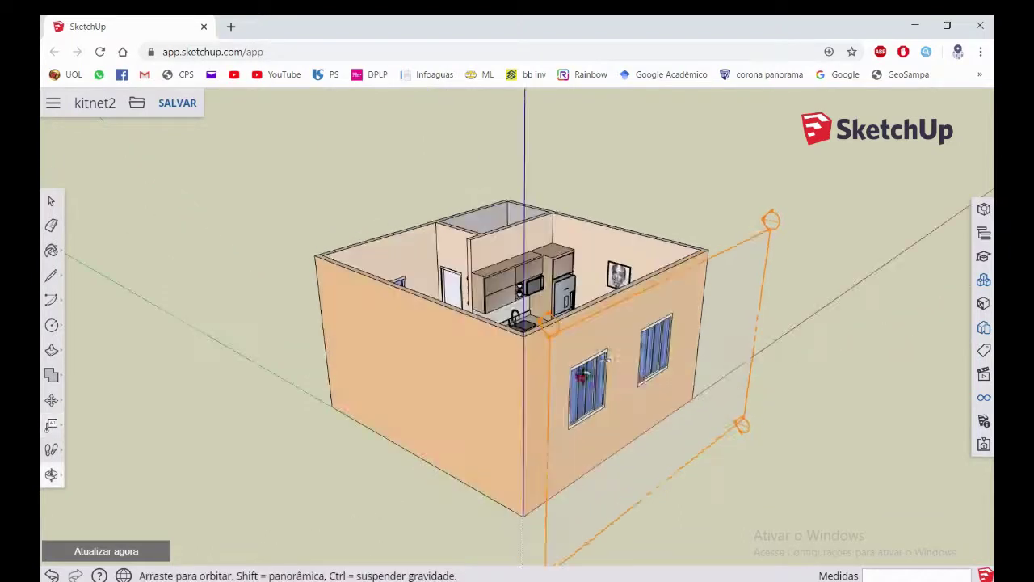
# Move the section plane across the house, activate its cut, and orbit to a front view of the interior
pyautogui.click(593, 320)
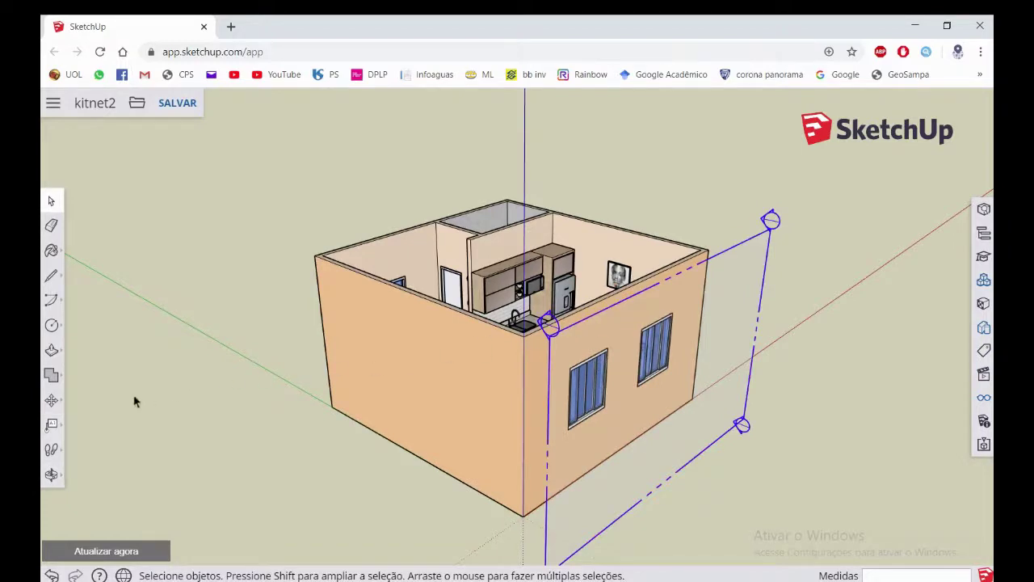
pyautogui.click(51, 400)
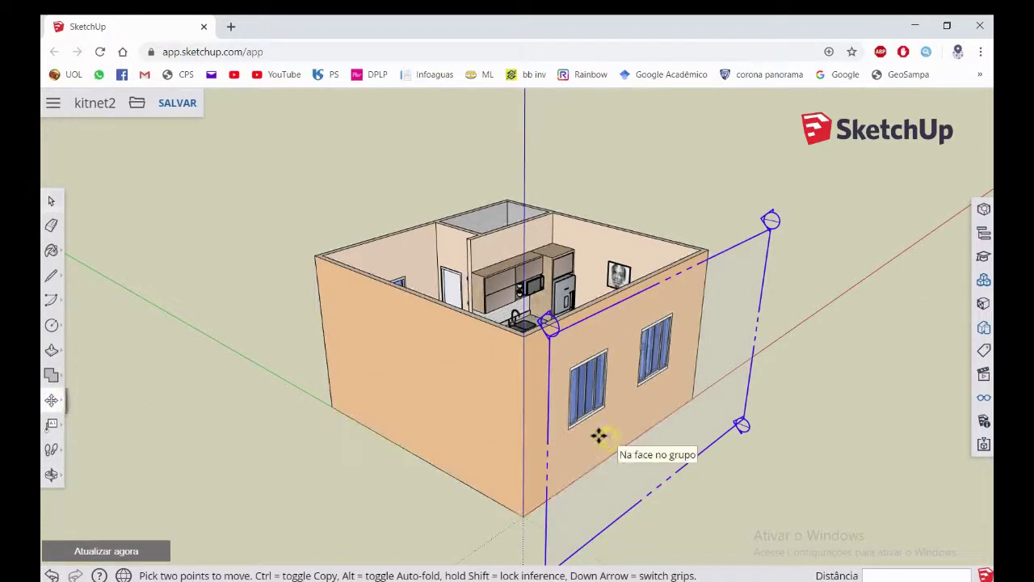
pyautogui.click(599, 436)
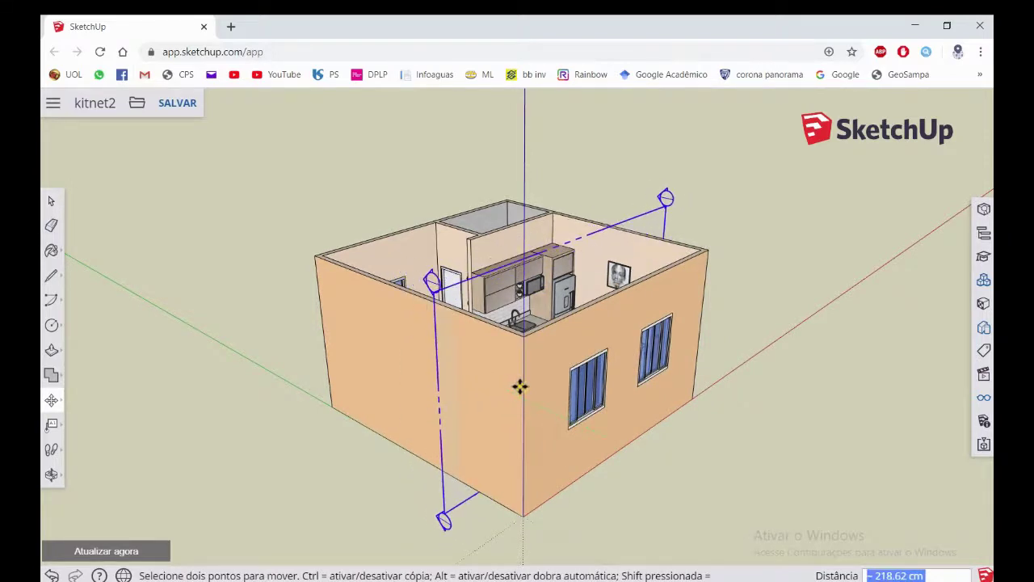
pyautogui.click(520, 386)
pyautogui.press('space')
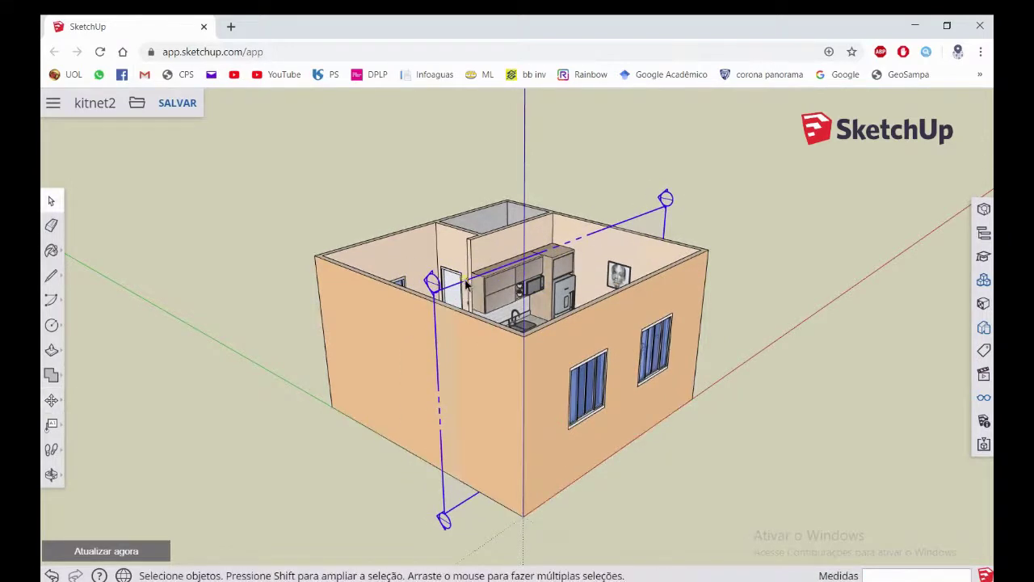
pyautogui.doubleClick(466, 283)
pyautogui.click(316, 364)
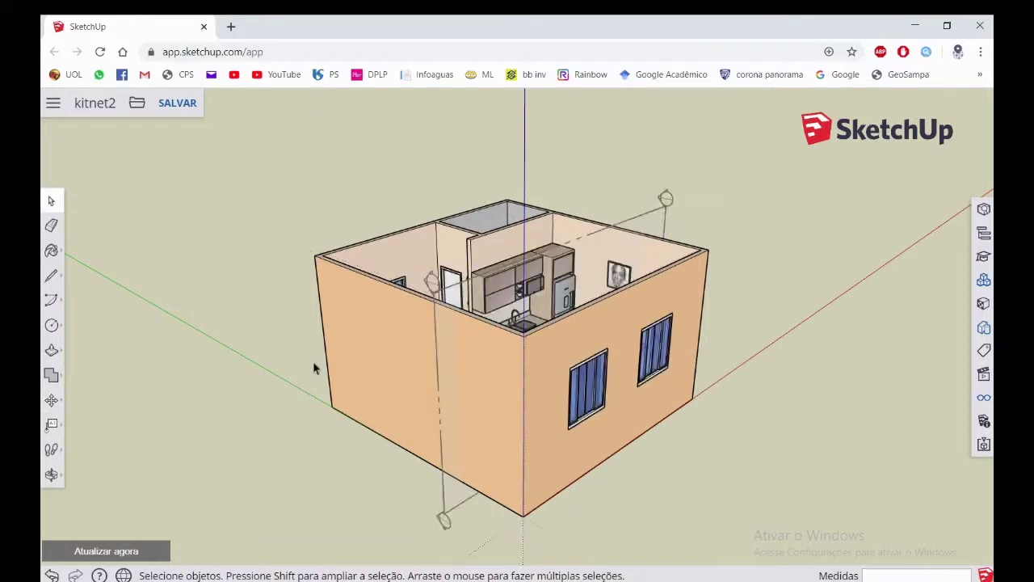
pyautogui.doubleClick(469, 281)
pyautogui.moveTo(603, 334); pyautogui.dragTo(517, 307, button='middle')
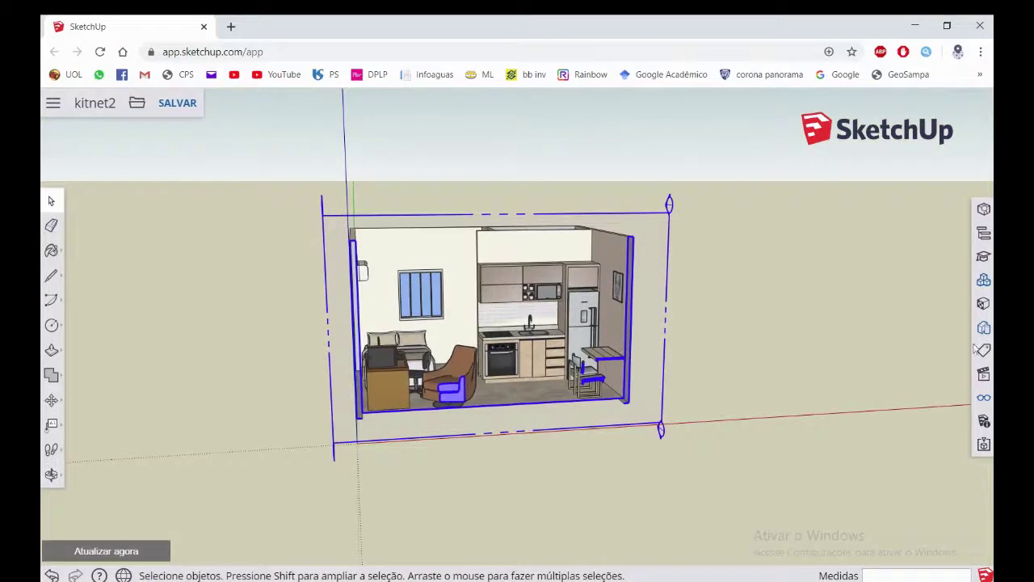
# Open the Scenes panel, switch to the front standard view with parallel projection, and clear the selection
pyautogui.click(983, 374)
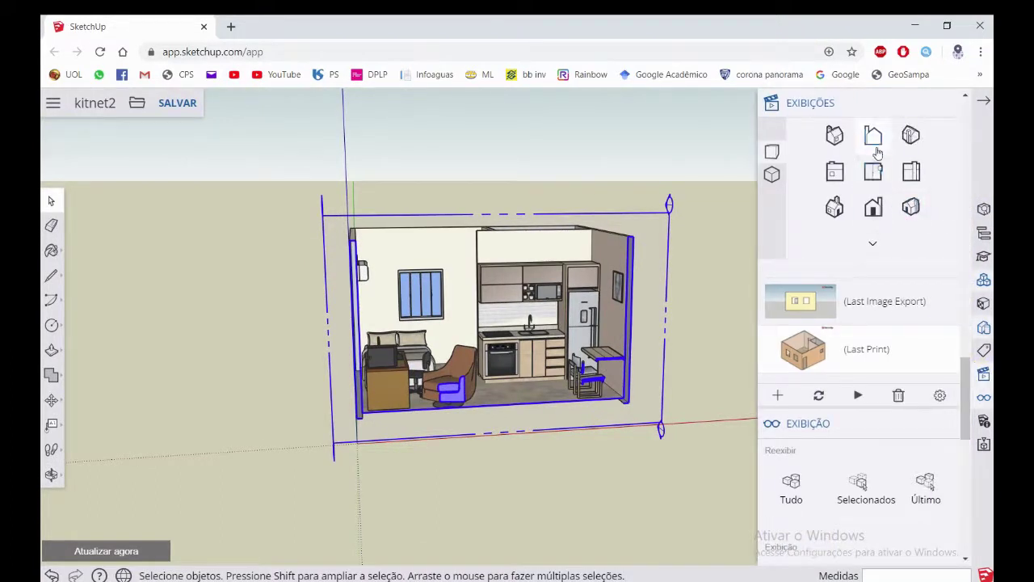
pyautogui.click(873, 206)
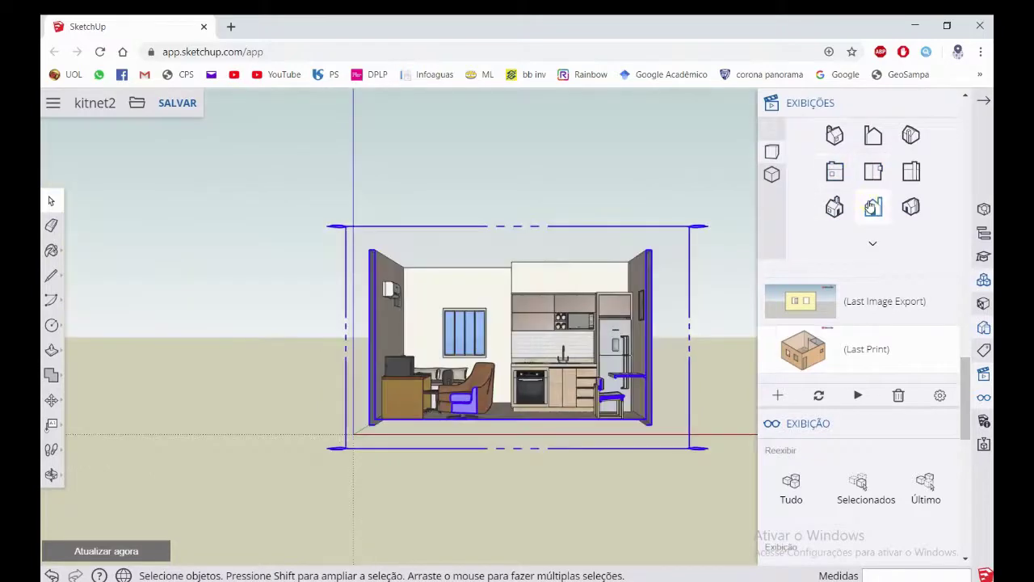
pyautogui.scroll(2, 474, 347)
pyautogui.scroll(2, 475, 348)
pyautogui.scroll(-1, 474, 347)
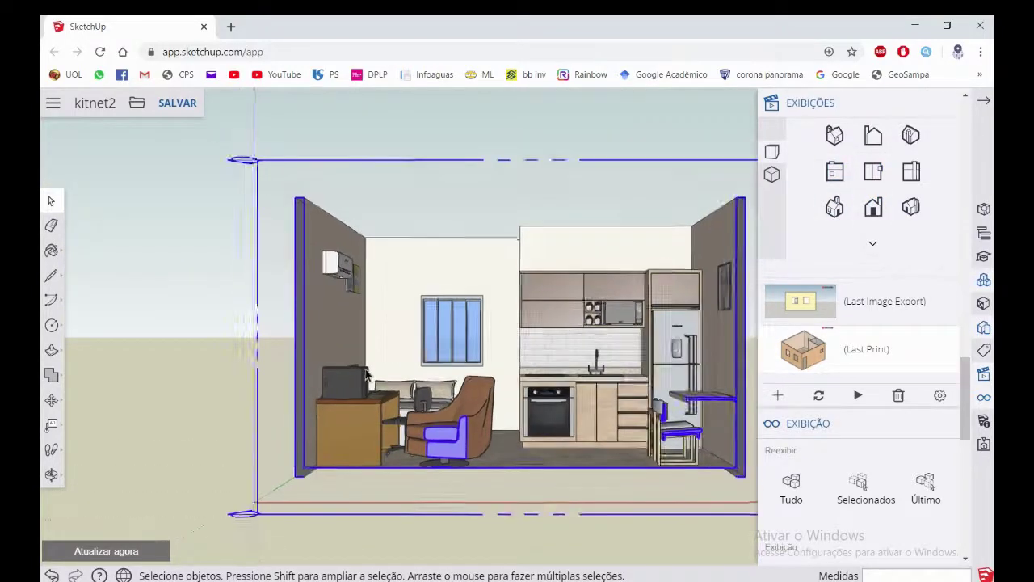
pyautogui.scroll(-1, 474, 347)
pyautogui.click(773, 174)
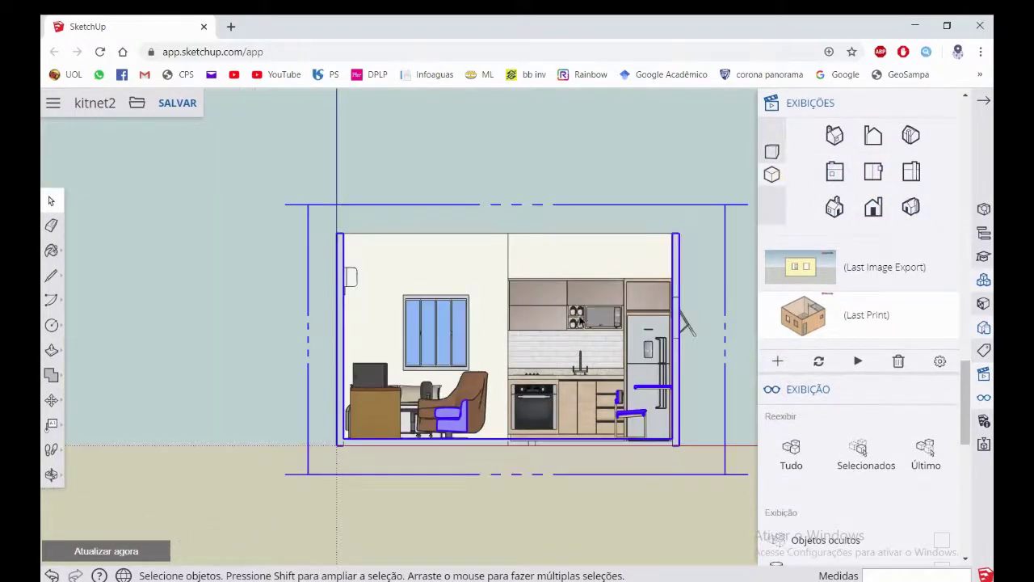
pyautogui.click(568, 496)
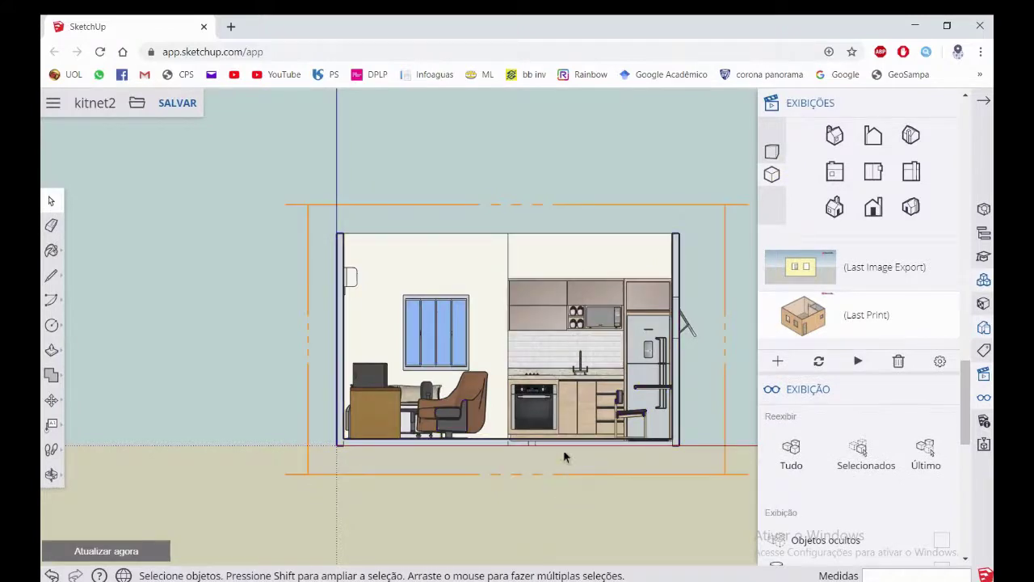
# Orbit to a high three-quarter view and turn off the section cut so the walls are whole
pyautogui.moveTo(553, 360); pyautogui.dragTo(683, 492, button='middle')
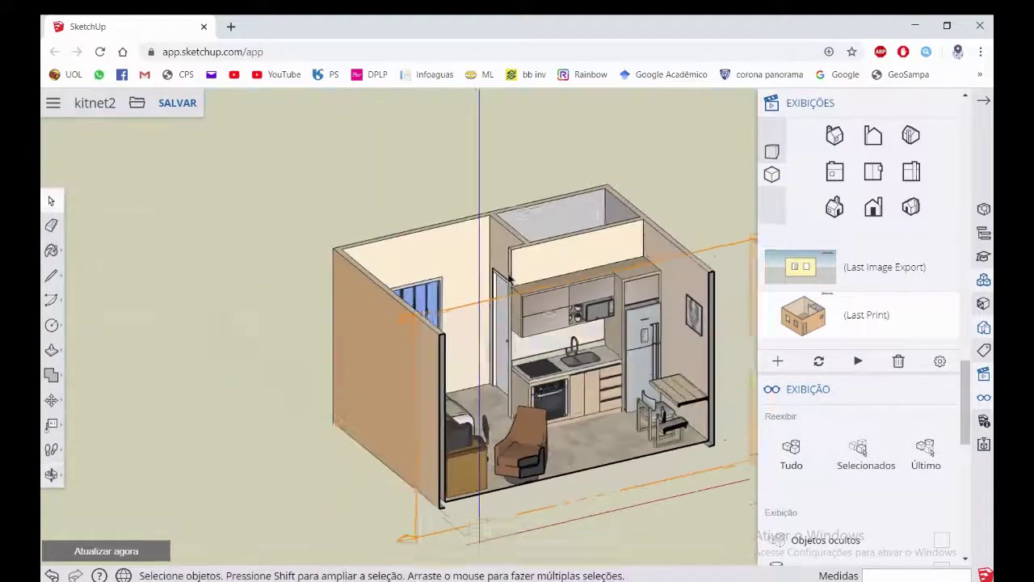
pyautogui.moveTo(512, 295); pyautogui.dragTo(518, 330, button='middle')
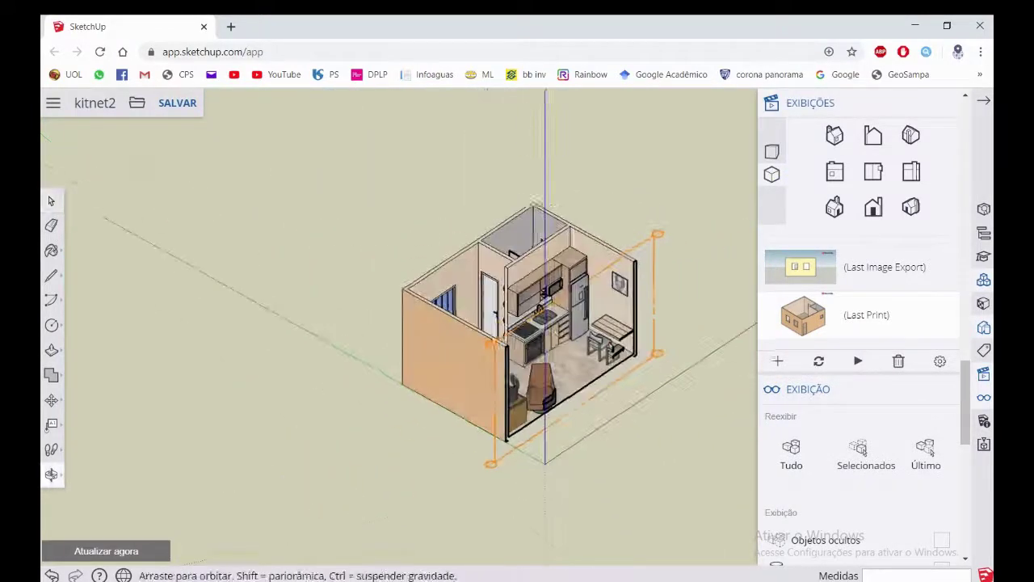
pyautogui.doubleClick(518, 328)
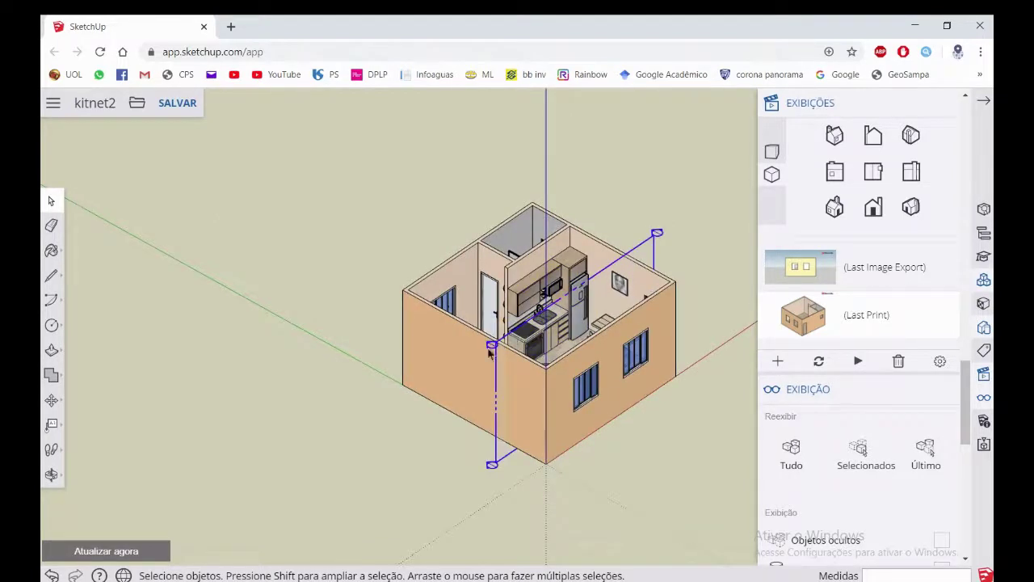
pyautogui.click(497, 466)
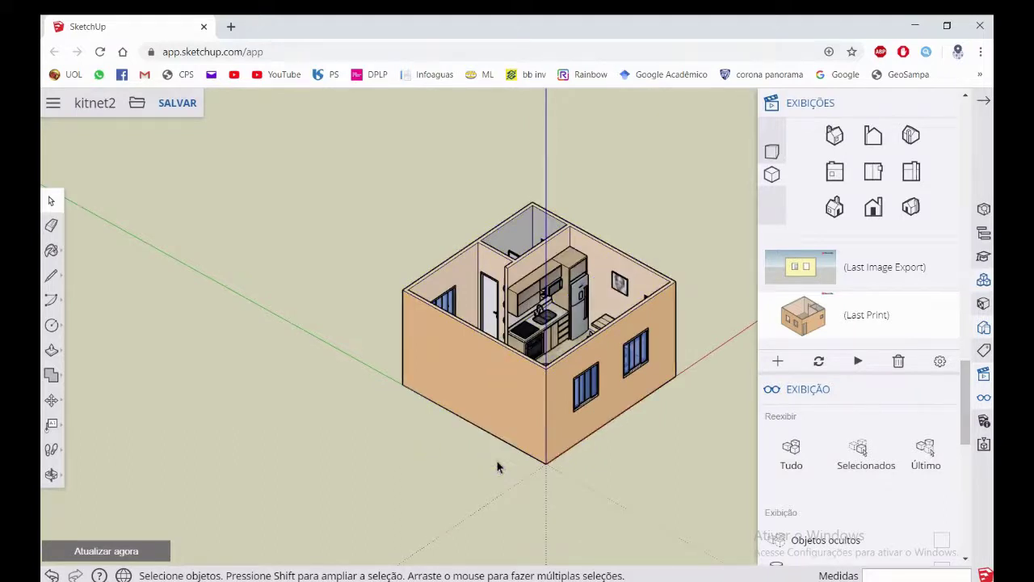
pyautogui.click(52, 424)
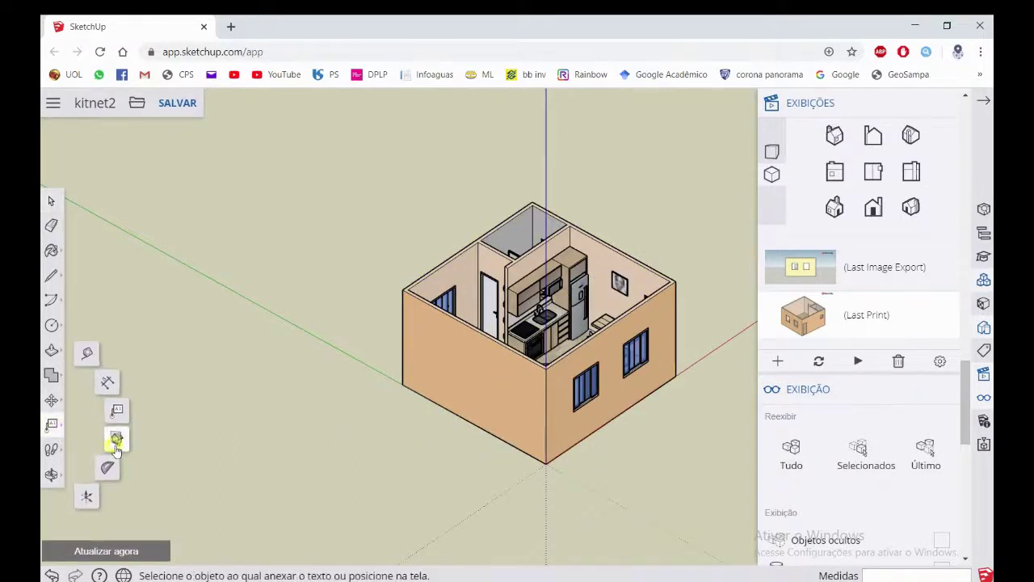
pyautogui.click(116, 437)
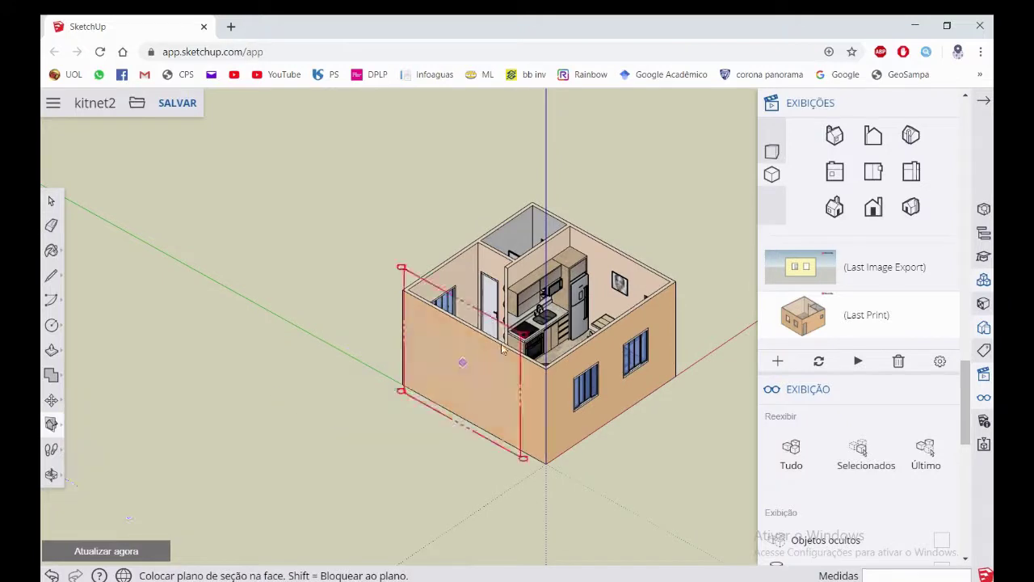
pyautogui.click(466, 367)
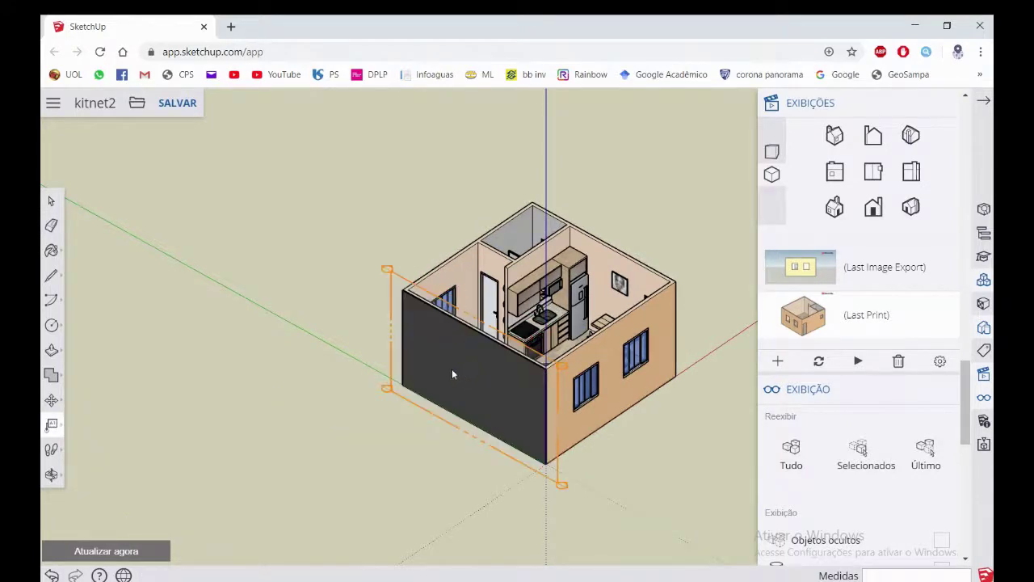
pyautogui.click(391, 337)
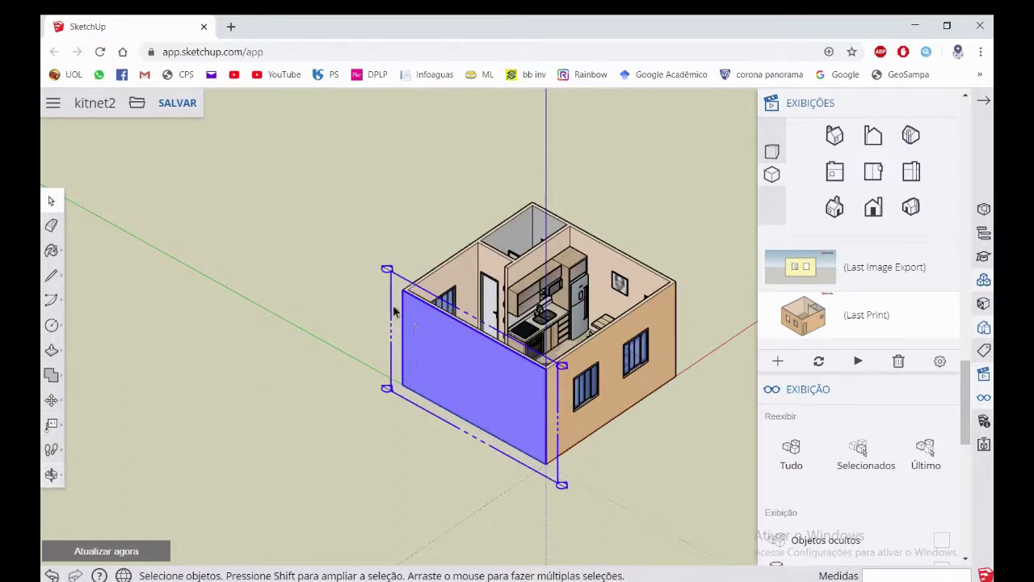
pyautogui.doubleClick(389, 304)
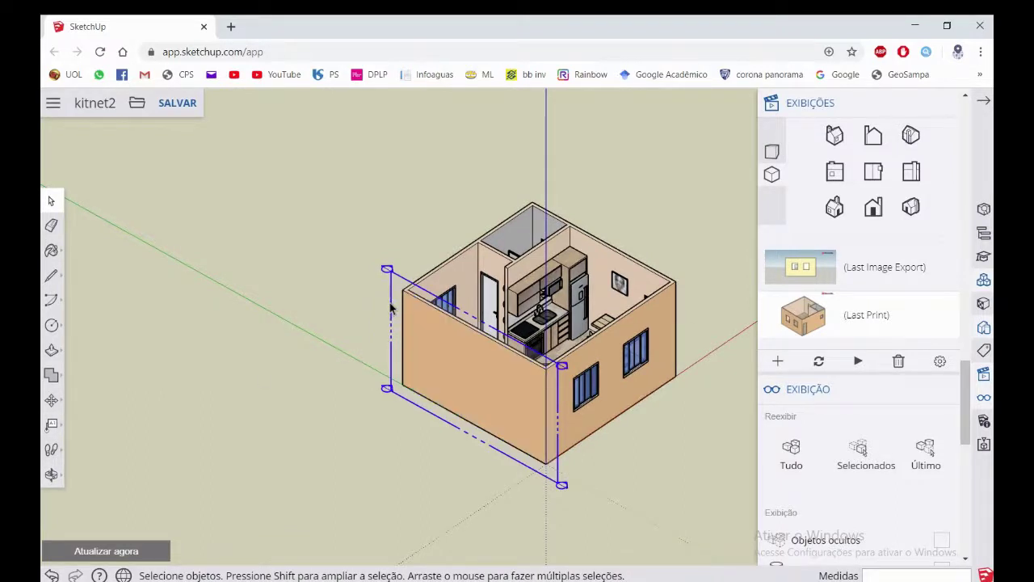
pyautogui.click(561, 366)
pyautogui.doubleClick(563, 369)
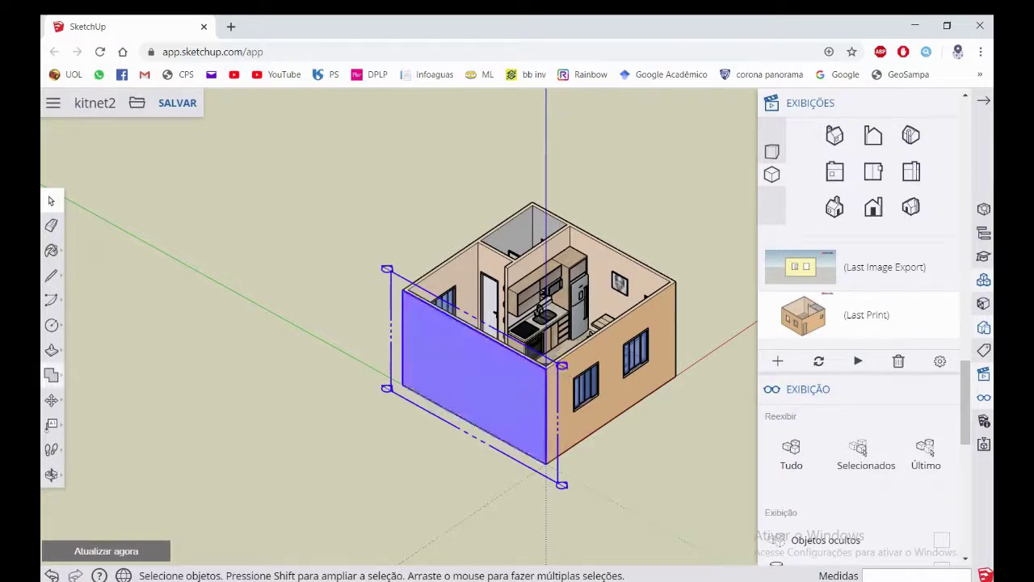
pyautogui.click(50, 402)
pyautogui.click(392, 338)
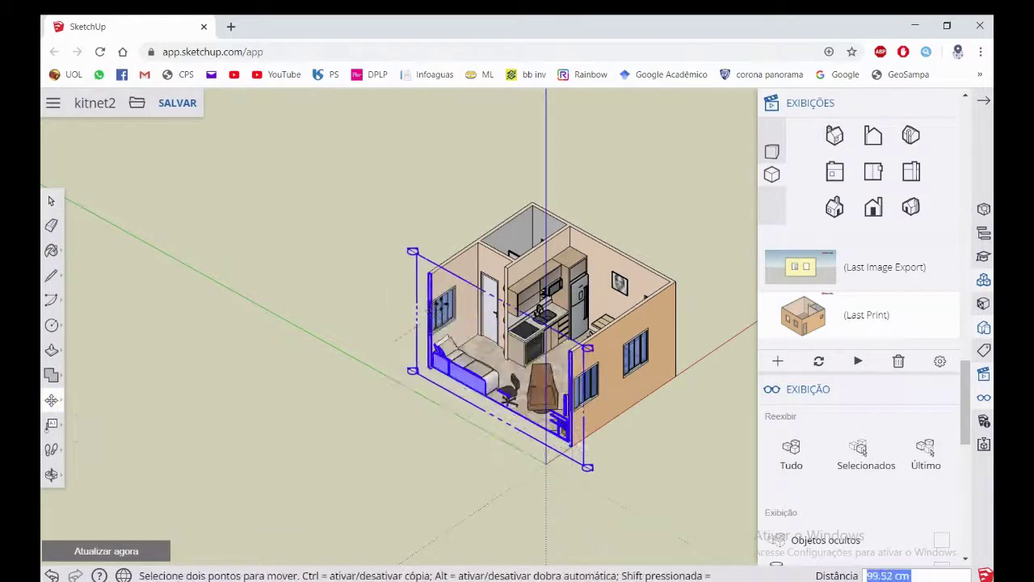
pyautogui.click(407, 321)
pyautogui.press('space')
pyautogui.click(435, 308)
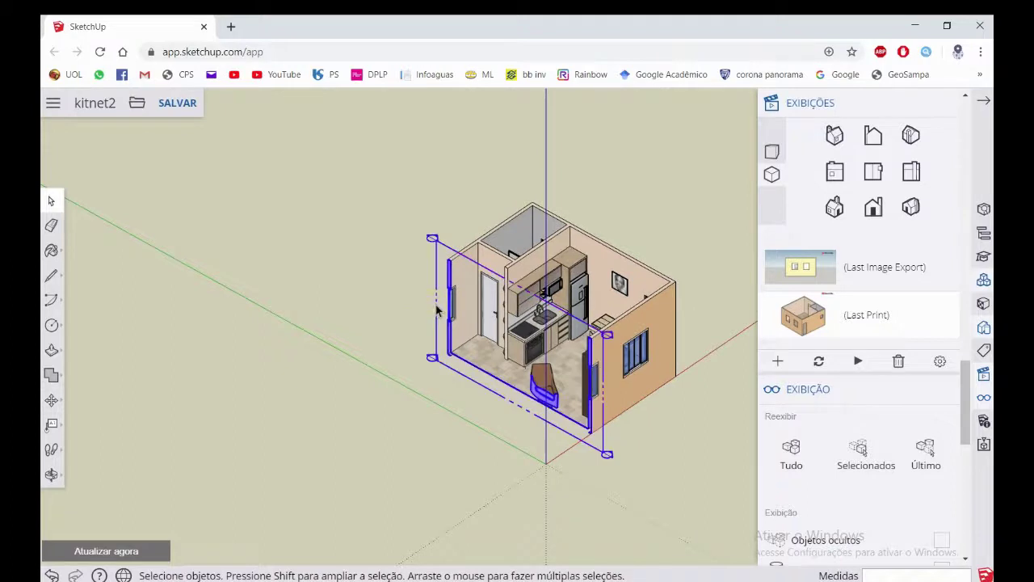
pyautogui.hotkey('ctrl', 'z')
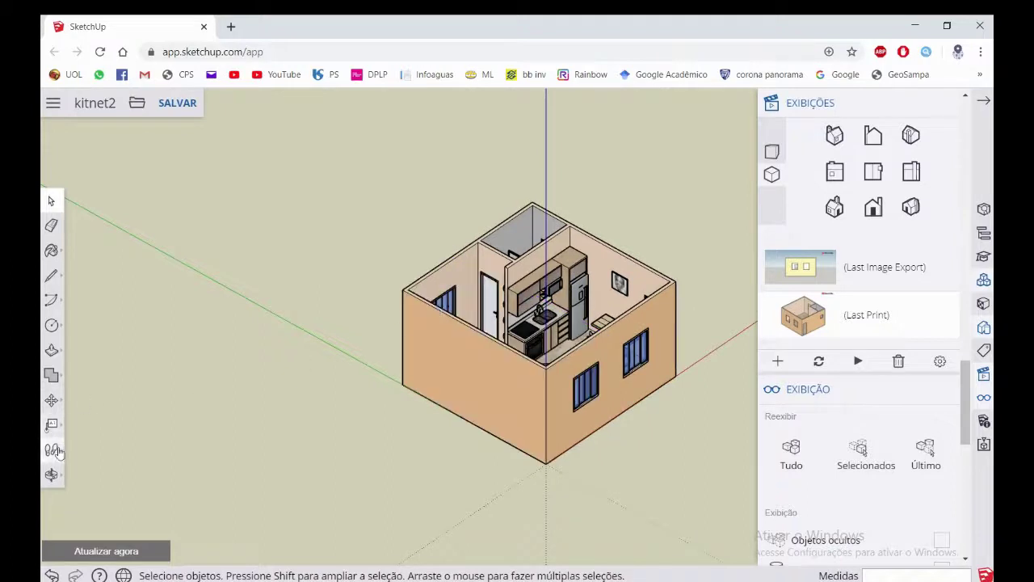
# Redefine the model axes with their origin at the house corner, then pick the Walk tool
pyautogui.click(54, 424)
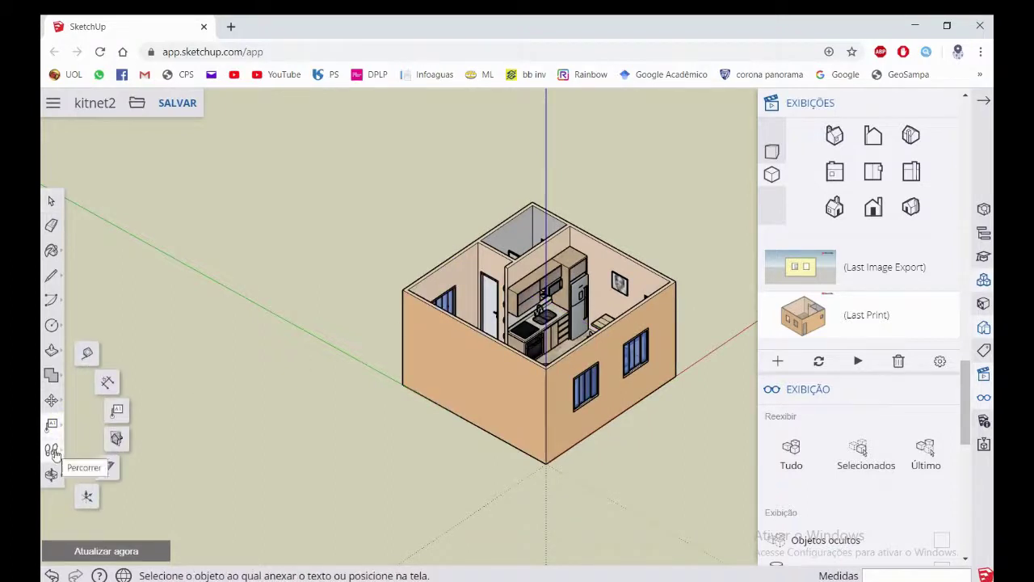
pyautogui.click(54, 452)
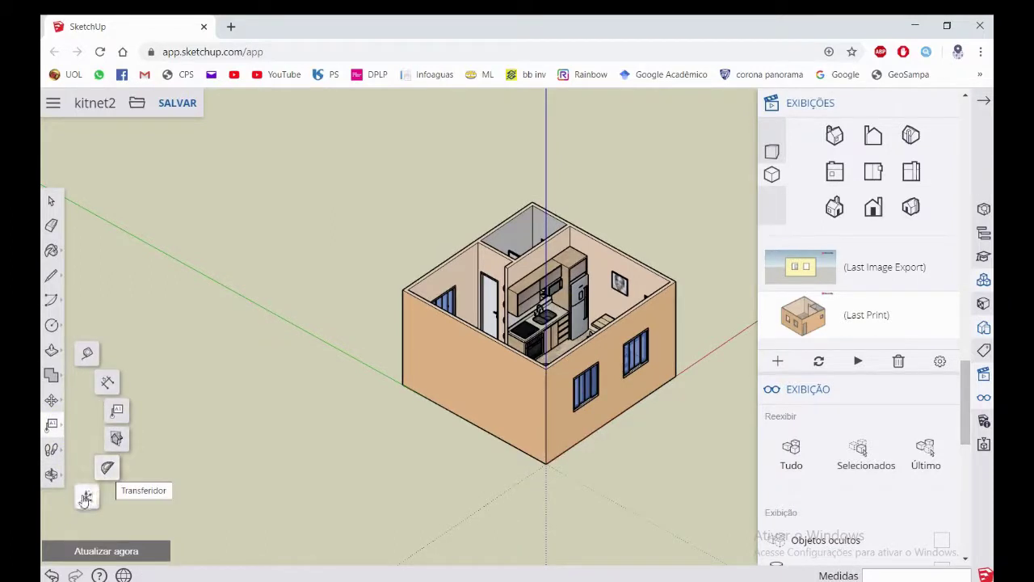
pyautogui.click(86, 497)
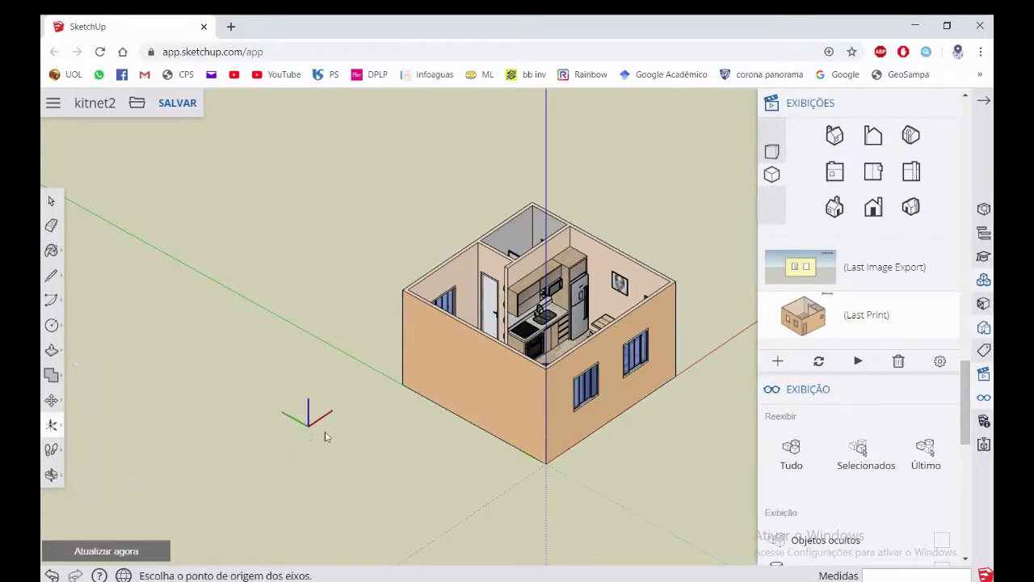
pyautogui.click(404, 384)
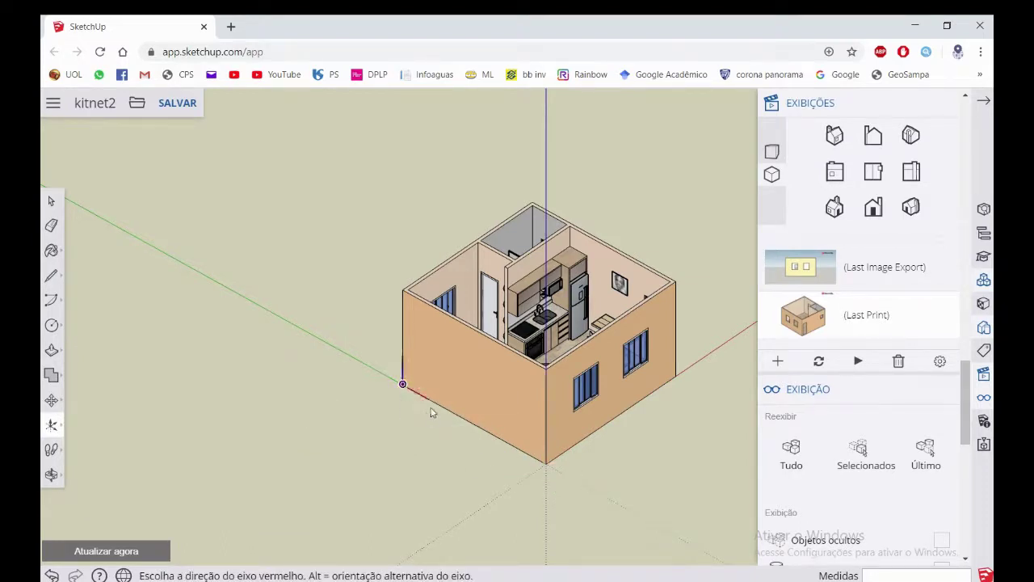
pyautogui.click(438, 411)
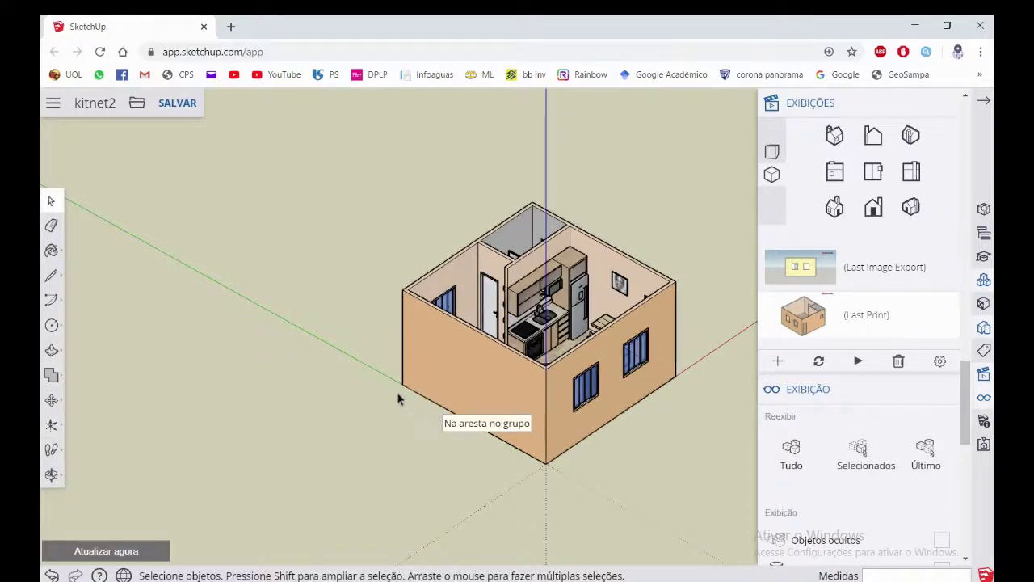
pyautogui.moveTo(469, 381)
pyautogui.mouseDown(button='middle')
pyautogui.moveTo(540, 336)
pyautogui.moveTo(78, 436)
pyautogui.mouseUp(button='middle')
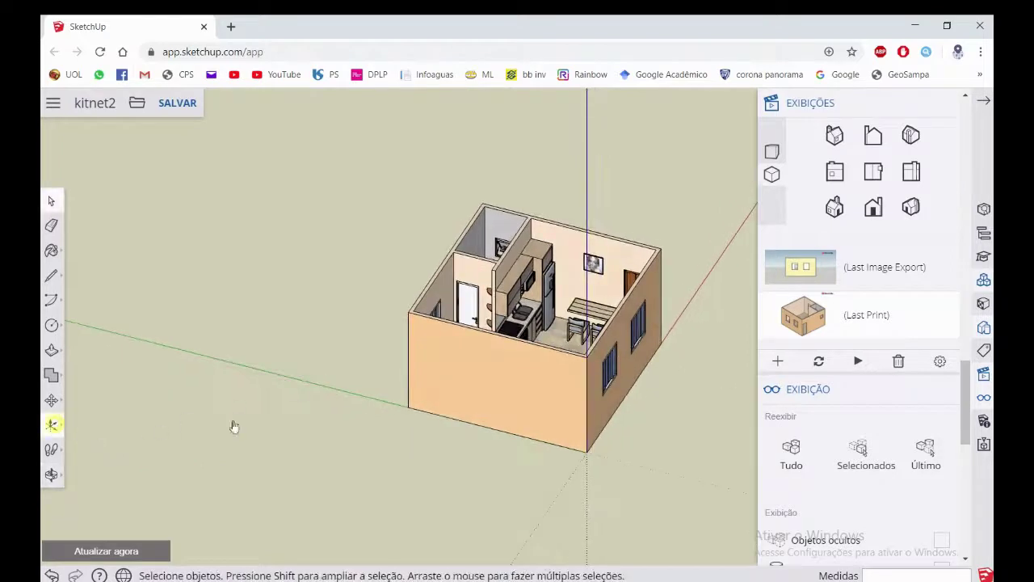
pyautogui.click(408, 407)
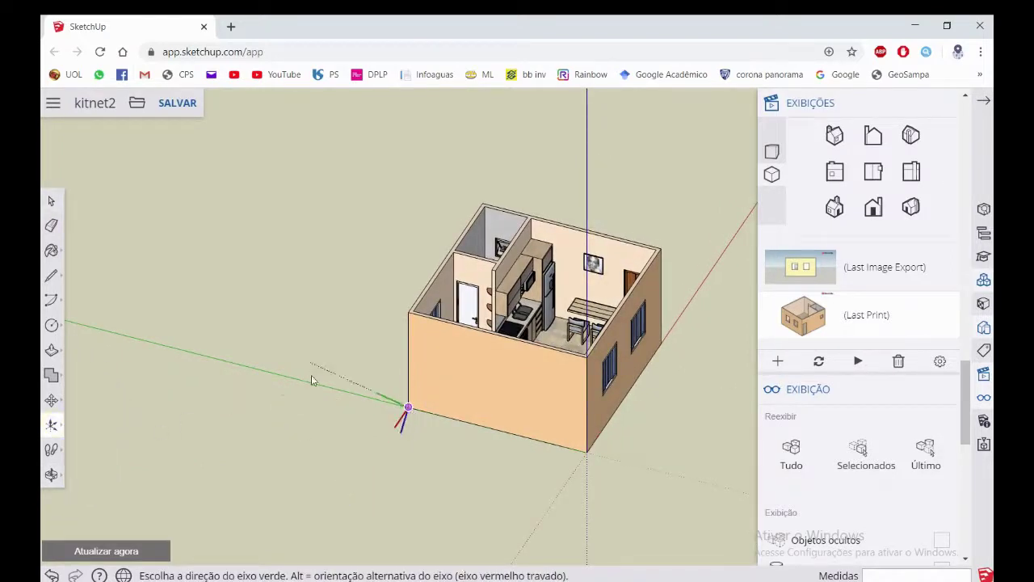
pyautogui.click(397, 278)
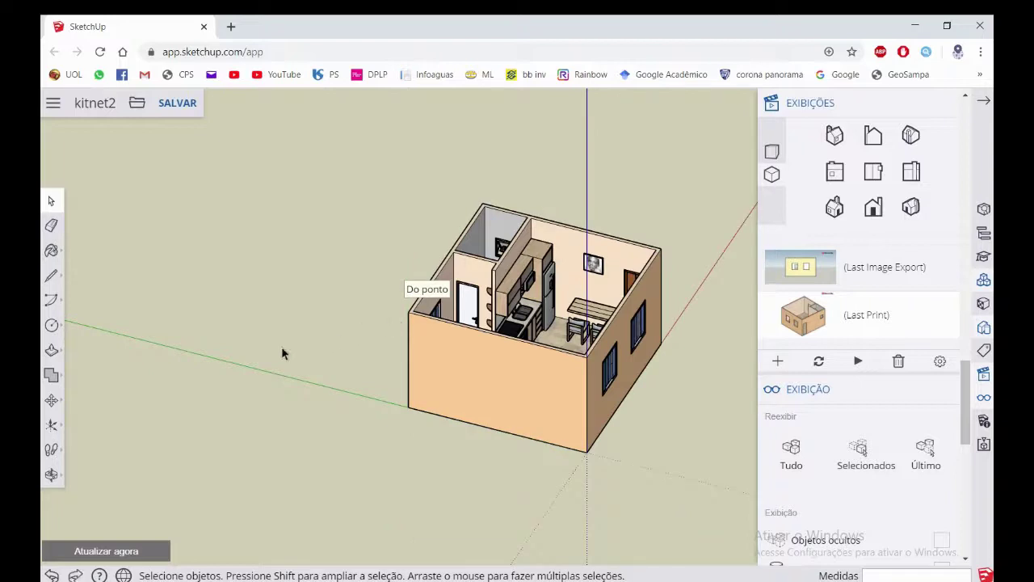
pyautogui.click(51, 449)
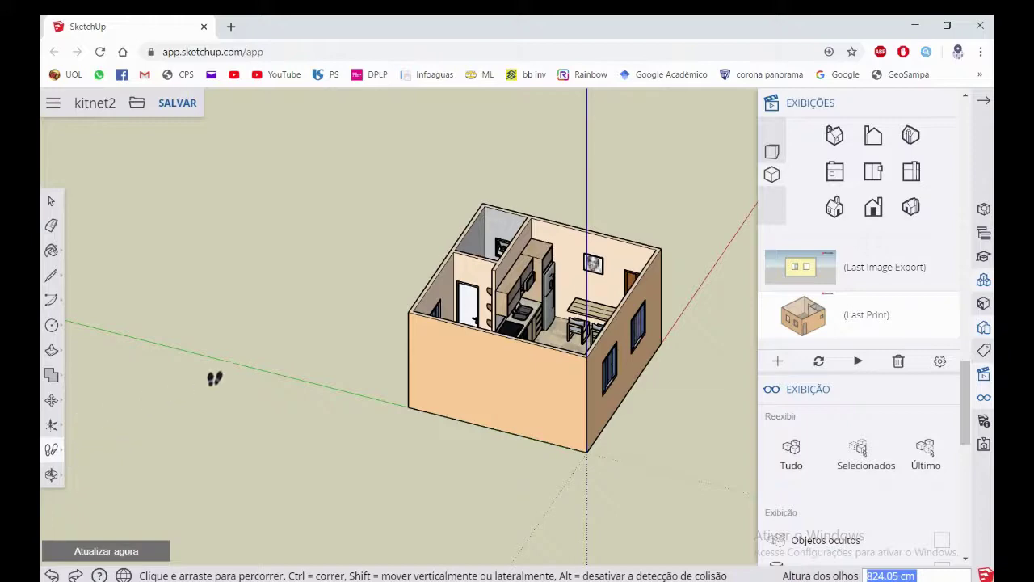
# Orbit and zoom into the room and place the camera at a first spot inside
pyautogui.moveTo(423, 436); pyautogui.dragTo(423, 461, button='middle')
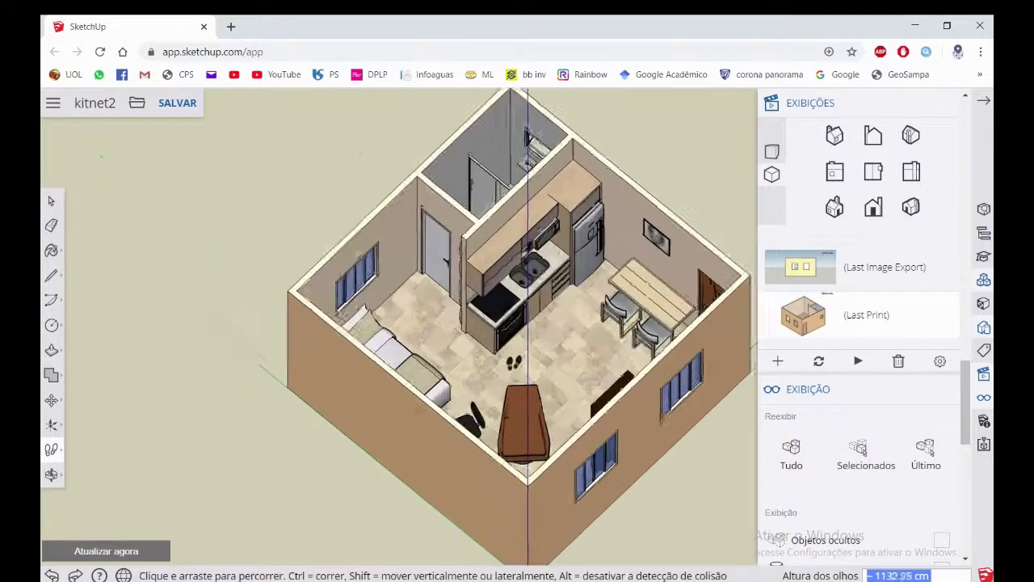
pyautogui.moveTo(162, 436); pyautogui.dragTo(127, 446)
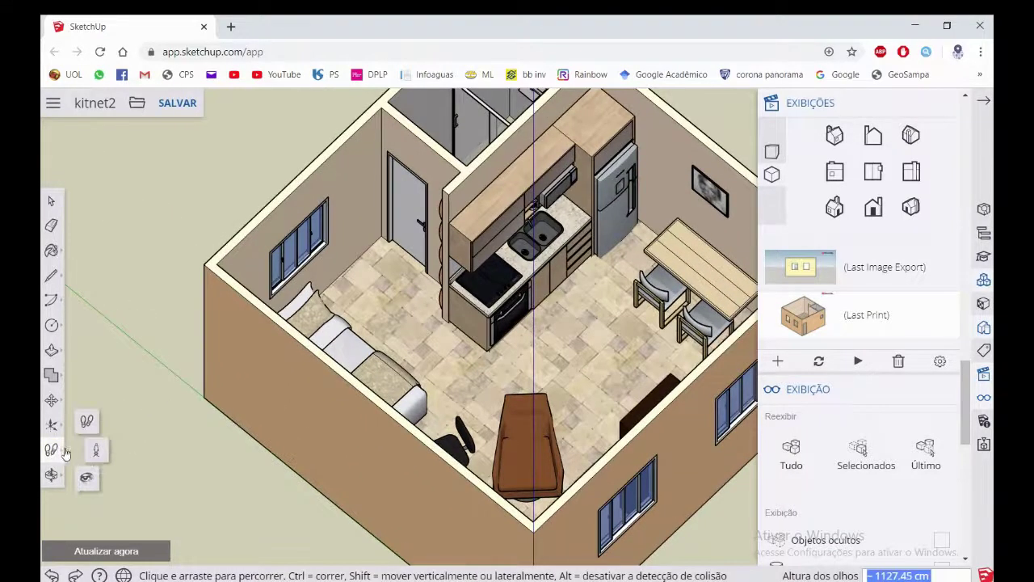
pyautogui.click(96, 452)
pyautogui.click(538, 366)
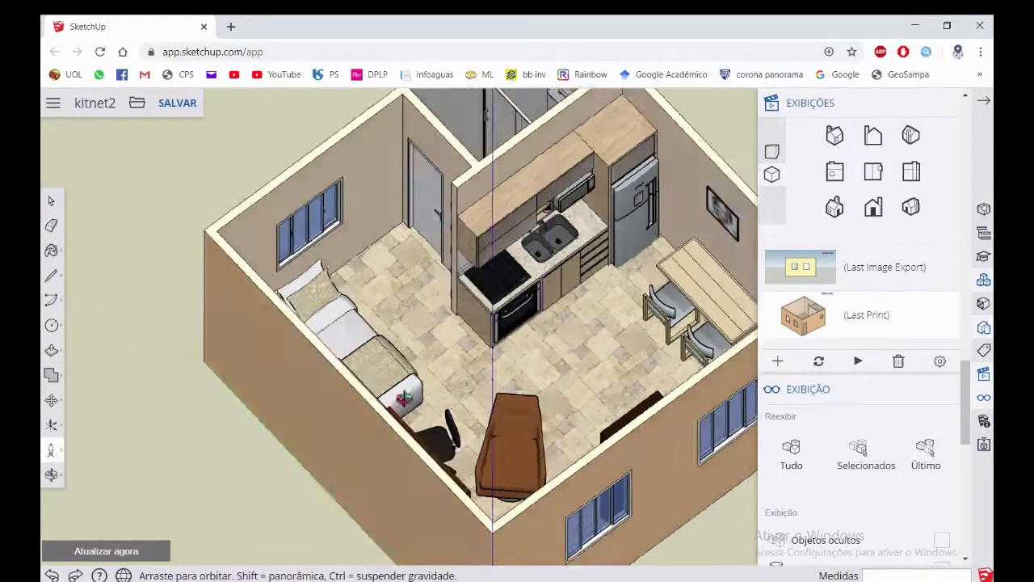
# Reposition the camera at eye level beside the dining table
pyautogui.click(60, 455)
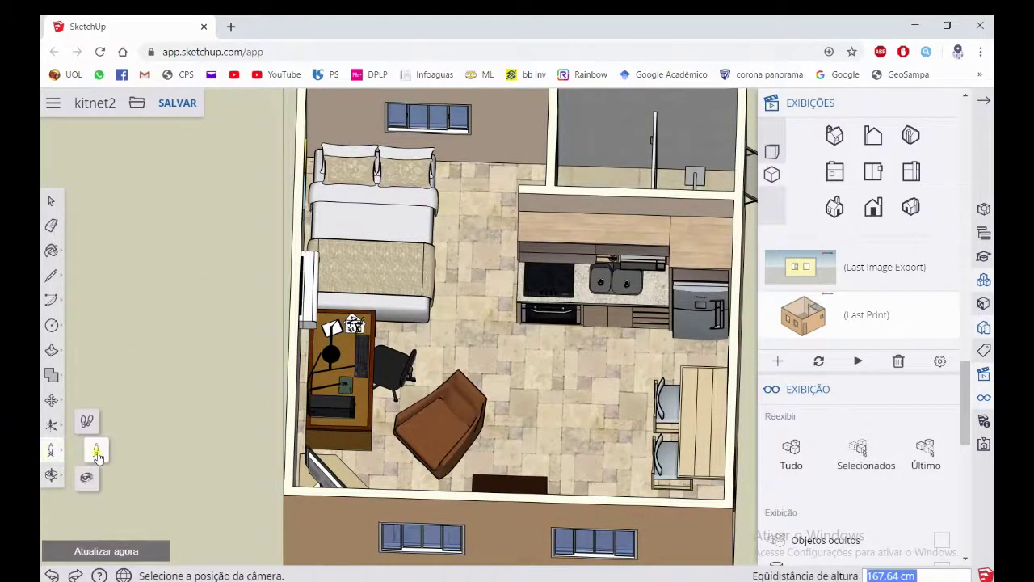
pyautogui.scroll(-5, 287, 373)
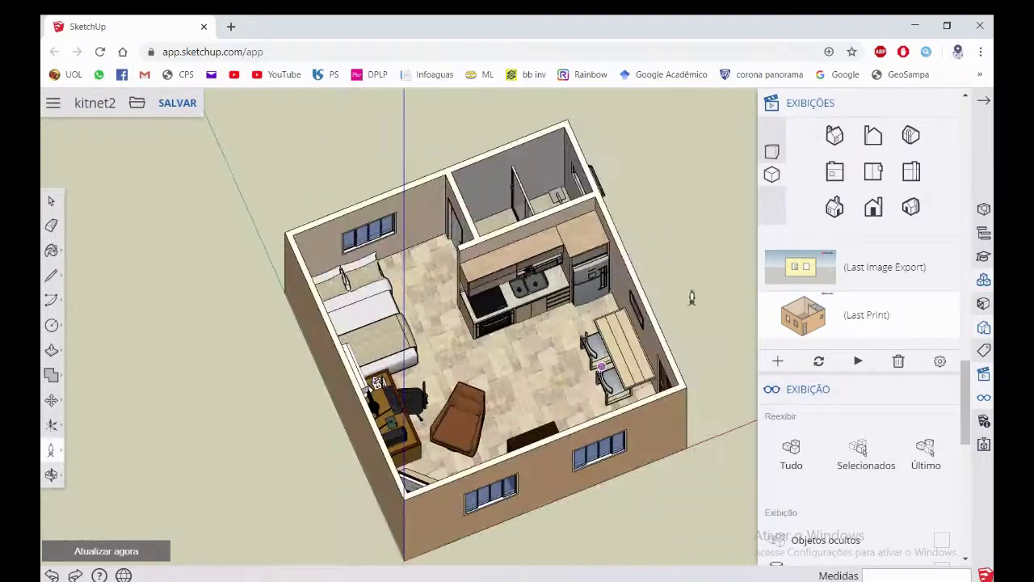
pyautogui.moveTo(584, 396); pyautogui.dragTo(605, 380, button='middle')
pyautogui.moveTo(535, 421); pyautogui.dragTo(735, 443, button='middle')
pyautogui.scroll(5, 658, 295)
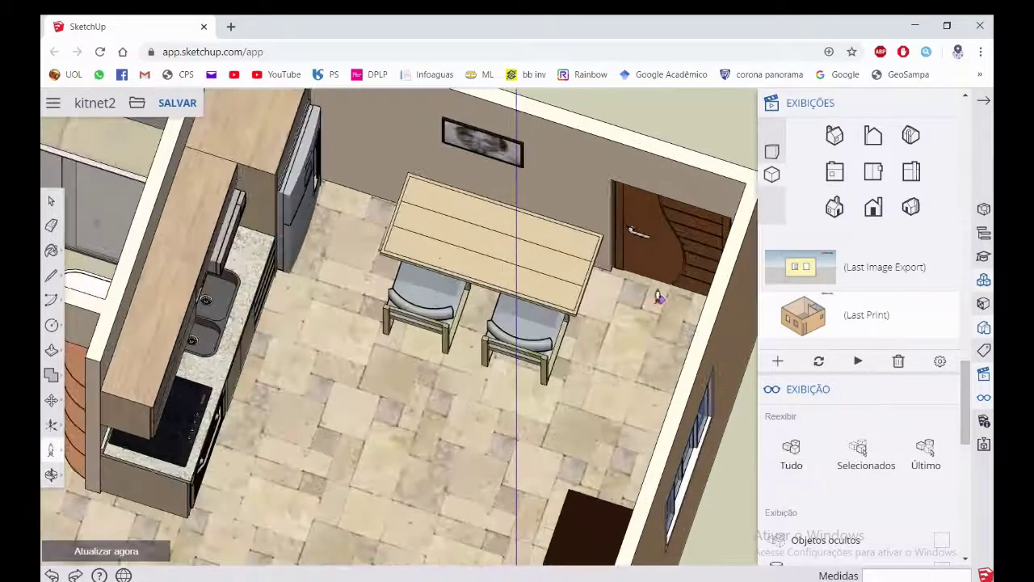
pyautogui.click(658, 296)
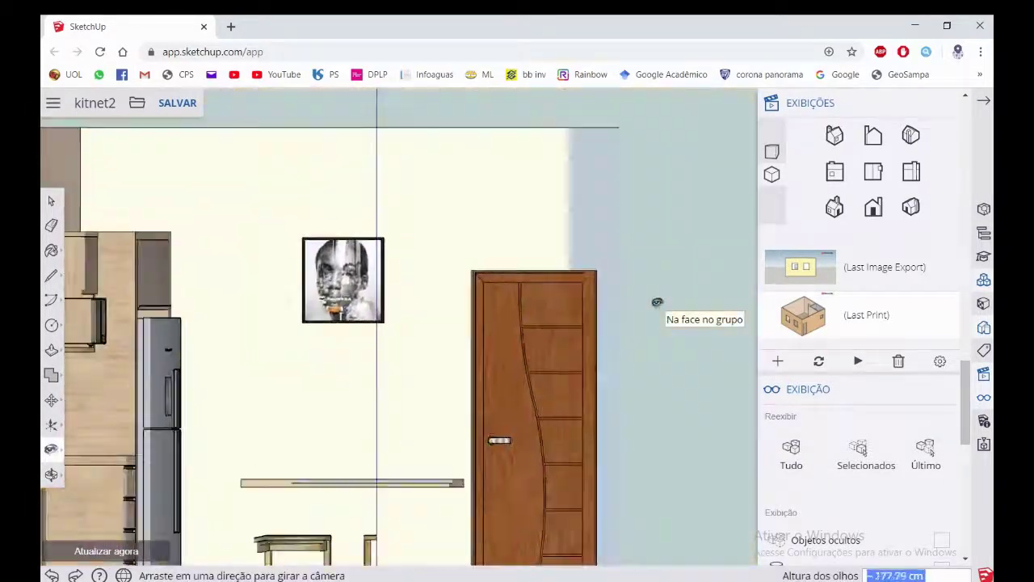
# Look around toward the sofa, stove and kitchen window, and set the eye height to 180 cm
pyautogui.moveTo(484, 368)
pyautogui.mouseDown()
pyautogui.moveTo(303, 419)
pyautogui.moveTo(556, 440)
pyautogui.mouseUp()
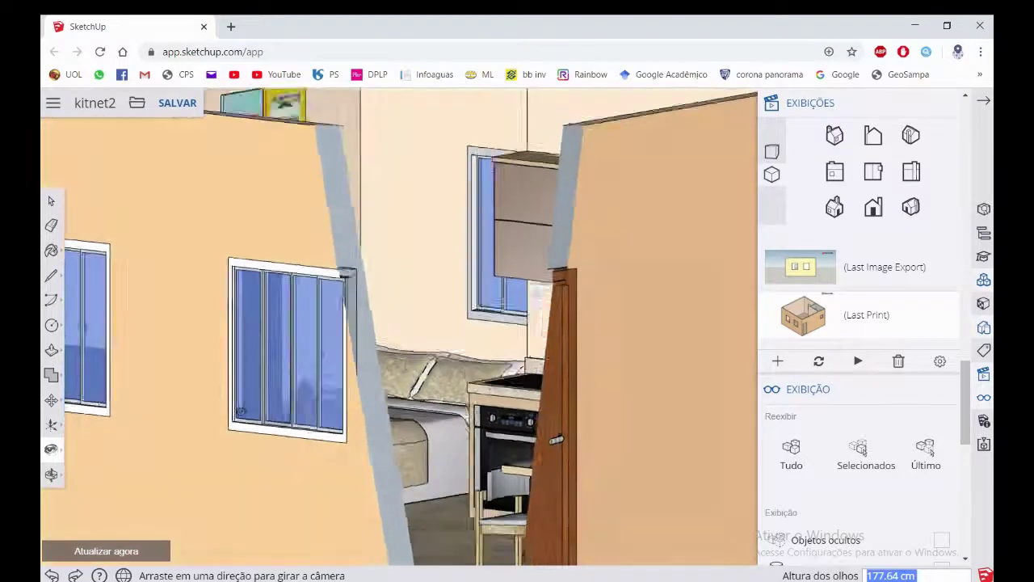
pyautogui.moveTo(240, 410)
pyautogui.mouseDown()
pyautogui.moveTo(280, 466)
pyautogui.moveTo(383, 428)
pyautogui.mouseUp()
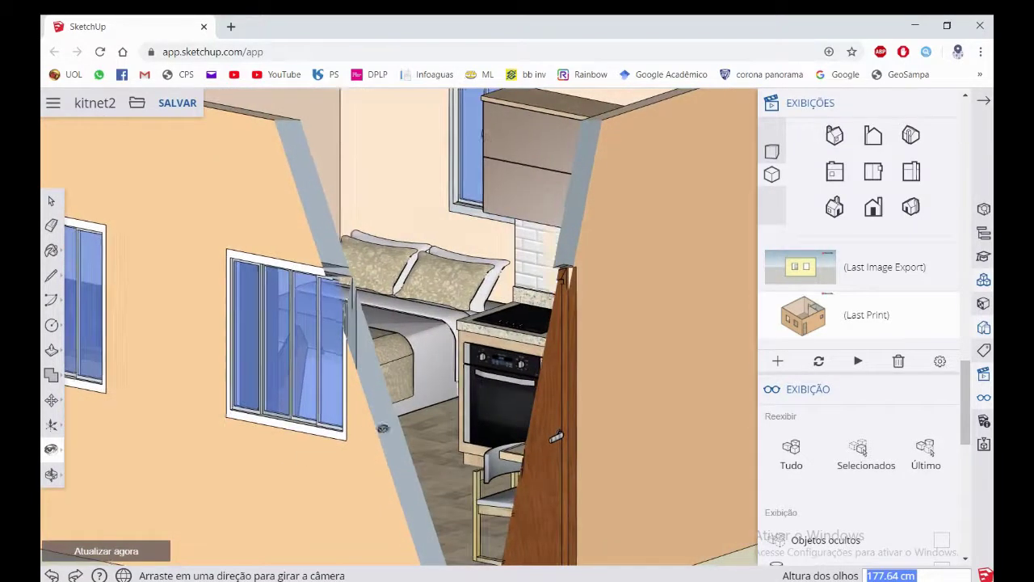
pyautogui.moveTo(430, 404)
pyautogui.mouseDown()
pyautogui.moveTo(438, 386)
pyautogui.moveTo(716, 434)
pyautogui.mouseUp()
pyautogui.write('180')
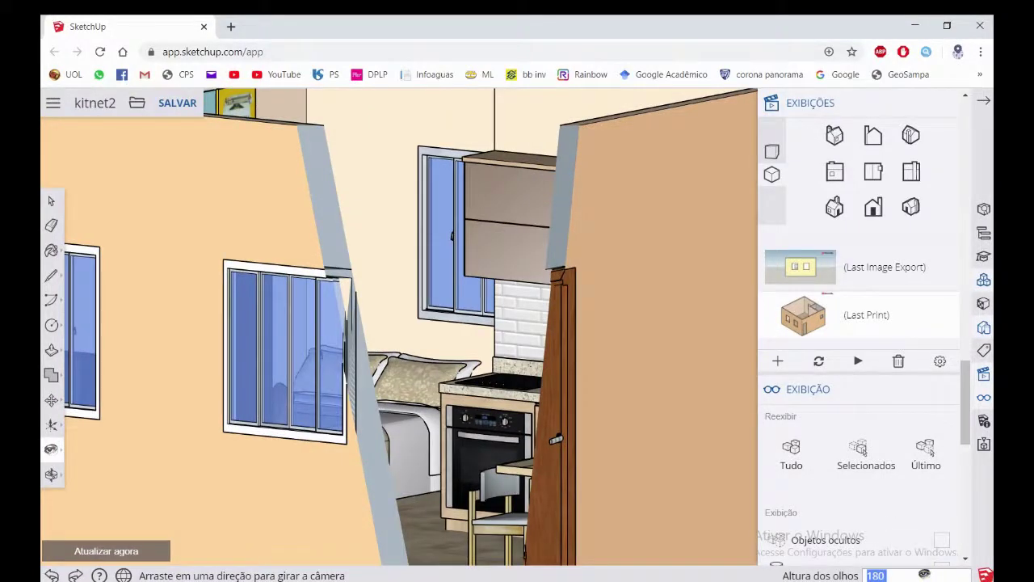
pyautogui.press('Return')
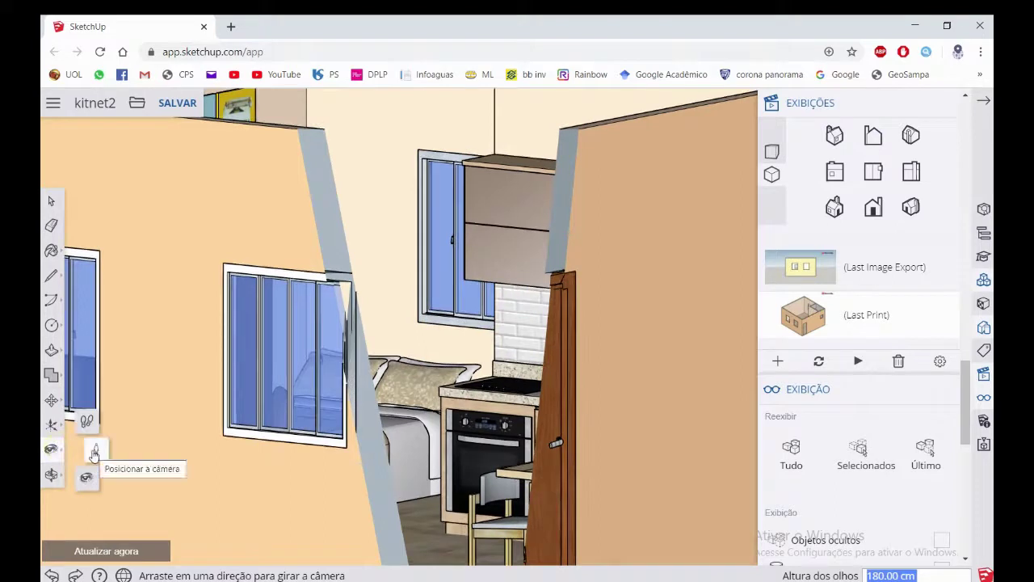
# Try walking forward into the kitnet room with the Walk tool
pyautogui.click(86, 424)
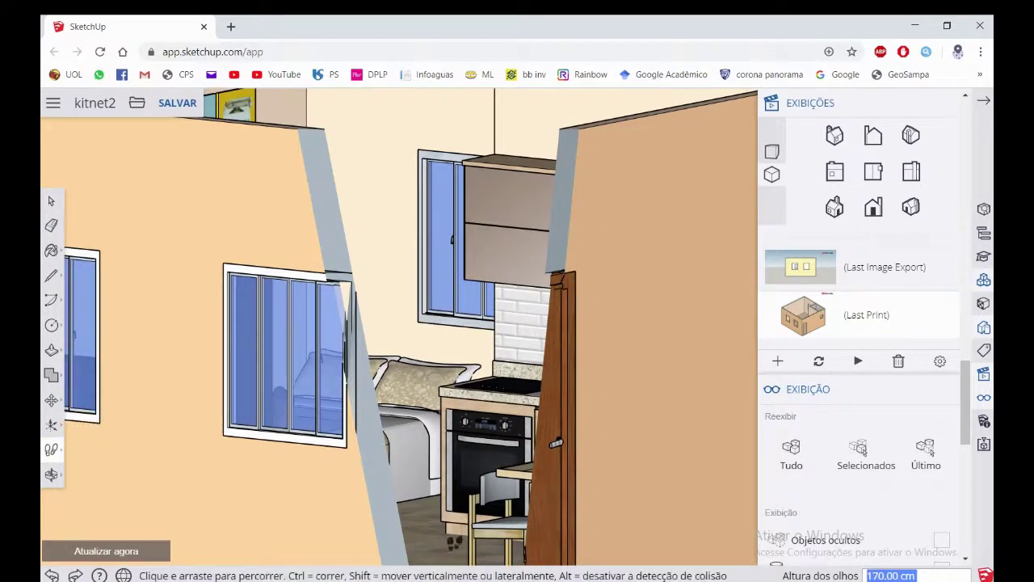
pyautogui.click(457, 549)
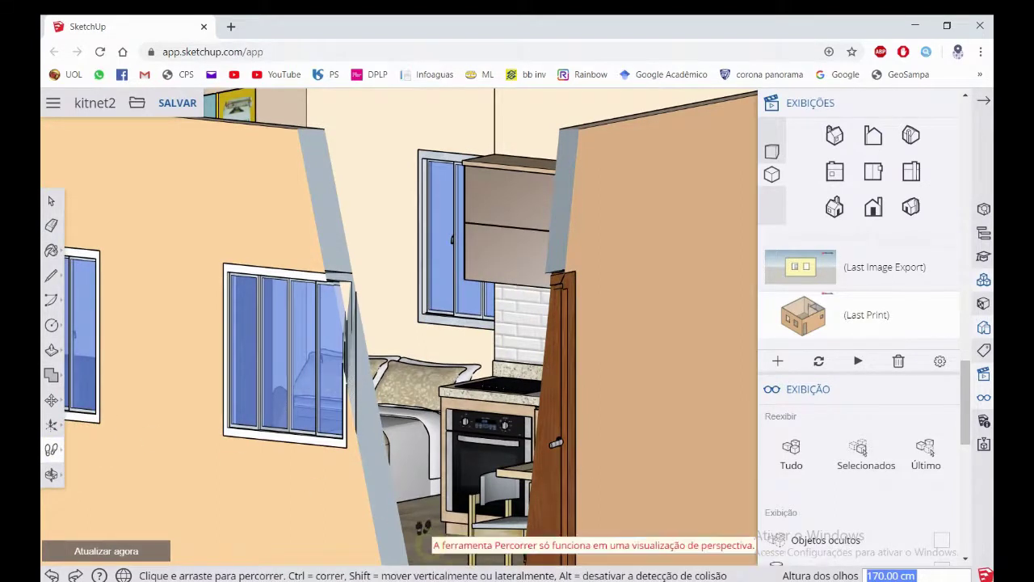
pyautogui.click(424, 541)
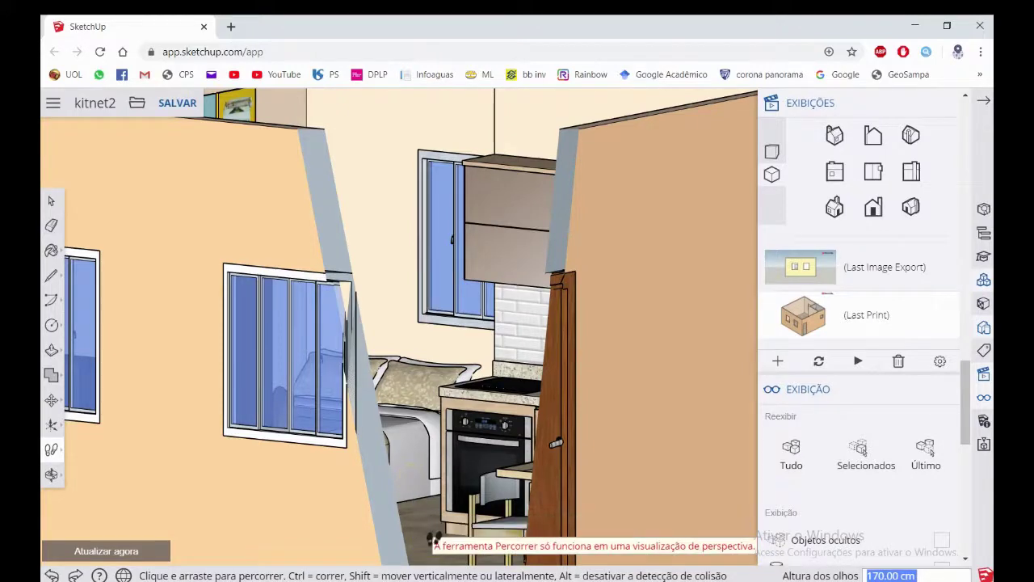
pyautogui.scroll(-3, 444, 521)
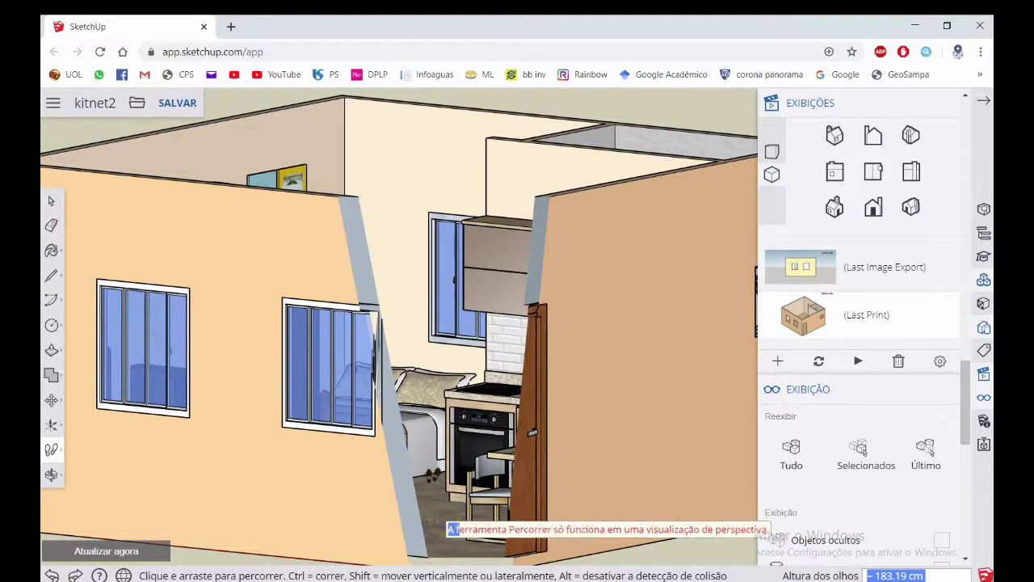
pyautogui.scroll(-5, 452, 529)
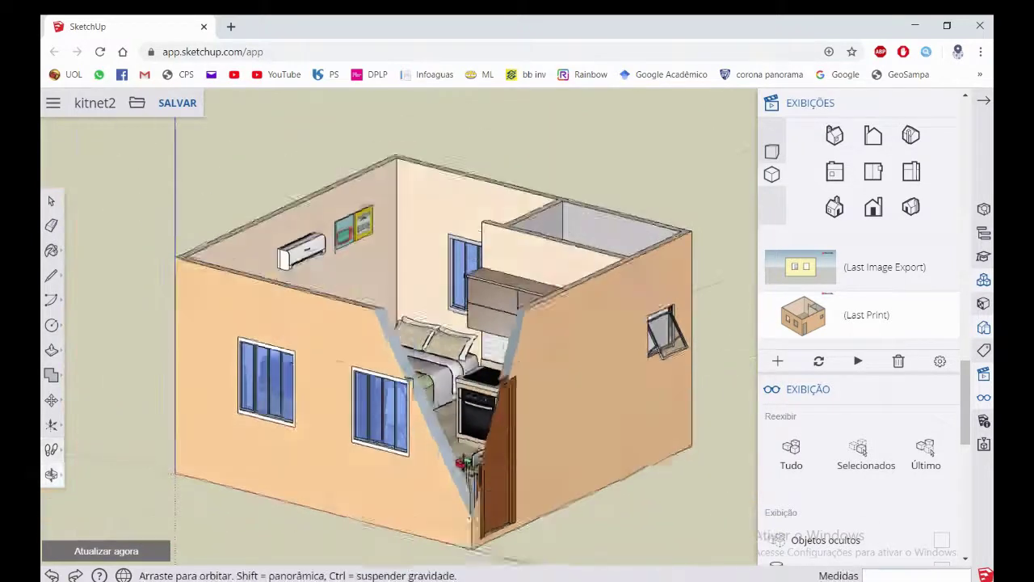
# Orbit and zoom out to a high view of the kitnet room
pyautogui.moveTo(453, 530); pyautogui.dragTo(467, 452, button='middle')
pyautogui.scroll(1, 452, 420)
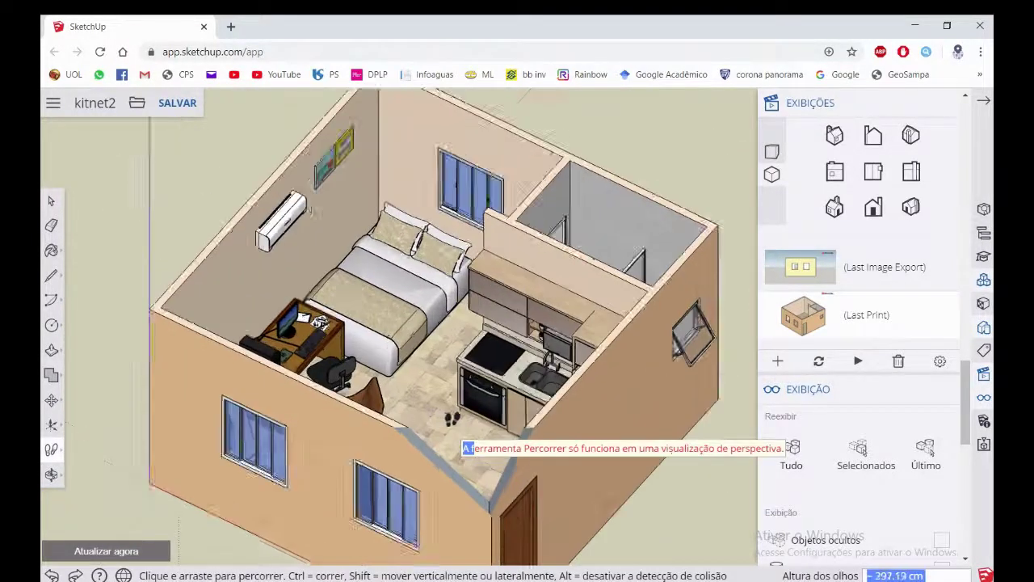
pyautogui.scroll(2, 452, 419)
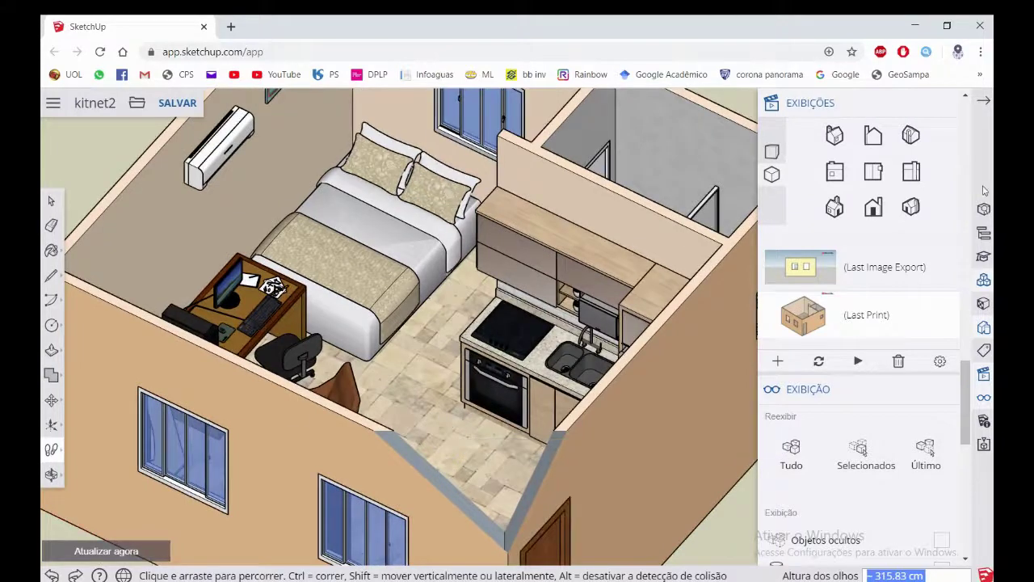
pyautogui.click(773, 153)
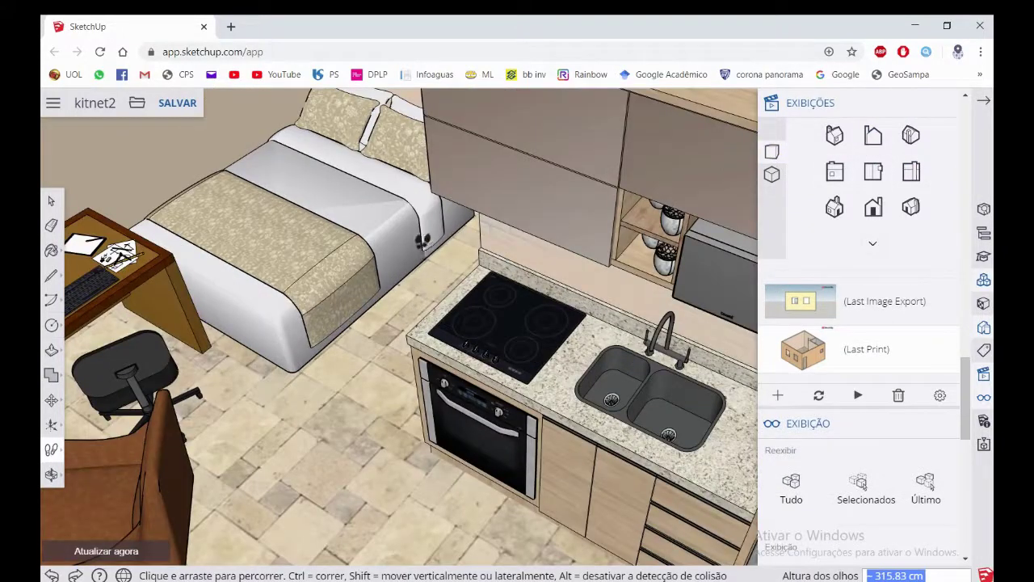
pyautogui.scroll(-5, 422, 239)
pyautogui.moveTo(422, 239); pyautogui.dragTo(160, 399, button='middle')
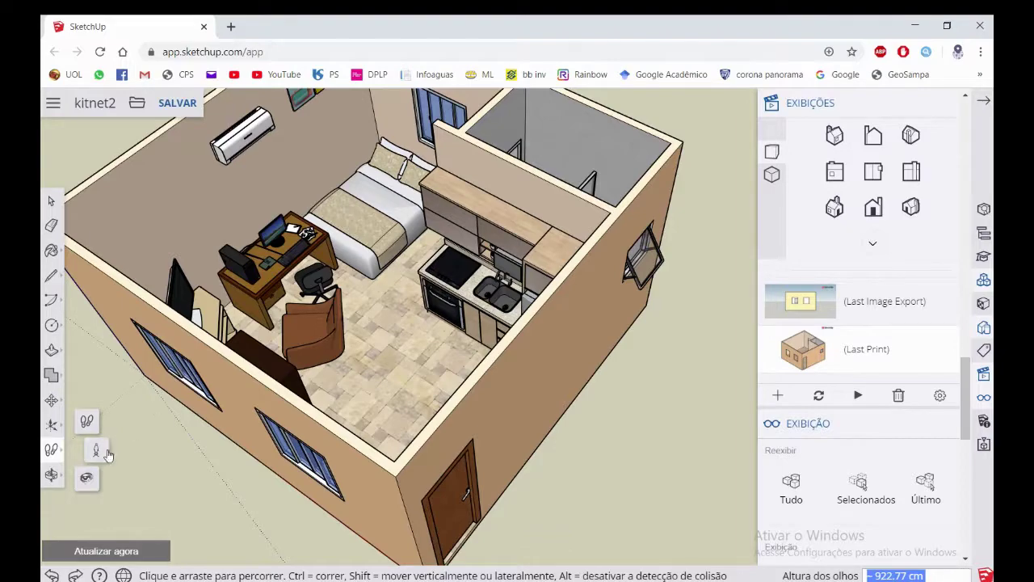
# Place the camera on the floor, look toward the table, two chairs and door, then walk slightly forward
pyautogui.click(95, 450)
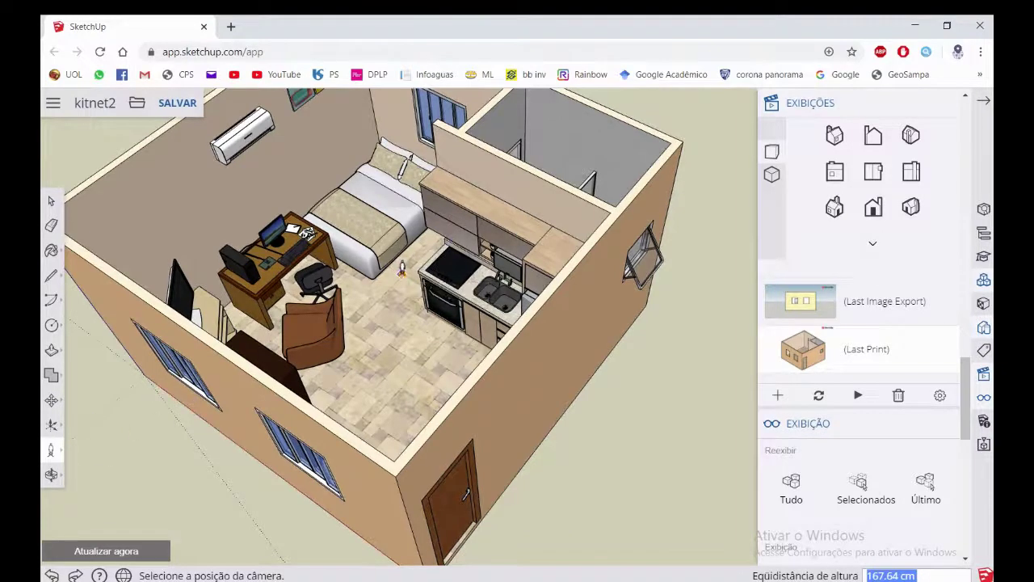
pyautogui.click(401, 269)
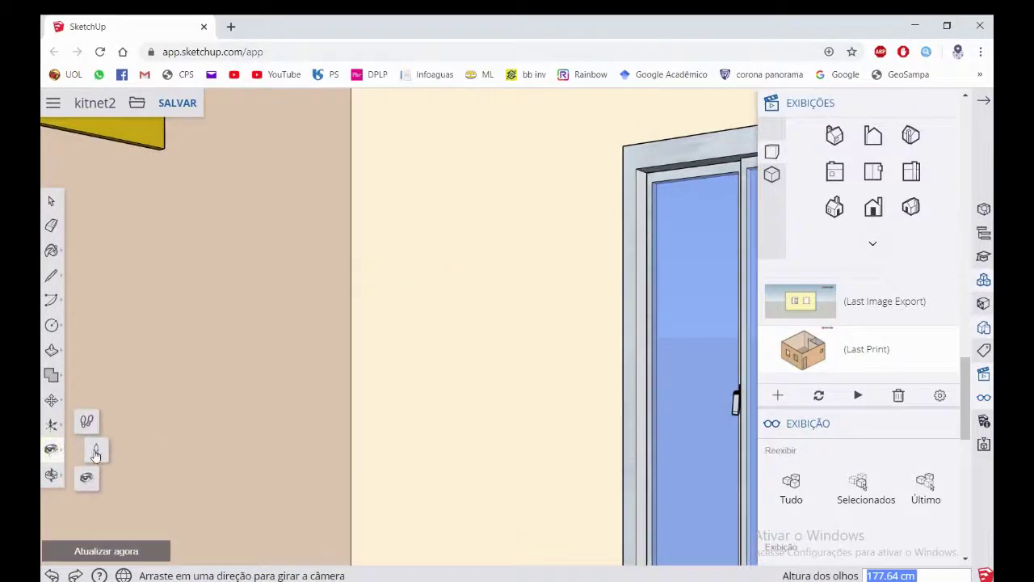
pyautogui.click(94, 451)
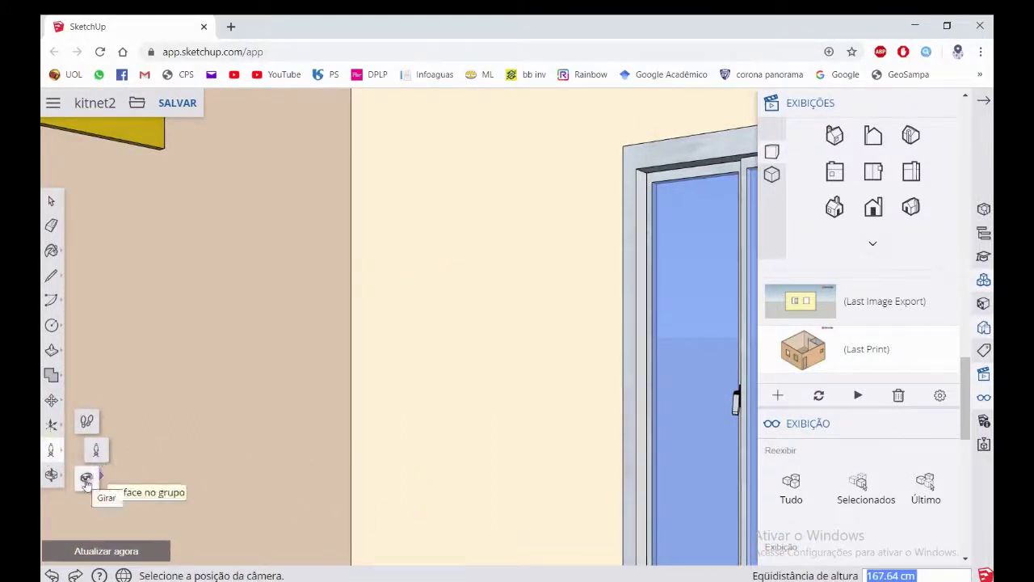
pyautogui.moveTo(227, 482)
pyautogui.mouseDown()
pyautogui.moveTo(362, 489)
pyautogui.moveTo(674, 423)
pyautogui.moveTo(630, 272)
pyautogui.moveTo(617, 530)
pyautogui.moveTo(363, 433)
pyautogui.moveTo(425, 358)
pyautogui.moveTo(347, 358)
pyautogui.moveTo(653, 337)
pyautogui.moveTo(590, 332)
pyautogui.moveTo(841, 422)
pyautogui.moveTo(491, 427)
pyautogui.moveTo(722, 409)
pyautogui.moveTo(435, 422)
pyautogui.moveTo(501, 437)
pyautogui.moveTo(526, 462)
pyautogui.moveTo(565, 453)
pyautogui.moveTo(130, 404)
pyautogui.moveTo(146, 485)
pyautogui.moveTo(247, 363)
pyautogui.moveTo(260, 368)
pyautogui.moveTo(239, 372)
pyautogui.moveTo(313, 535)
pyautogui.moveTo(342, 427)
pyautogui.moveTo(353, 187)
pyautogui.moveTo(92, 410)
pyautogui.moveTo(111, 408)
pyautogui.mouseUp()
pyautogui.moveTo(361, 306)
pyautogui.mouseDown()
pyautogui.moveTo(279, 323)
pyautogui.moveTo(161, 379)
pyautogui.moveTo(50, 469)
pyautogui.mouseUp()
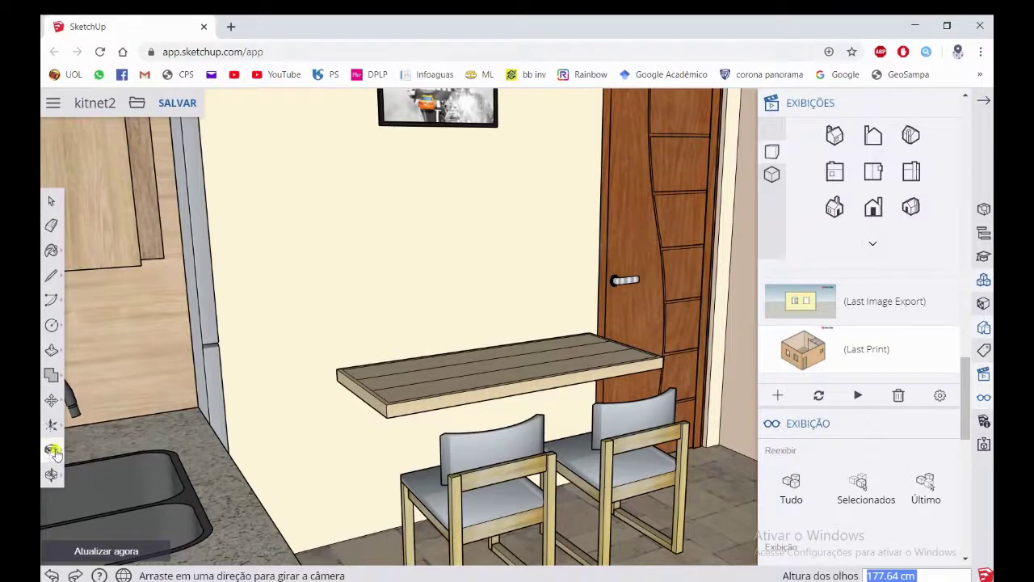
pyautogui.click(91, 429)
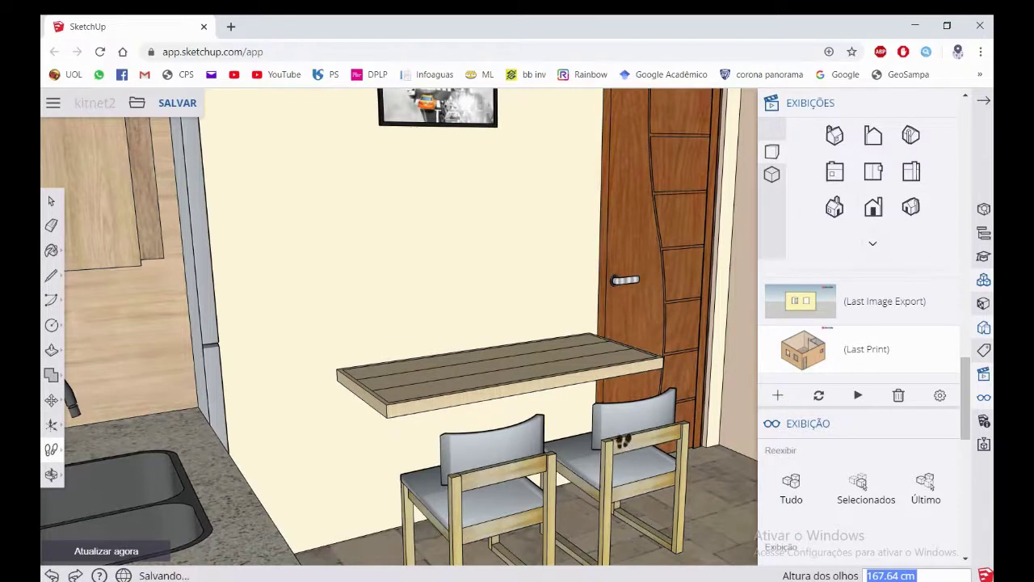
pyautogui.moveTo(707, 529)
pyautogui.mouseDown()
pyautogui.moveTo(706, 519)
pyautogui.moveTo(733, 516)
pyautogui.moveTo(715, 493)
pyautogui.moveTo(750, 513)
pyautogui.moveTo(923, 91)
pyautogui.mouseUp()
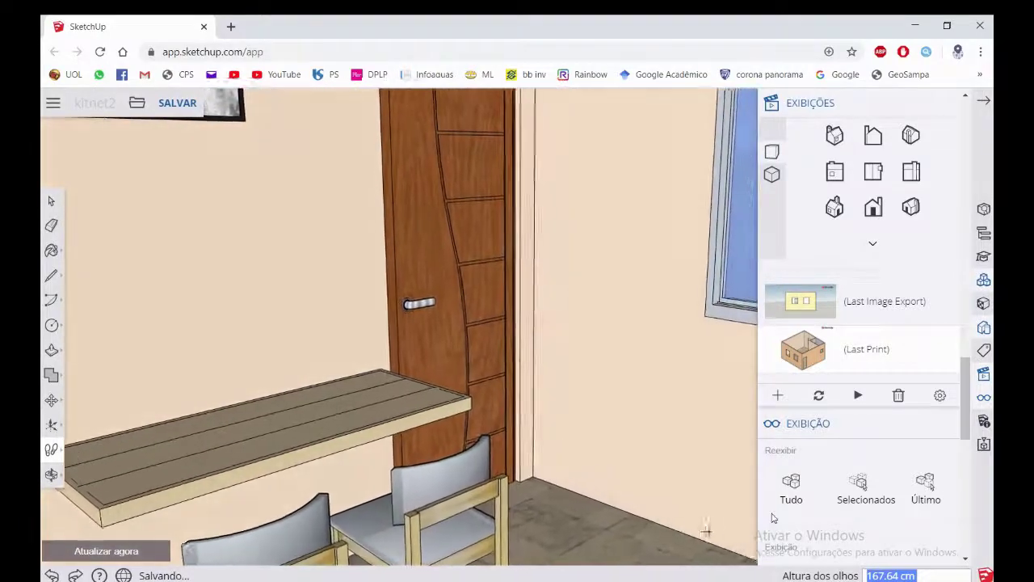
# Collapse the Exibições panel and walk from the dining area past the kitchen toward the bed and window
pyautogui.click(984, 101)
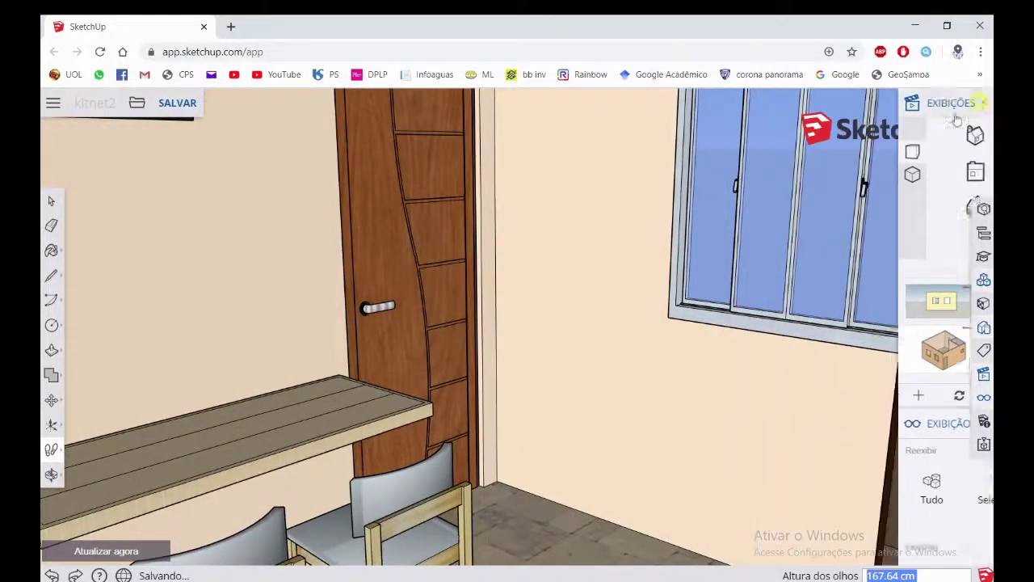
pyautogui.moveTo(672, 533)
pyautogui.mouseDown()
pyautogui.moveTo(795, 514)
pyautogui.moveTo(590, 444)
pyautogui.moveTo(712, 442)
pyautogui.moveTo(785, 350)
pyautogui.moveTo(989, 374)
pyautogui.moveTo(844, 338)
pyautogui.moveTo(941, 374)
pyautogui.mouseUp()
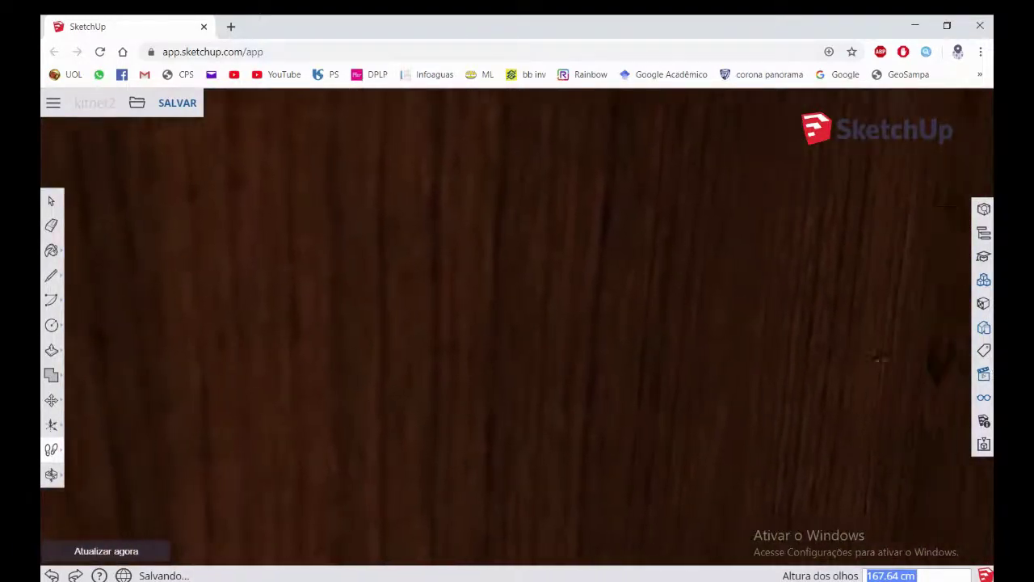
pyautogui.moveTo(588, 545); pyautogui.dragTo(662, 542)
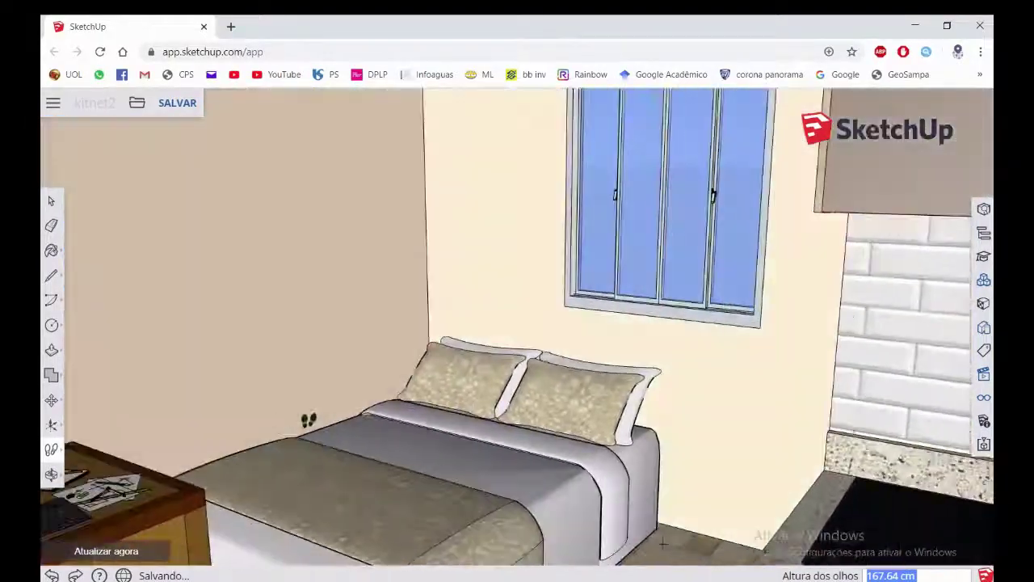
pyautogui.moveTo(308, 419)
pyautogui.mouseDown()
pyautogui.moveTo(744, 434)
pyautogui.moveTo(904, 426)
pyautogui.moveTo(651, 381)
pyautogui.moveTo(556, 210)
pyautogui.moveTo(680, 369)
pyautogui.moveTo(662, 370)
pyautogui.mouseUp()
# Use Zoom Extents to fit the whole house, then orbit to an angled overhead view of the interior
pyautogui.press('space')
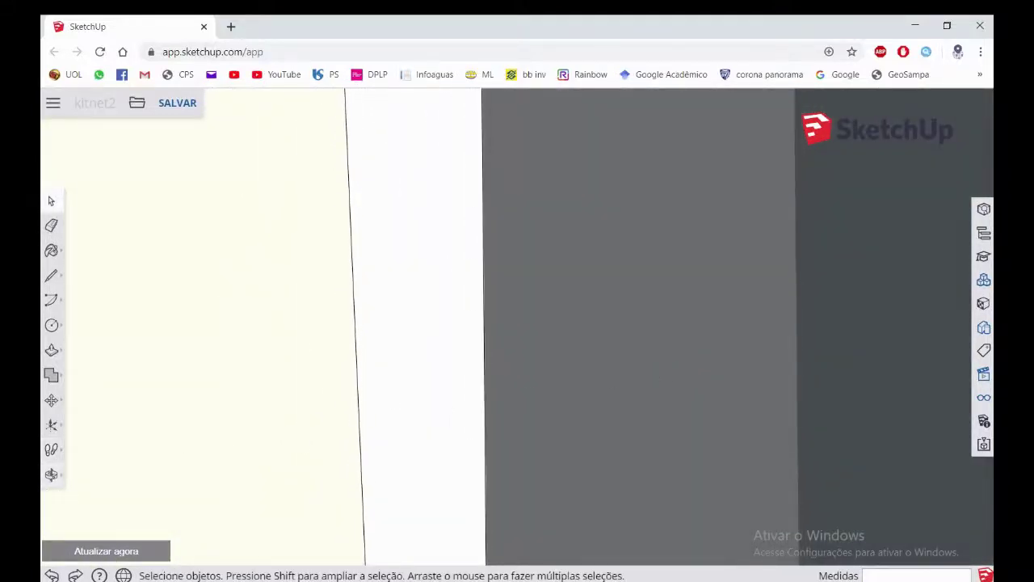
pyautogui.click(52, 476)
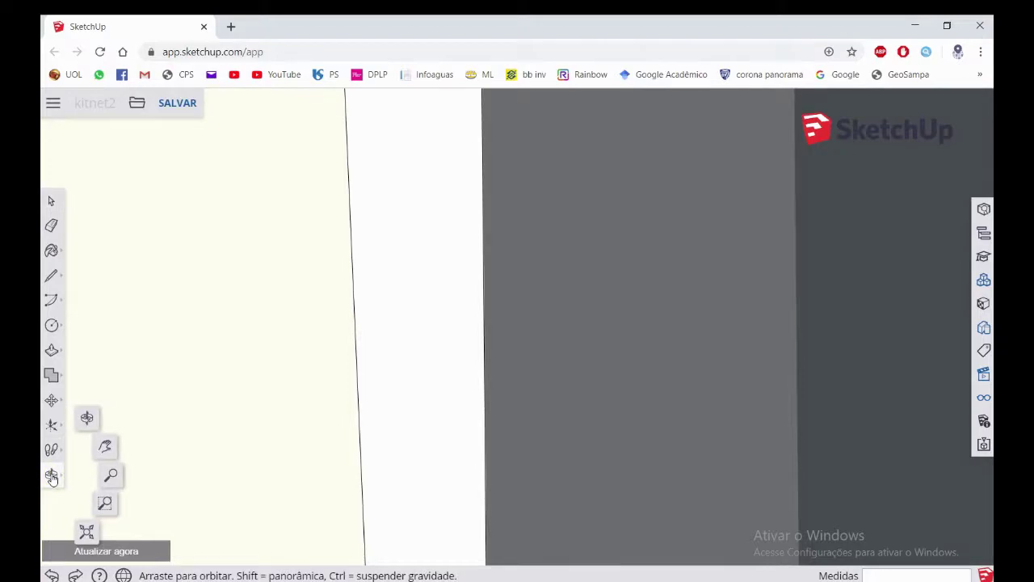
pyautogui.click(87, 535)
pyautogui.moveTo(404, 380); pyautogui.dragTo(456, 305)
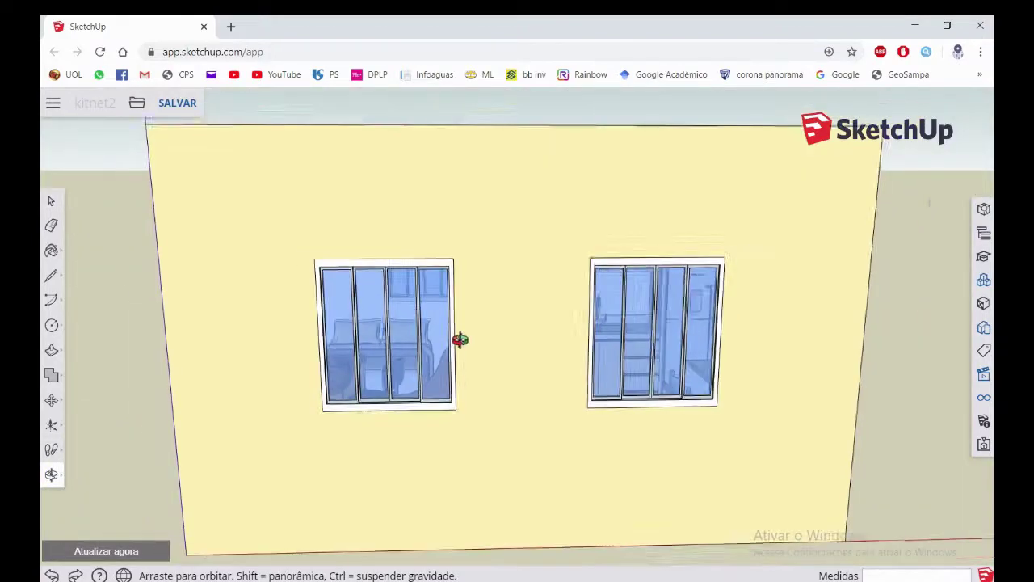
pyautogui.moveTo(593, 487); pyautogui.dragTo(576, 329)
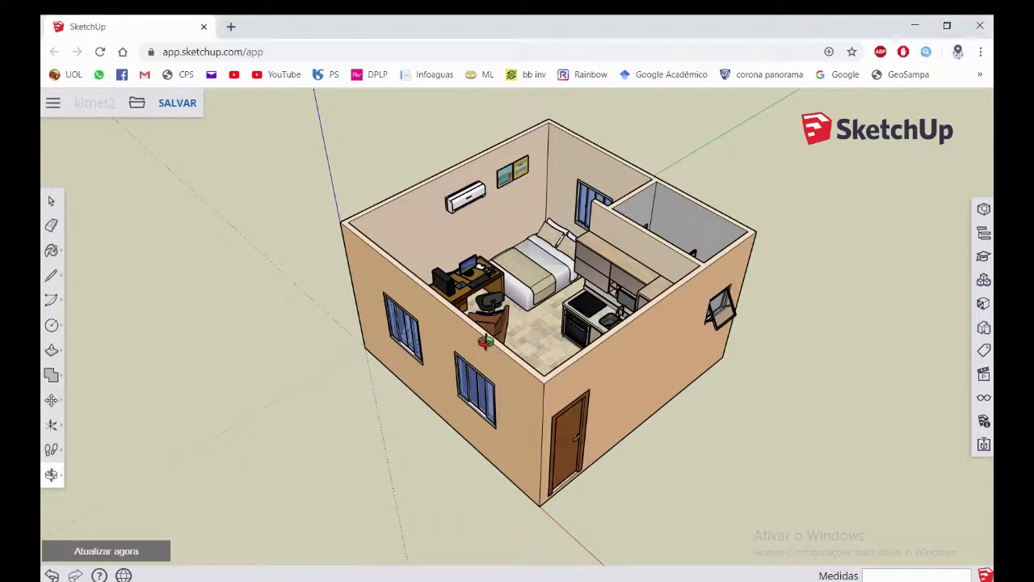
pyautogui.moveTo(483, 342); pyautogui.dragTo(502, 310)
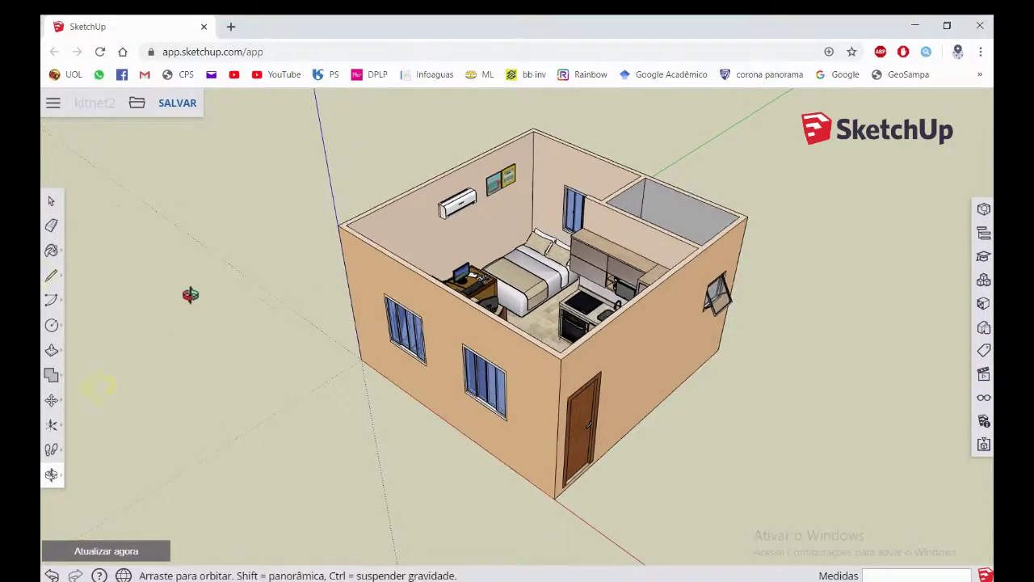
# Draw test line segments with the Pencil beside the house, then undo them
pyautogui.click(51, 276)
pyautogui.click(125, 389)
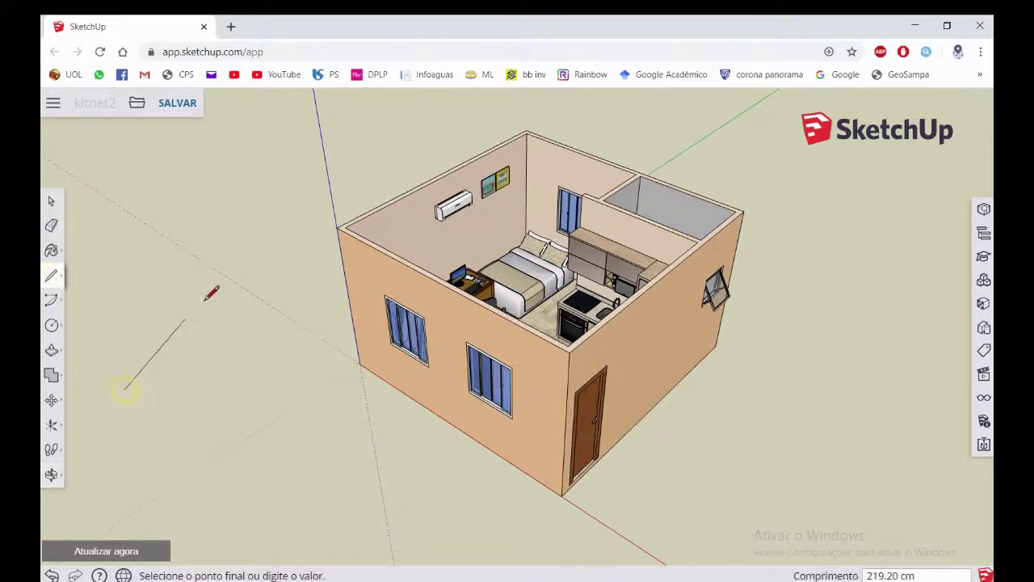
pyautogui.click(202, 301)
pyautogui.click(276, 352)
pyautogui.click(176, 390)
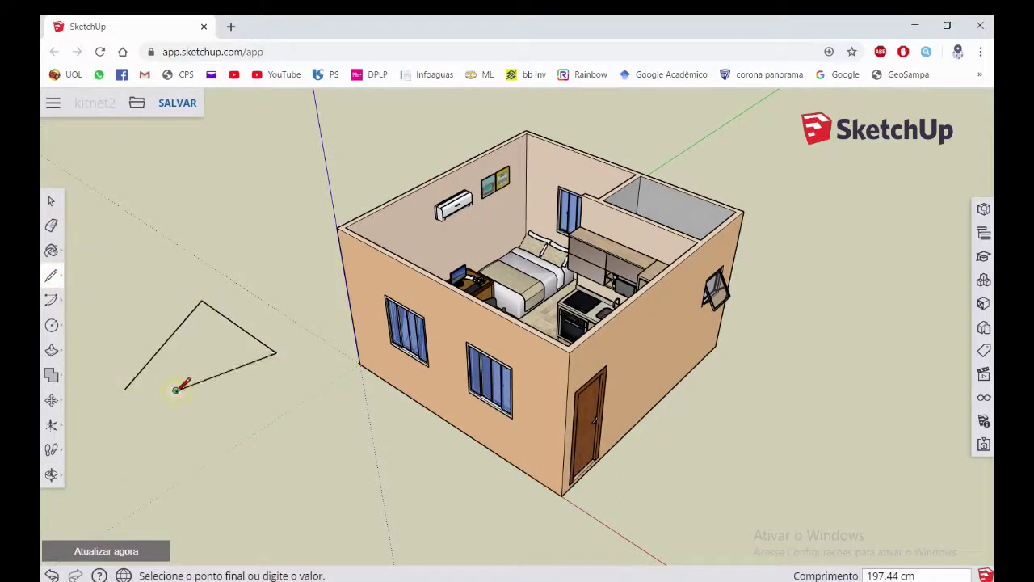
pyautogui.hotkey('ctrl', 'z')
pyautogui.hotkey('ctrl', 'z')
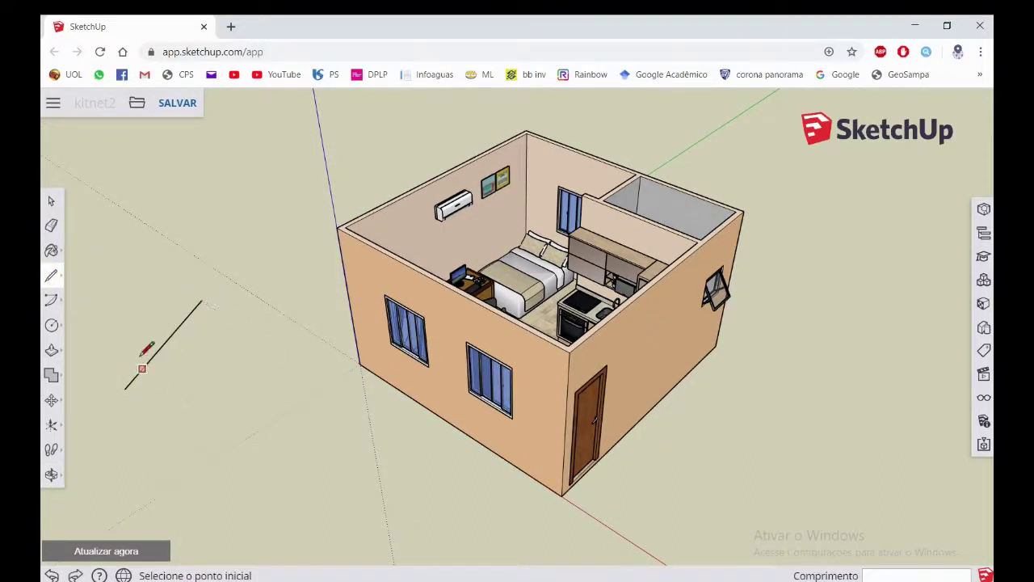
pyautogui.hotkey('ctrl', 'z')
# Draw a freehand zigzag face on the ground, delete it, and orbit to a top-down view
pyautogui.click(48, 279)
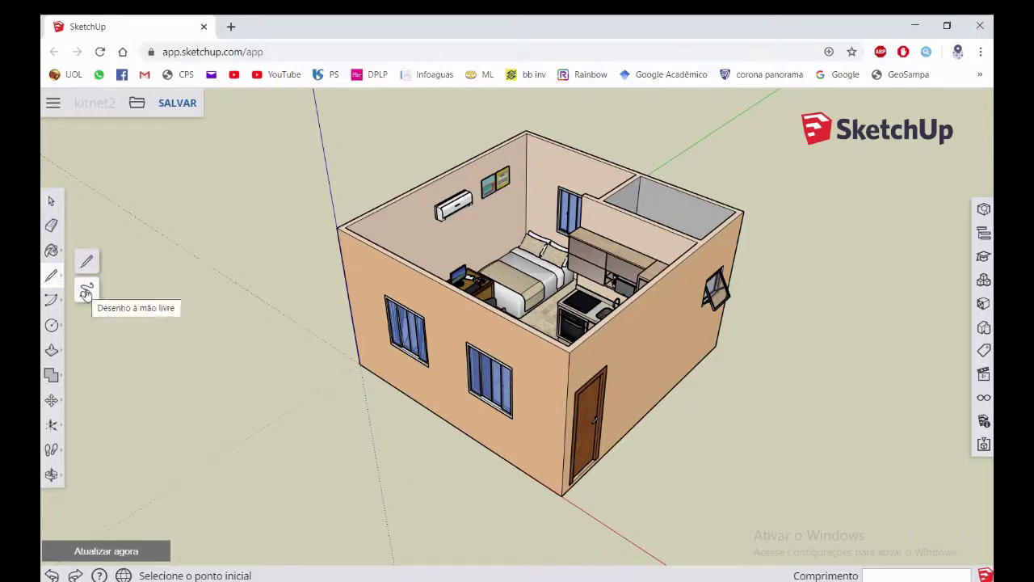
pyautogui.click(86, 289)
pyautogui.moveTo(153, 409); pyautogui.dragTo(307, 354)
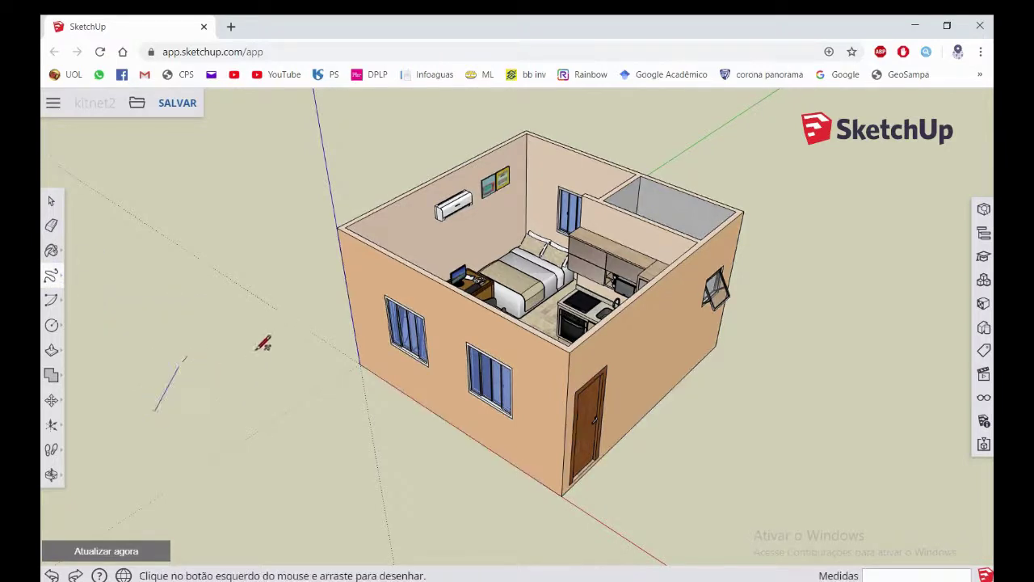
pyautogui.moveTo(229, 352); pyautogui.dragTo(182, 362)
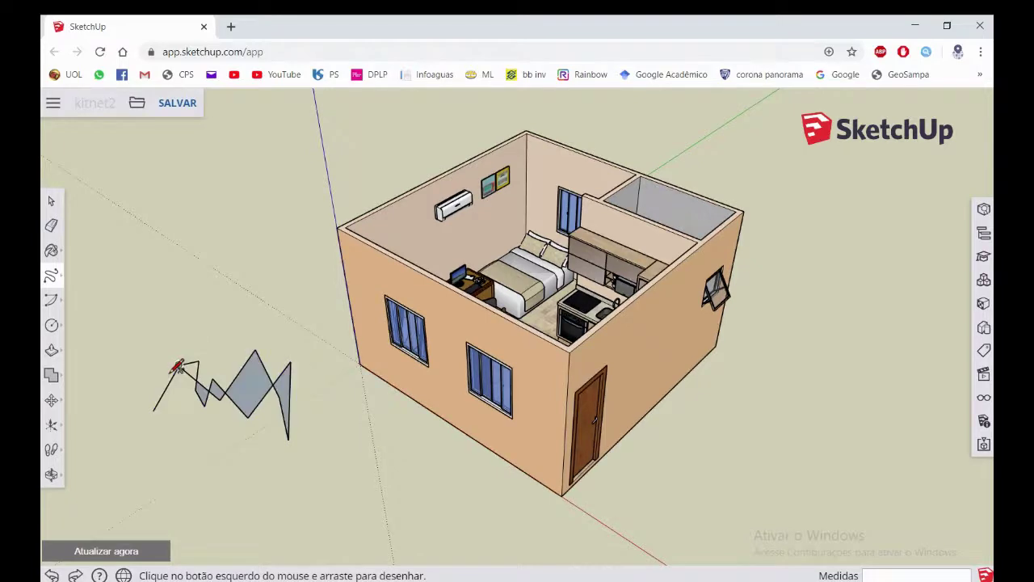
pyautogui.press('space')
pyautogui.moveTo(92, 300); pyautogui.dragTo(328, 474)
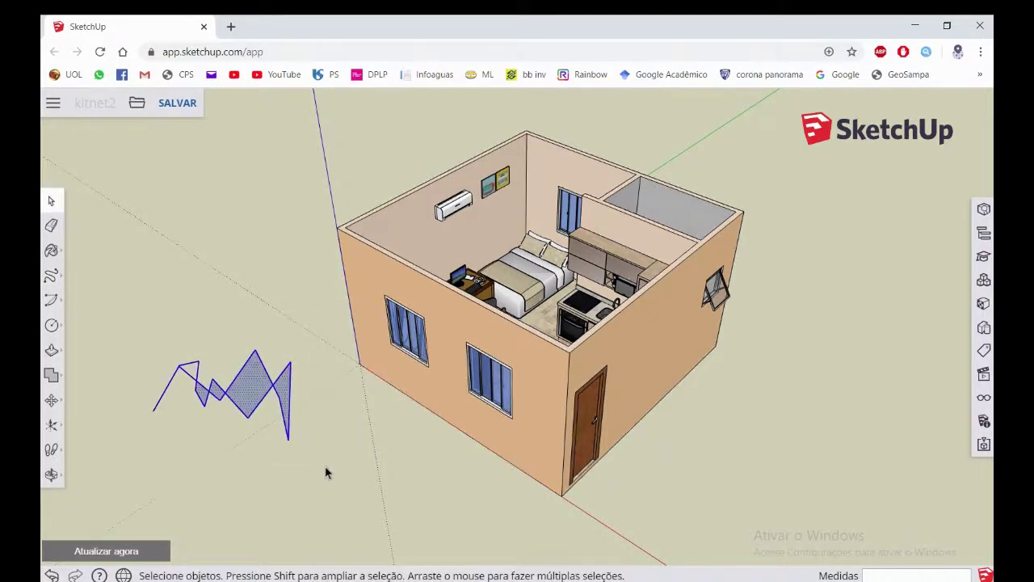
pyautogui.press('Delete')
pyautogui.moveTo(534, 323); pyautogui.dragTo(557, 380, button='middle')
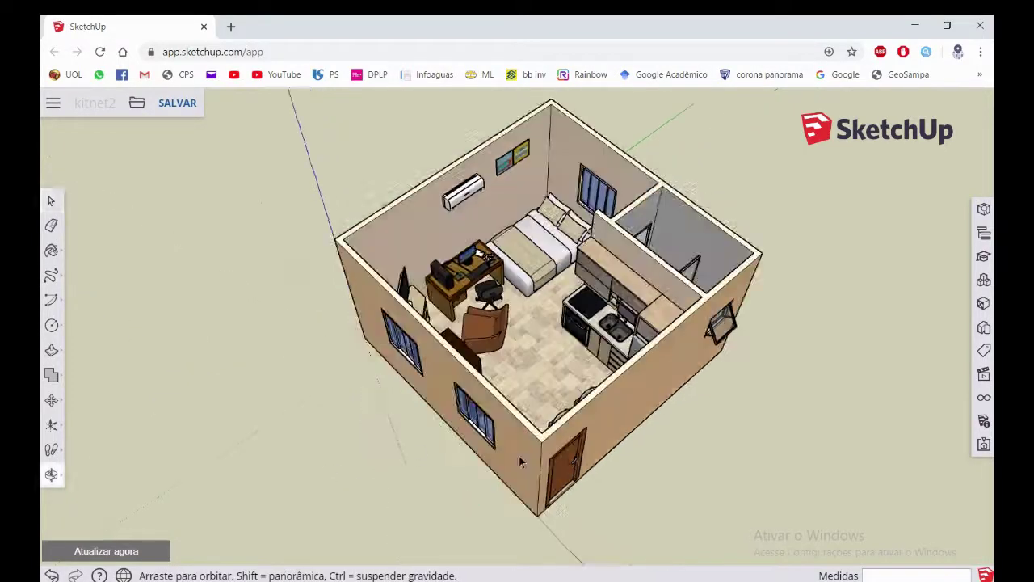
pyautogui.click(983, 423)
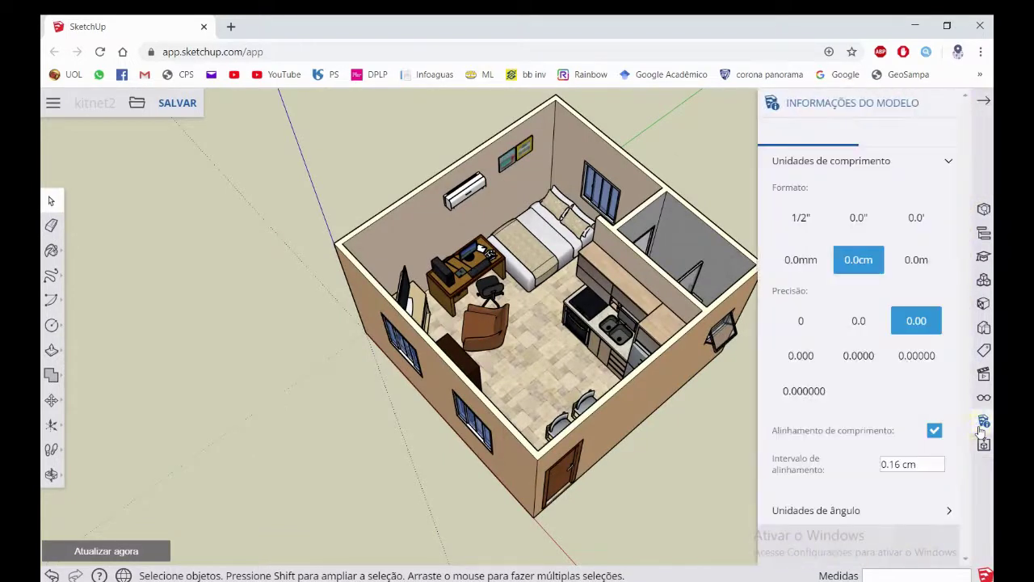
pyautogui.click(984, 102)
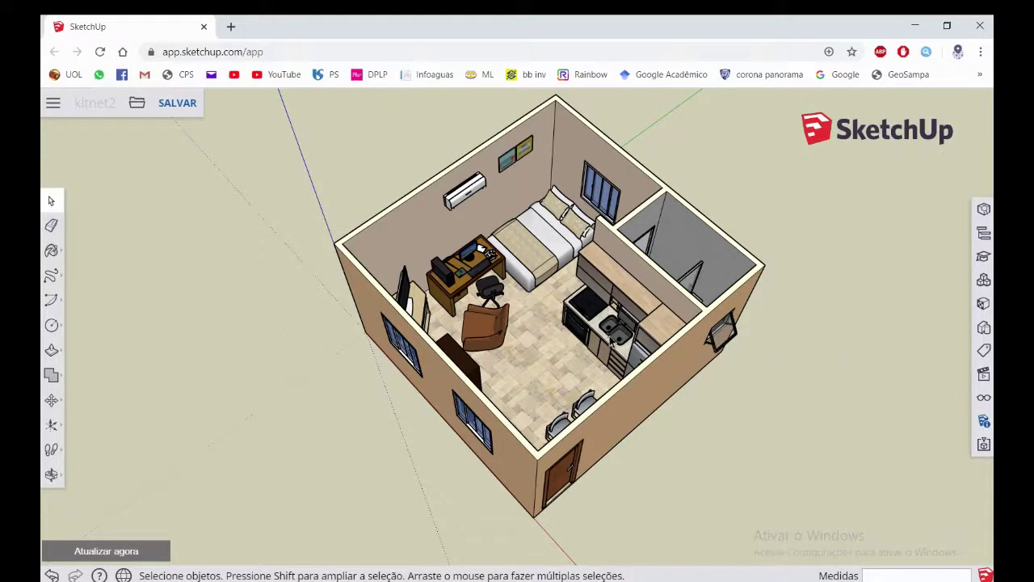
pyautogui.click(525, 265)
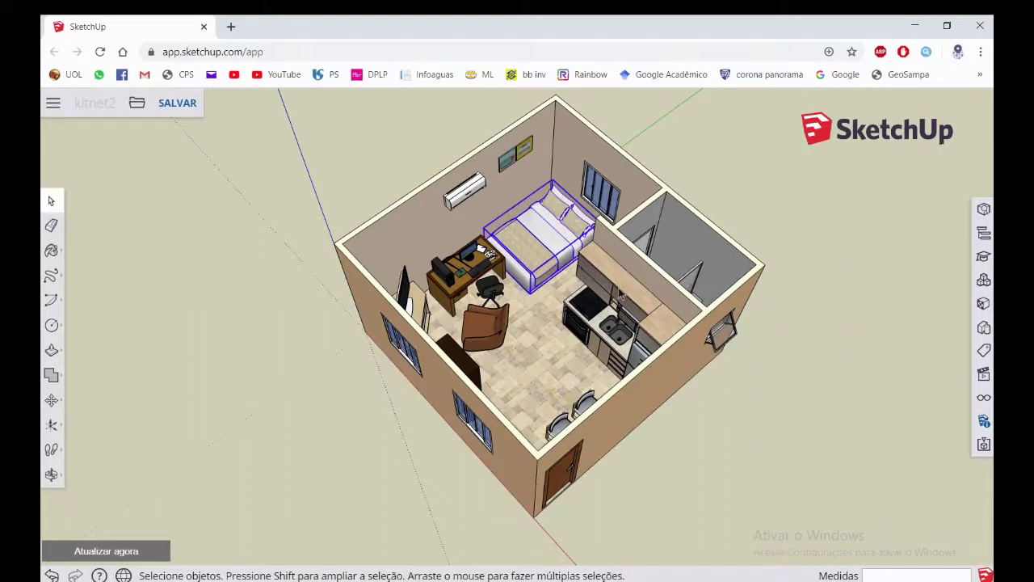
pyautogui.click(983, 447)
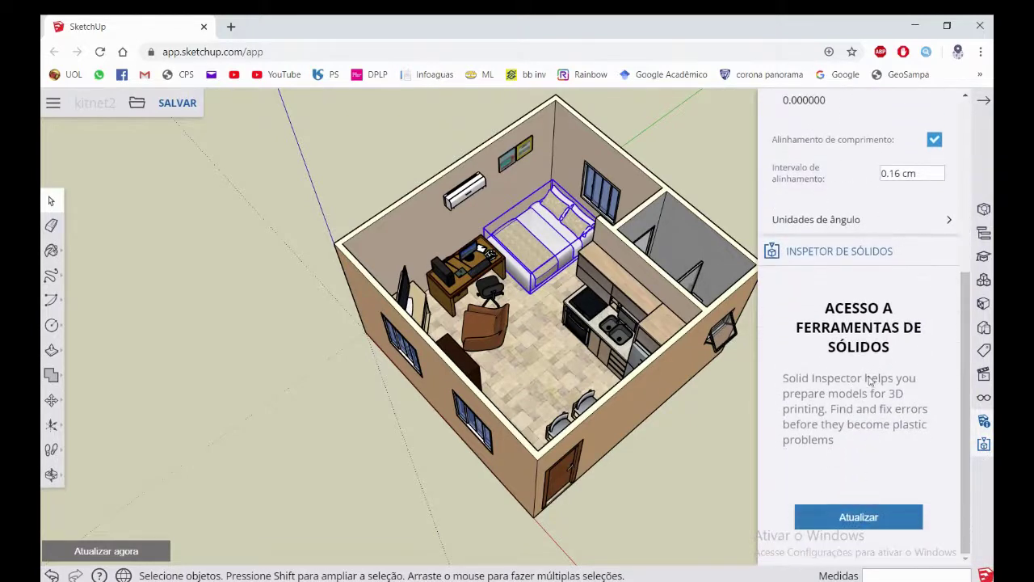
pyautogui.click(984, 100)
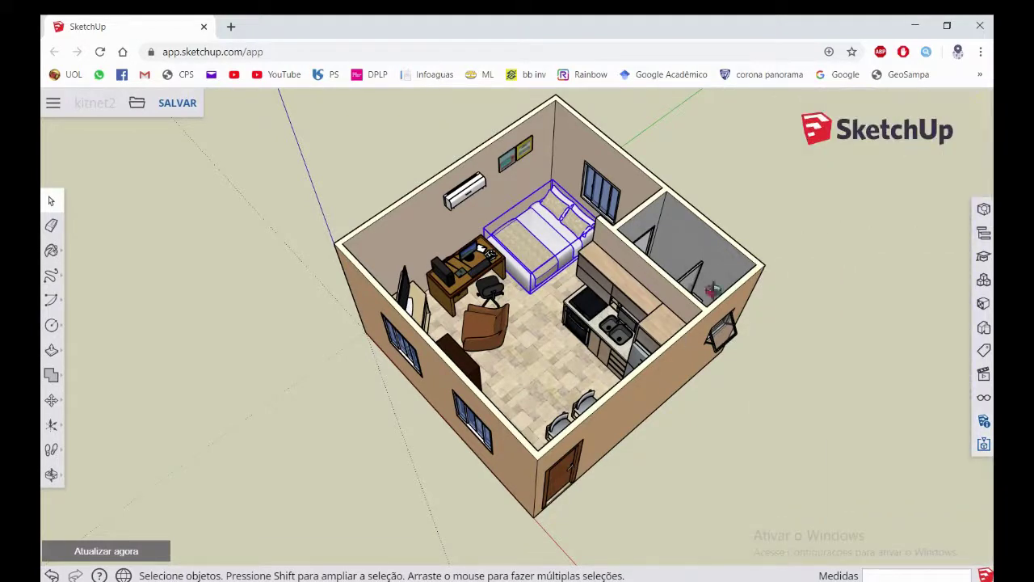
pyautogui.moveTo(792, 259); pyautogui.dragTo(808, 295, button='middle')
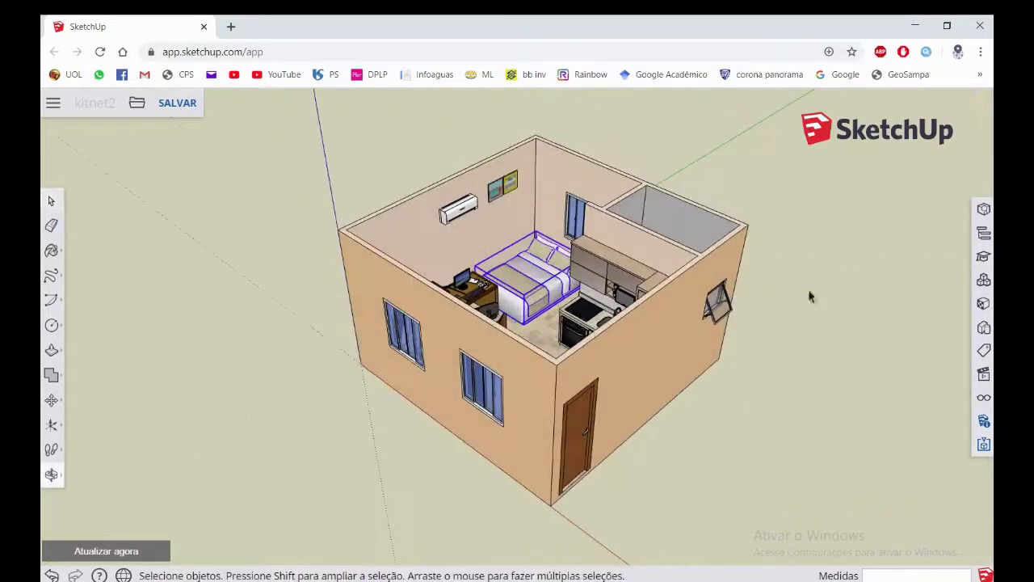
# Open the Display panel and enter the house group to select the bed
pyautogui.click(984, 397)
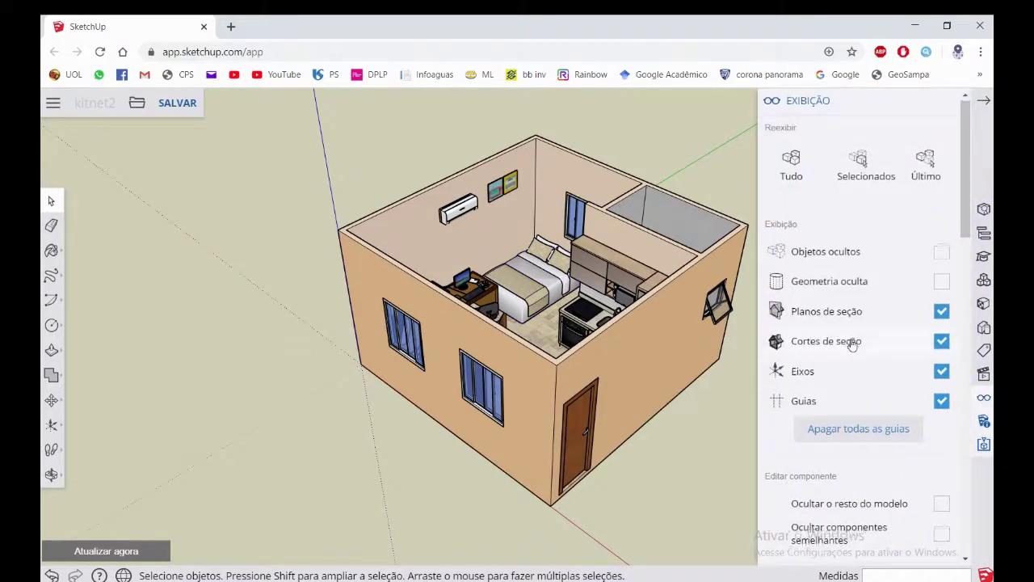
pyautogui.scroll(-1, 852, 343)
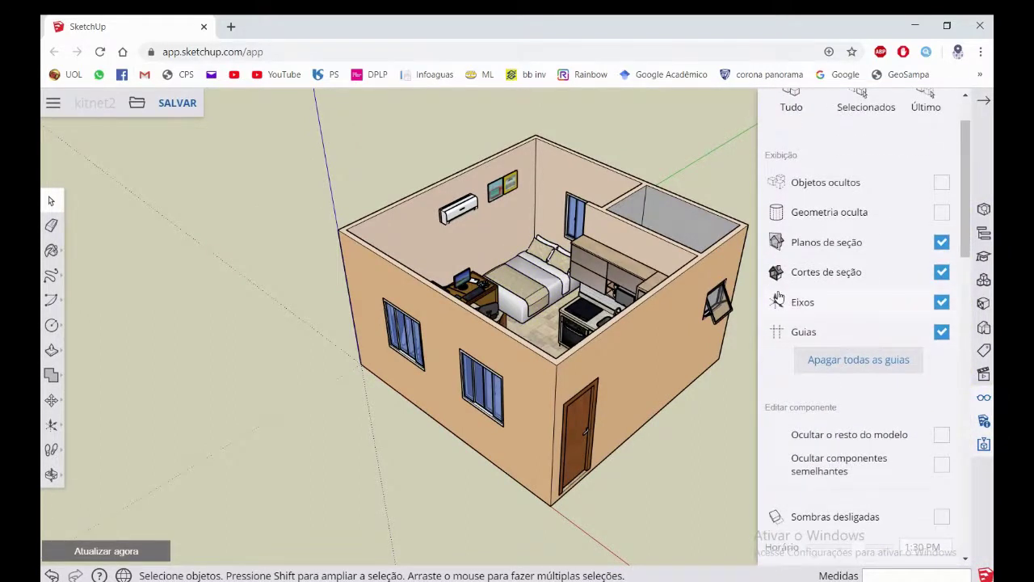
pyautogui.click(584, 404)
pyautogui.moveTo(532, 301); pyautogui.dragTo(522, 271, button='middle')
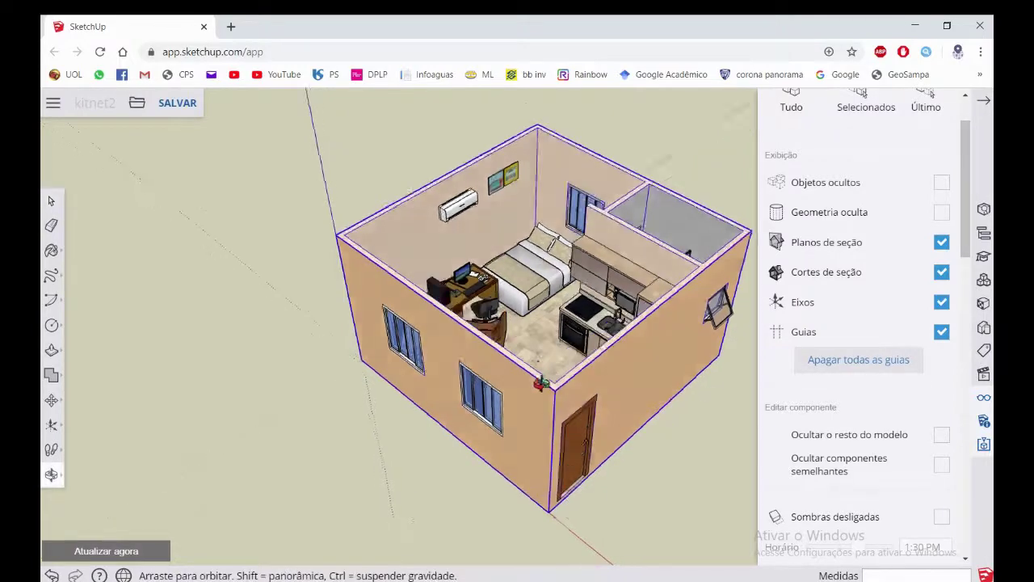
pyautogui.doubleClick(521, 271)
pyautogui.rightClick(521, 269)
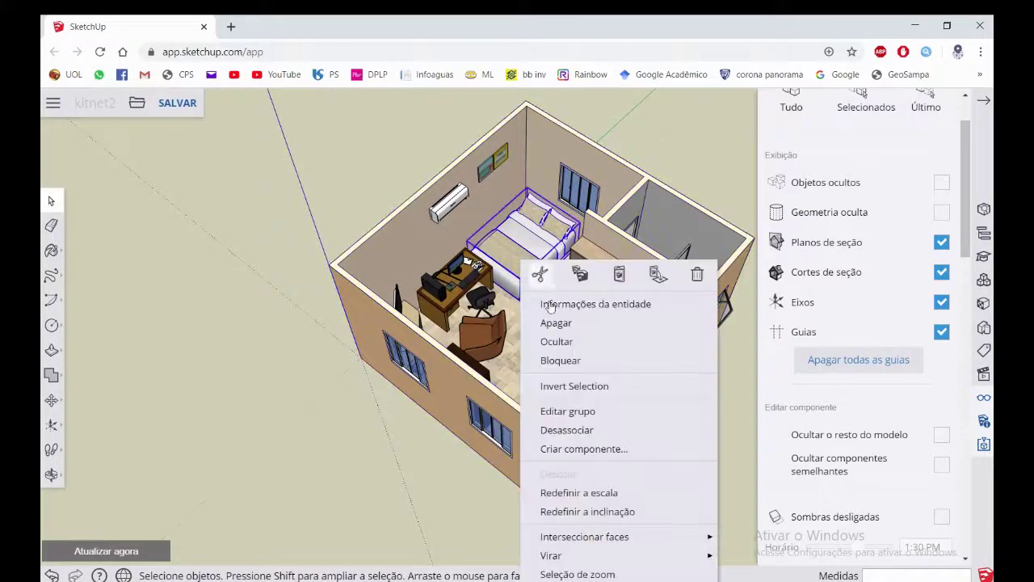
pyautogui.click(236, 351)
# Move the bed out of the house onto the ground beside it
pyautogui.click(52, 399)
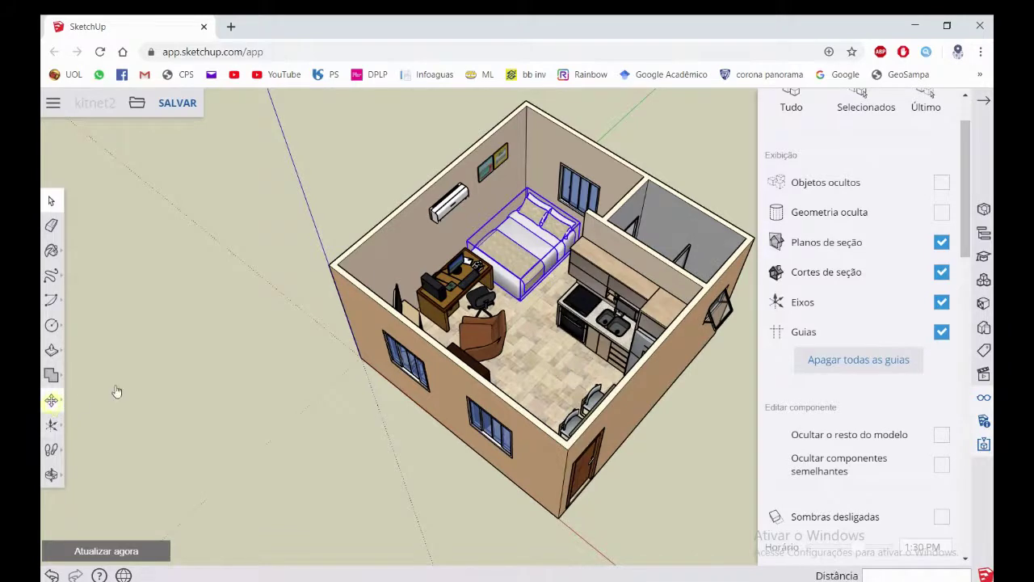
pyautogui.click(450, 275)
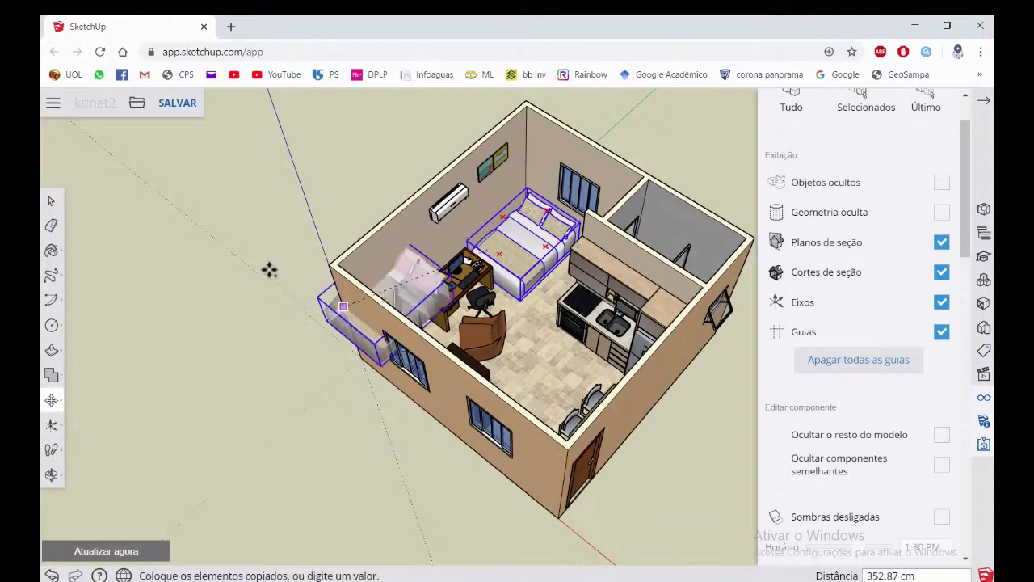
pyautogui.click(225, 346)
pyautogui.moveTo(285, 428)
pyautogui.mouseDown(button='middle')
pyautogui.moveTo(300, 415)
pyautogui.moveTo(279, 383)
pyautogui.mouseUp(button='middle')
pyautogui.press('space')
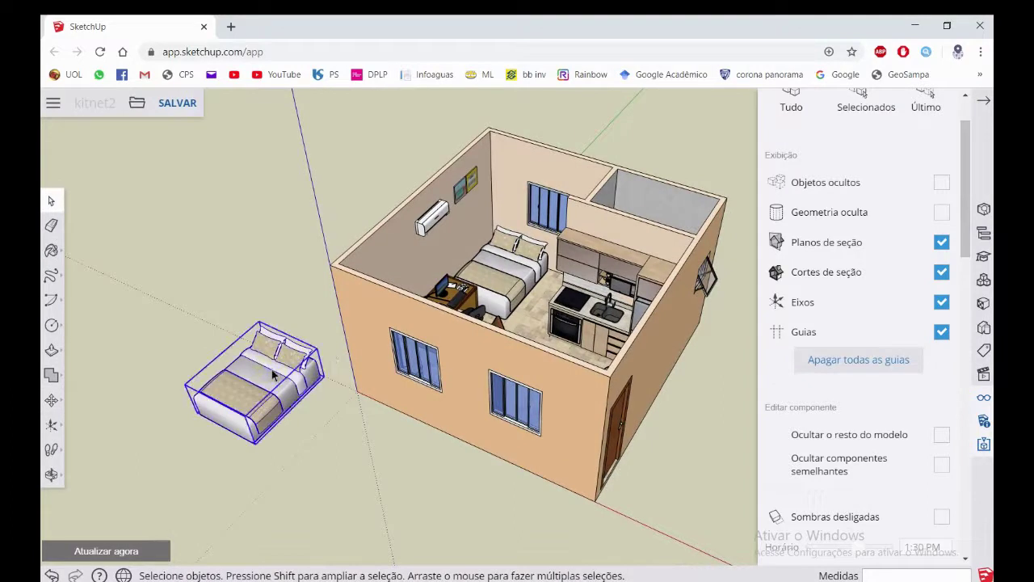
# Hide the bed now sitting outside the house with Ocultar
pyautogui.click(291, 437)
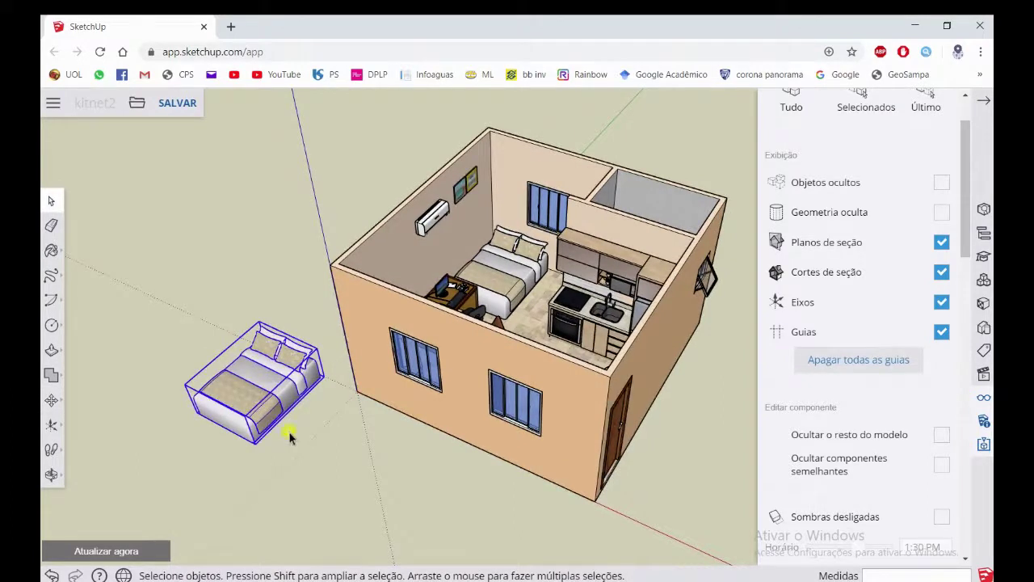
pyautogui.click(267, 396)
pyautogui.rightClick(267, 394)
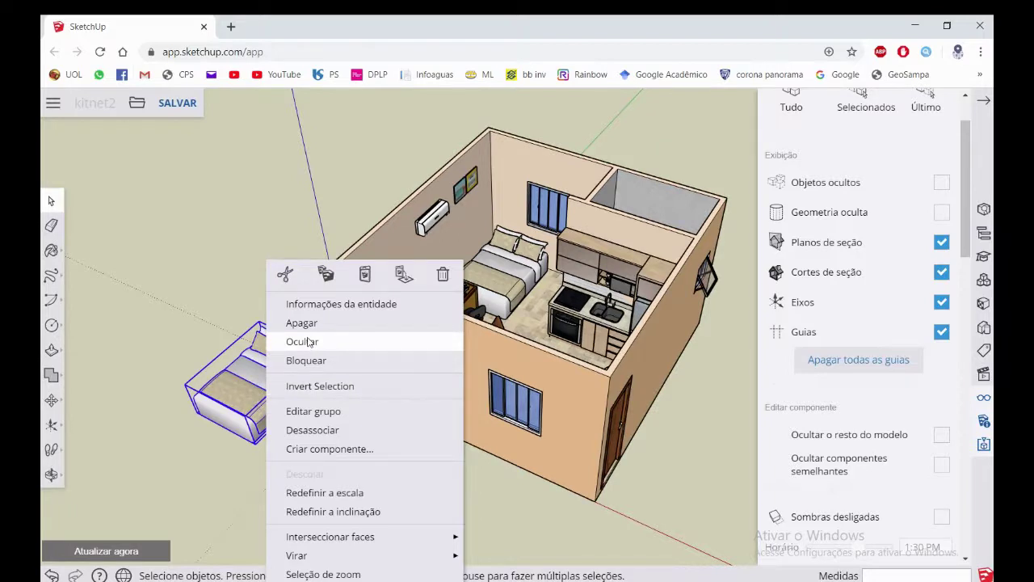
pyautogui.click(305, 343)
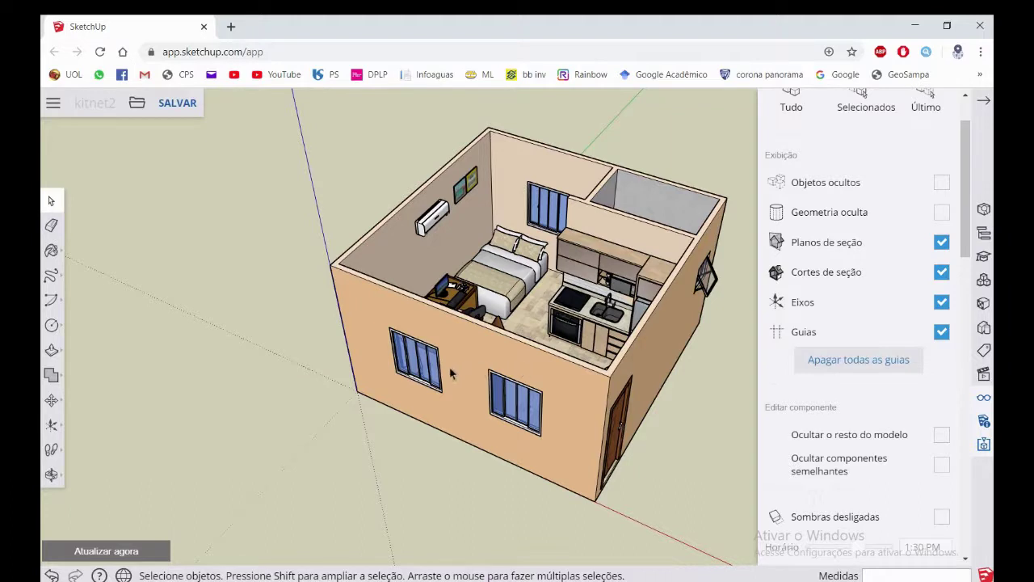
# Preview hidden objects and hidden geometry, ending with hidden geometry no longer displayed
pyautogui.scroll(2, 845, 398)
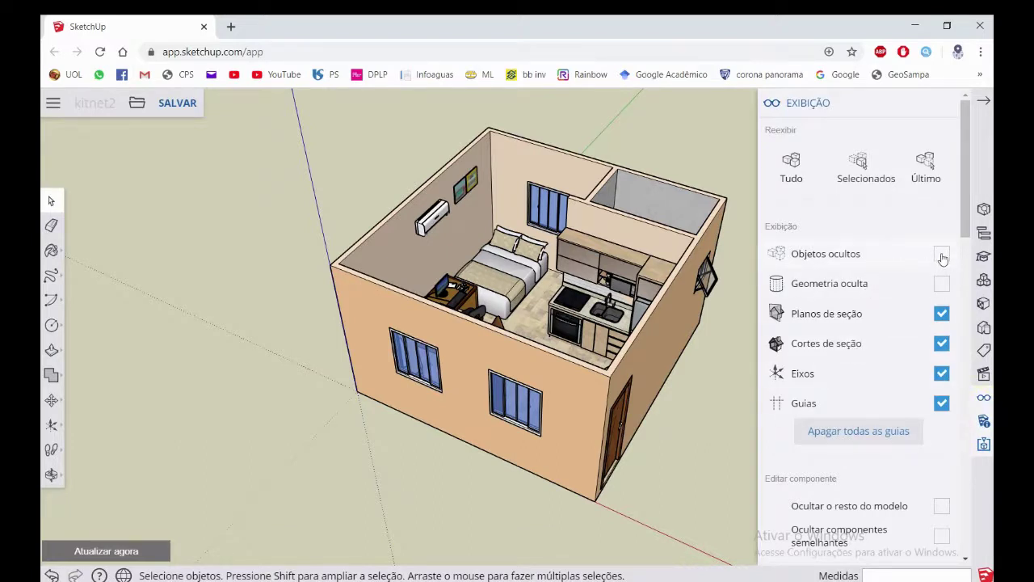
pyautogui.click(942, 256)
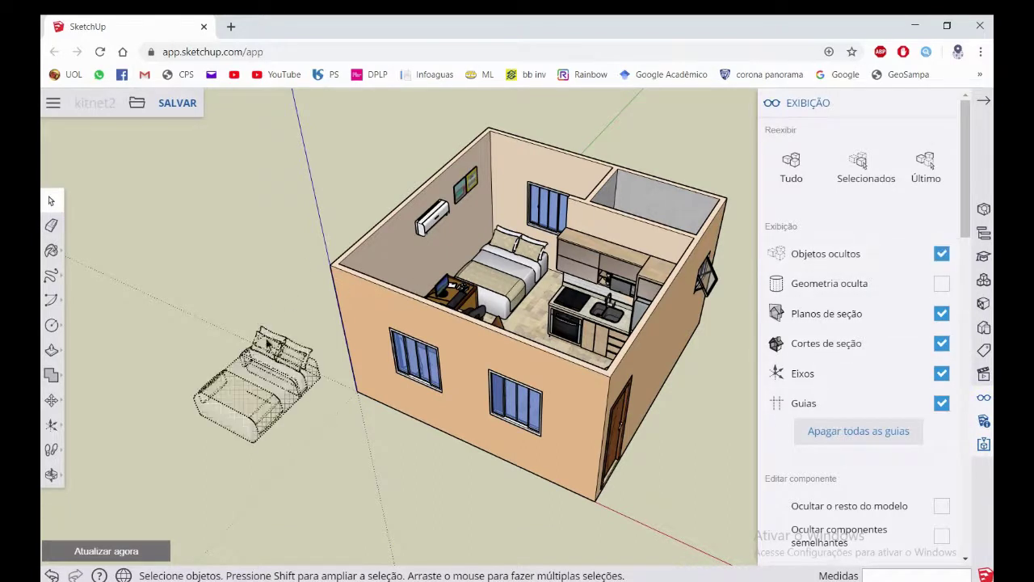
pyautogui.moveTo(228, 370)
pyautogui.mouseDown(button='middle')
pyautogui.moveTo(255, 355)
pyautogui.moveTo(269, 366)
pyautogui.mouseUp(button='middle')
pyautogui.scroll(2, 269, 365)
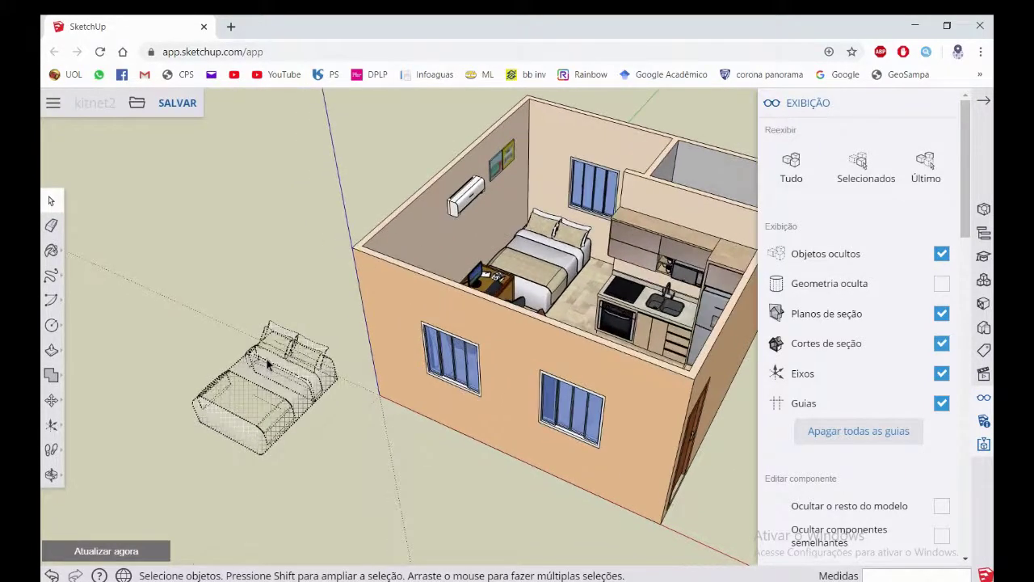
pyautogui.scroll(-1, 269, 365)
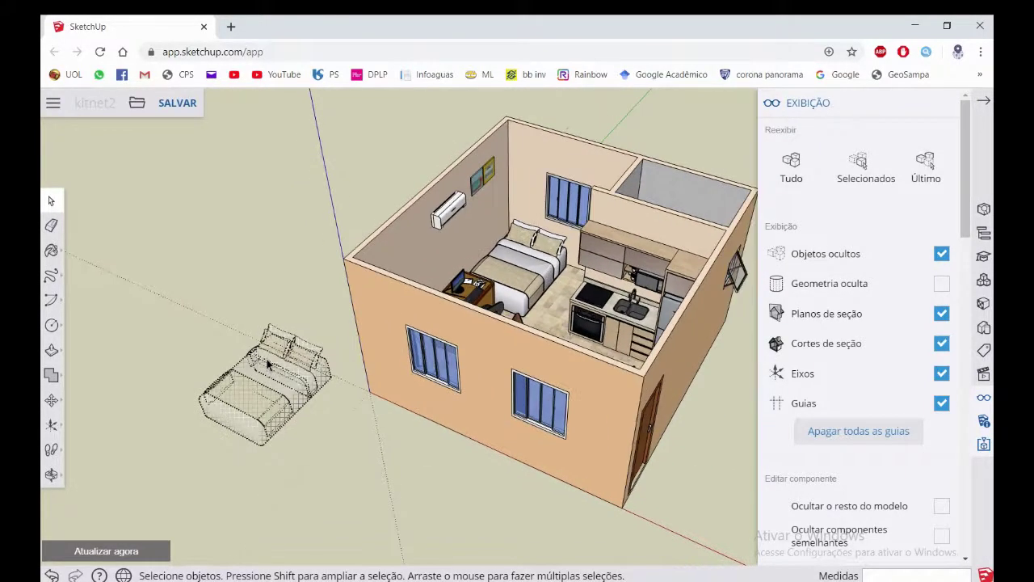
pyautogui.click(941, 283)
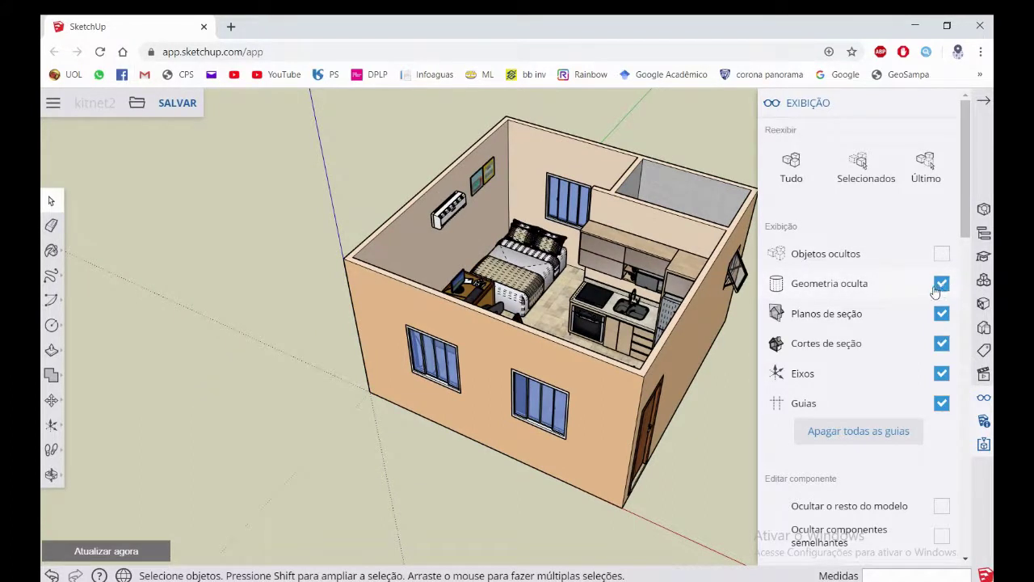
pyautogui.click(935, 289)
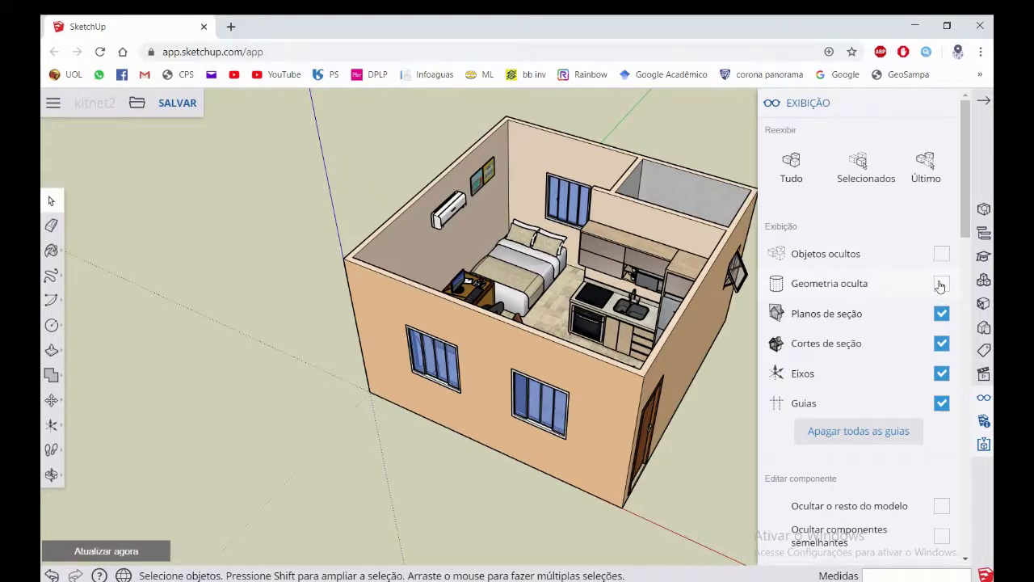
pyautogui.click(941, 286)
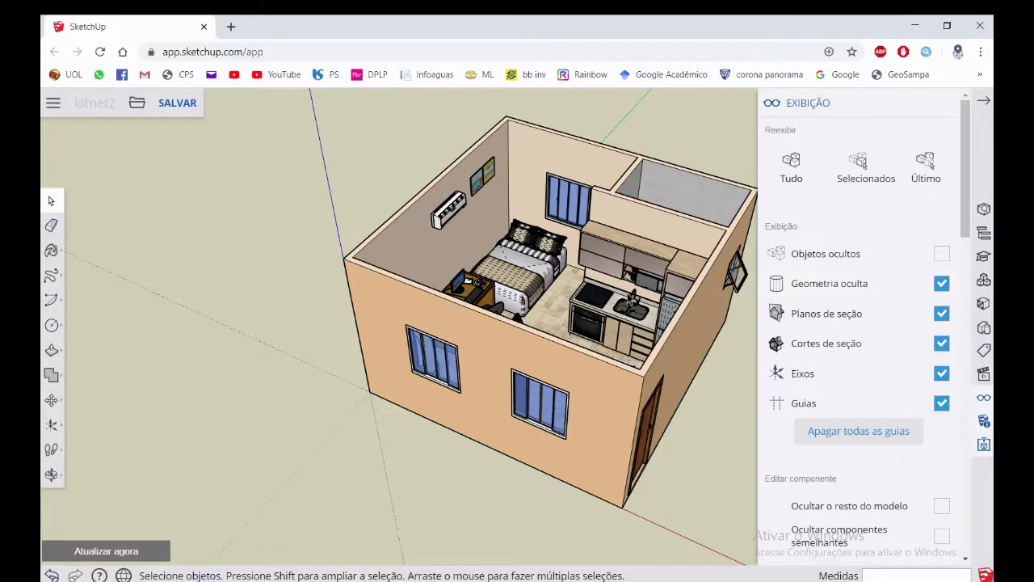
pyautogui.scroll(2, 550, 271)
pyautogui.scroll(2, 550, 271)
pyautogui.scroll(2, 550, 271)
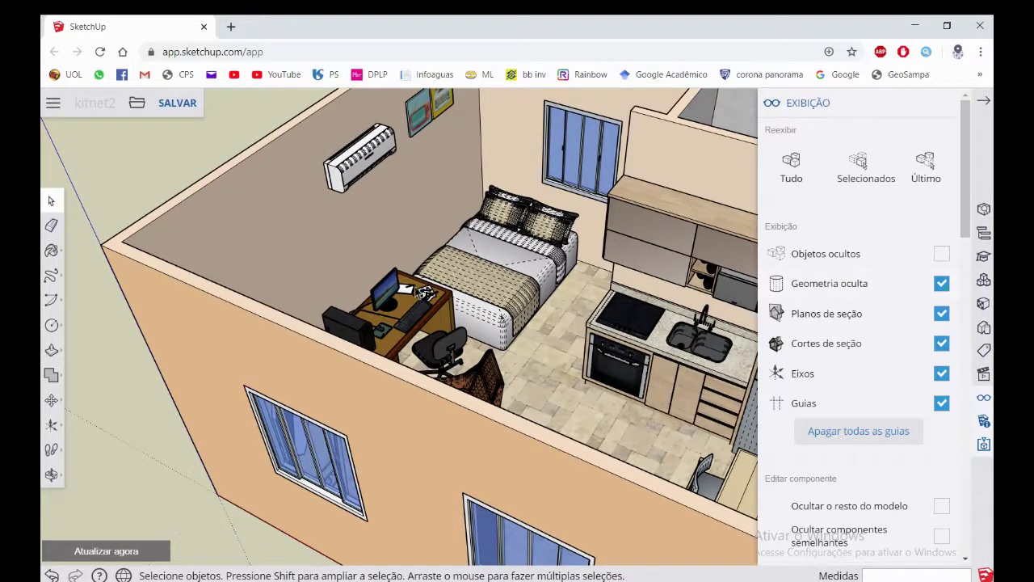
pyautogui.click(939, 286)
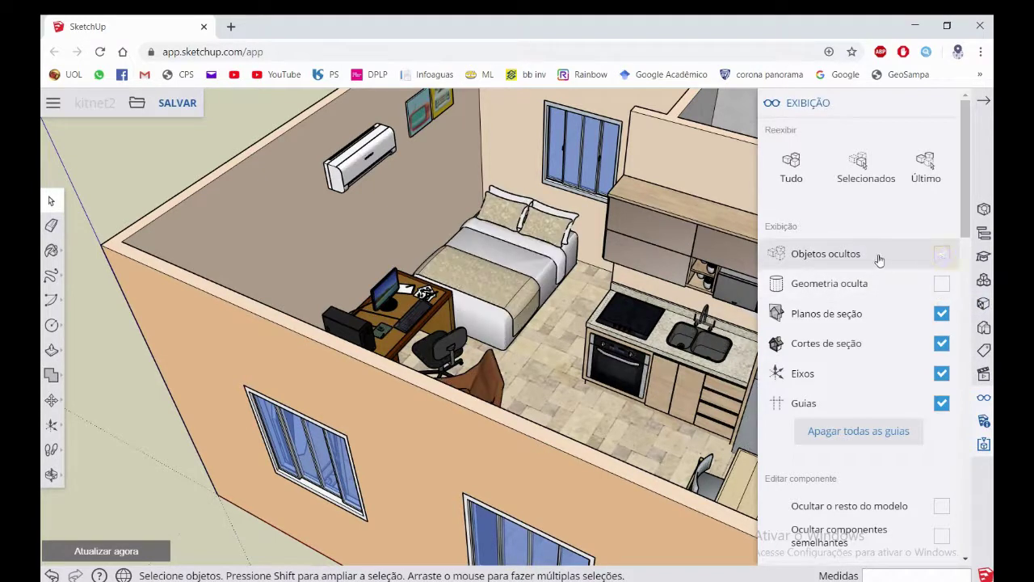
# Unhide the stray sofa group beside the kitnet with Reexibir and delete it
pyautogui.scroll(-7, 824, 277)
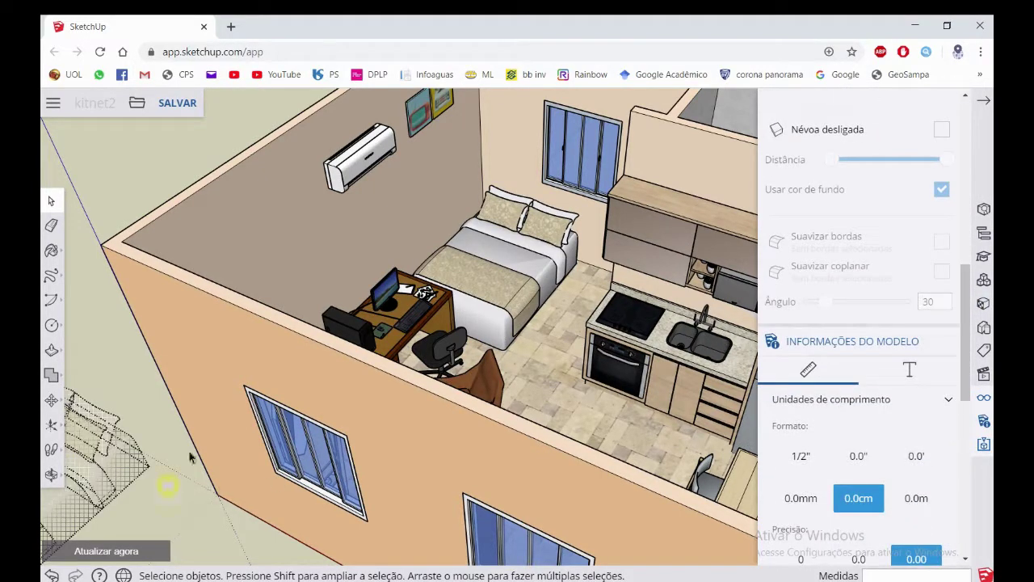
pyautogui.scroll(-2, 234, 399)
pyautogui.scroll(-2, 235, 400)
pyautogui.scroll(-1, 234, 399)
pyautogui.rightClick(152, 423)
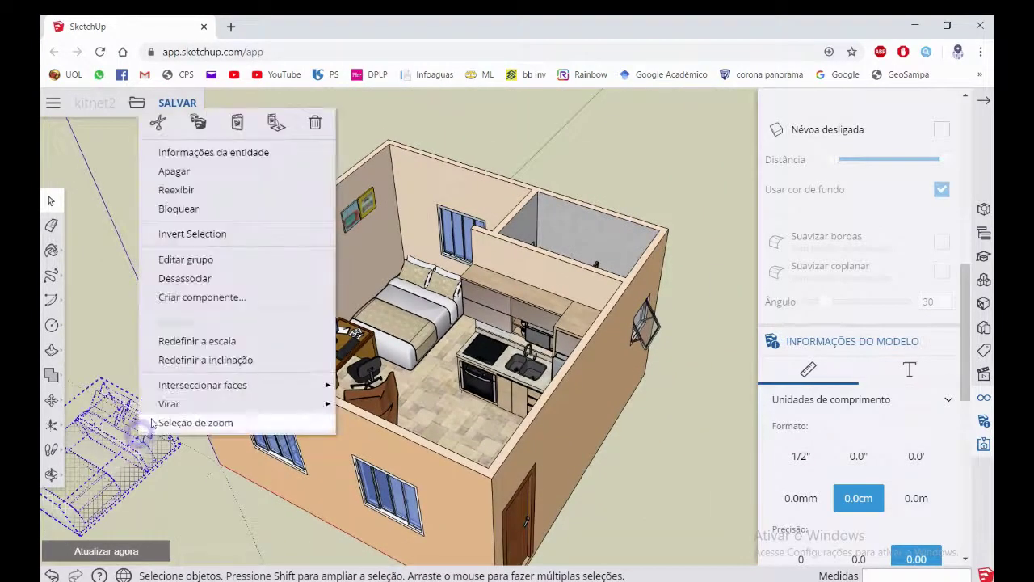
pyautogui.click(197, 192)
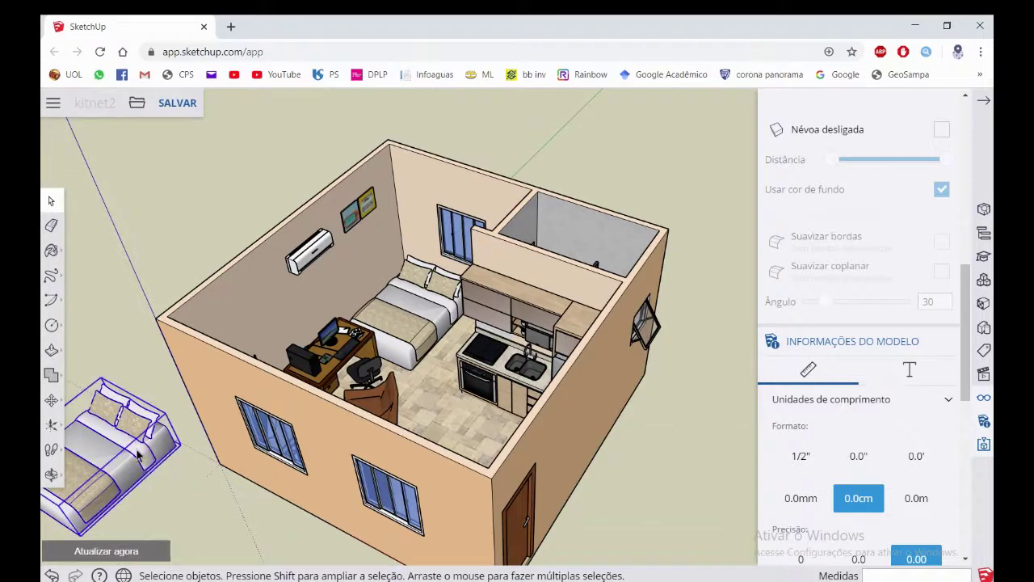
pyautogui.press('Delete')
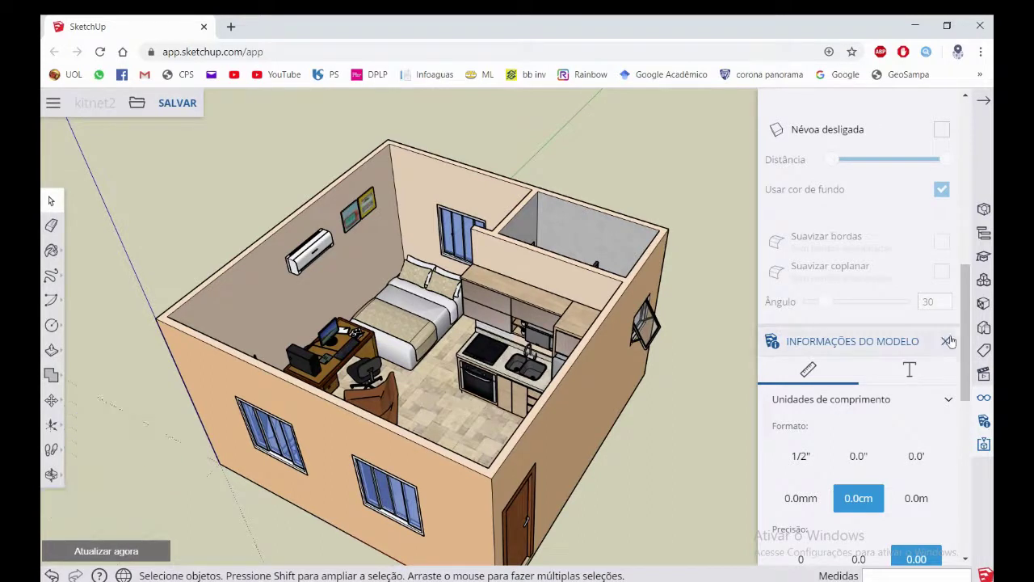
pyautogui.click(945, 343)
# Turn off the Objetos ocultos display so hidden objects are no longer shown
pyautogui.scroll(3, 942, 354)
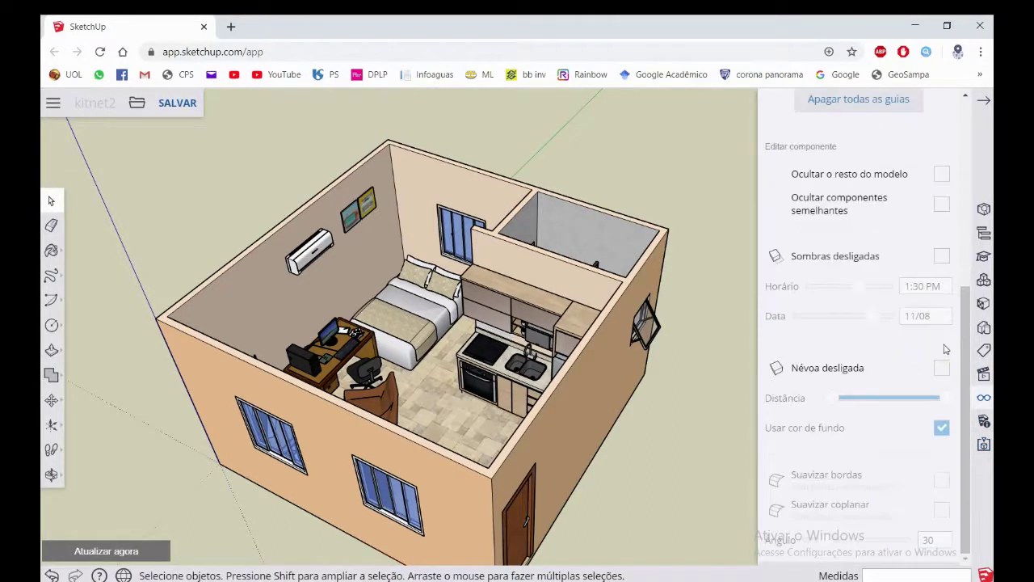
pyautogui.scroll(2, 939, 363)
pyautogui.scroll(-2, 925, 408)
pyautogui.scroll(1, 927, 336)
pyautogui.scroll(2, 921, 327)
pyautogui.scroll(1, 914, 318)
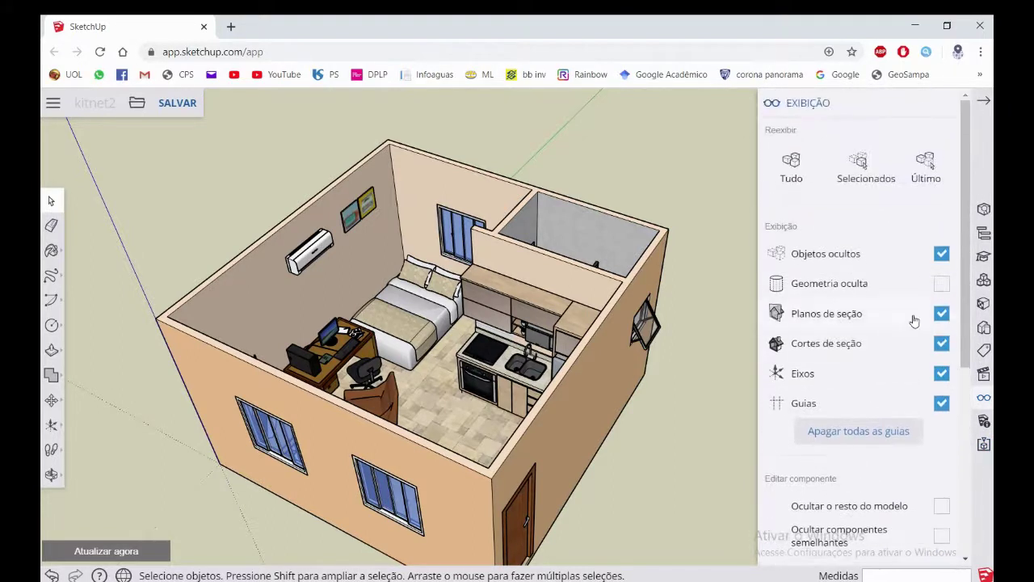
pyautogui.click(943, 254)
pyautogui.click(942, 254)
pyautogui.scroll(-1, 576, 318)
# Select the kitnet house group and lock it with Bloquear
pyautogui.scroll(-1, 573, 322)
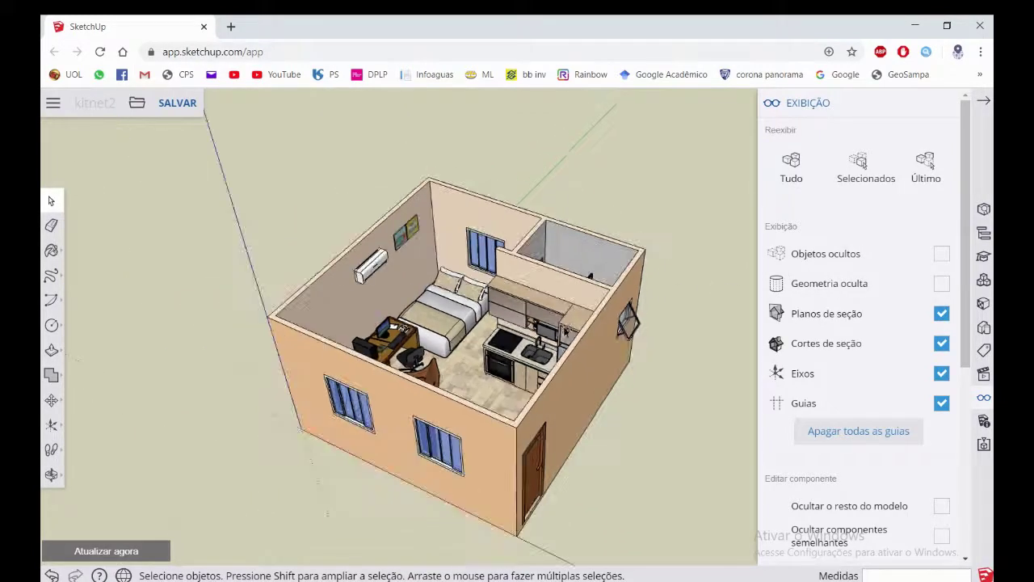
pyautogui.scroll(-1, 573, 323)
pyautogui.click(575, 325)
pyautogui.doubleClick(583, 328)
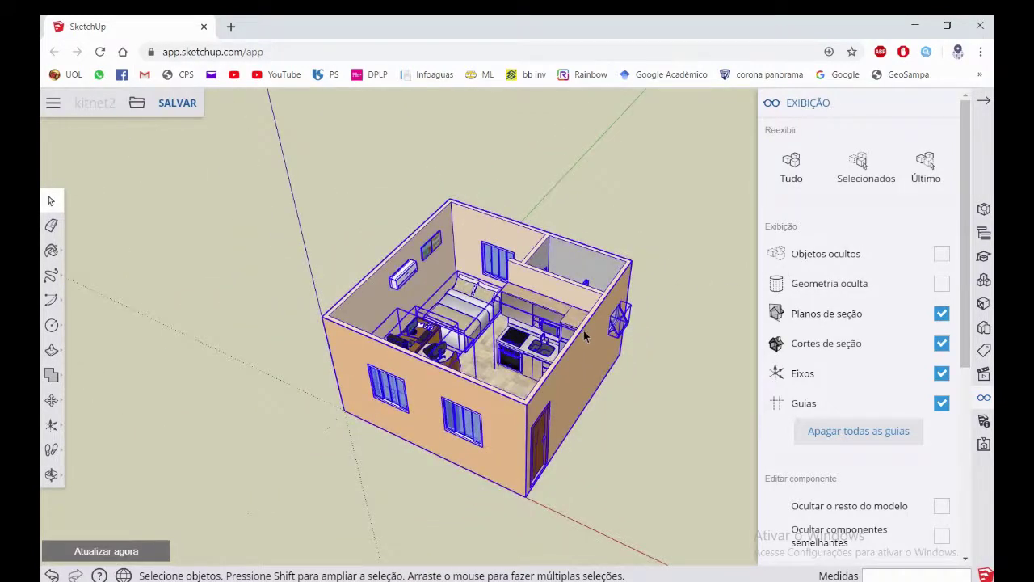
pyautogui.rightClick(585, 336)
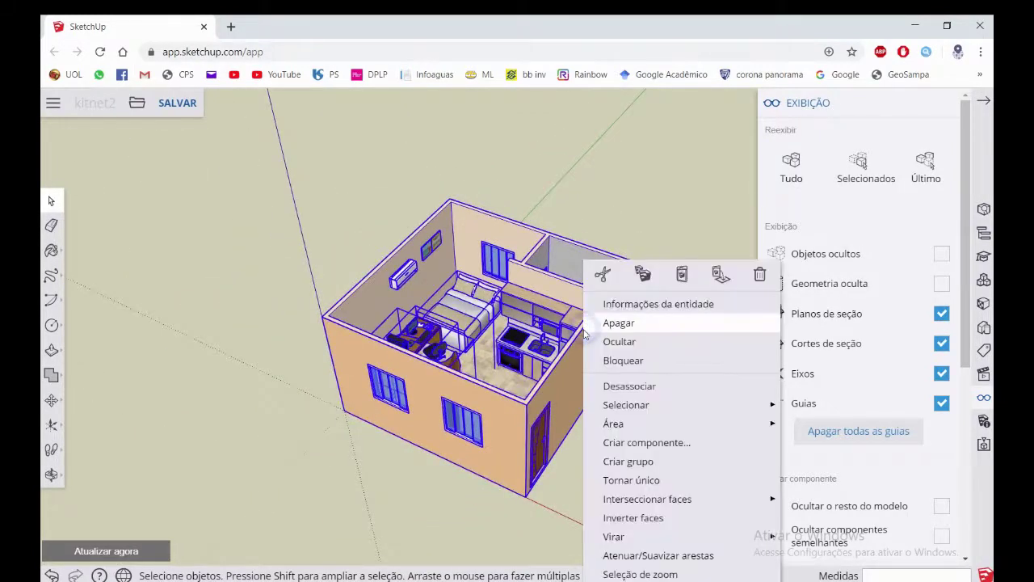
pyautogui.click(633, 364)
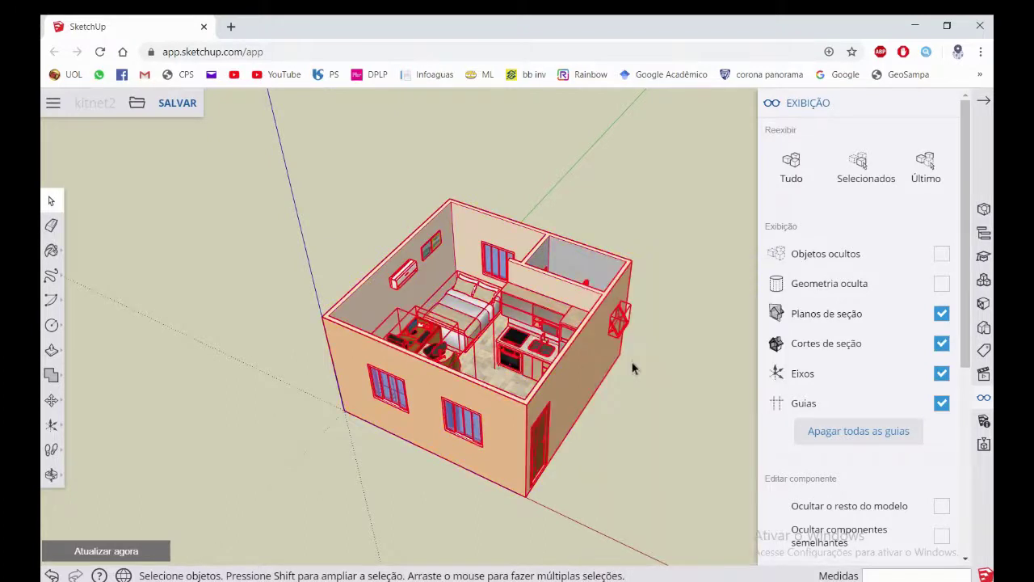
pyautogui.click(674, 300)
# Check that the locked house can't be moved, cancel the Move tool, and orbit the view
pyautogui.click(581, 370)
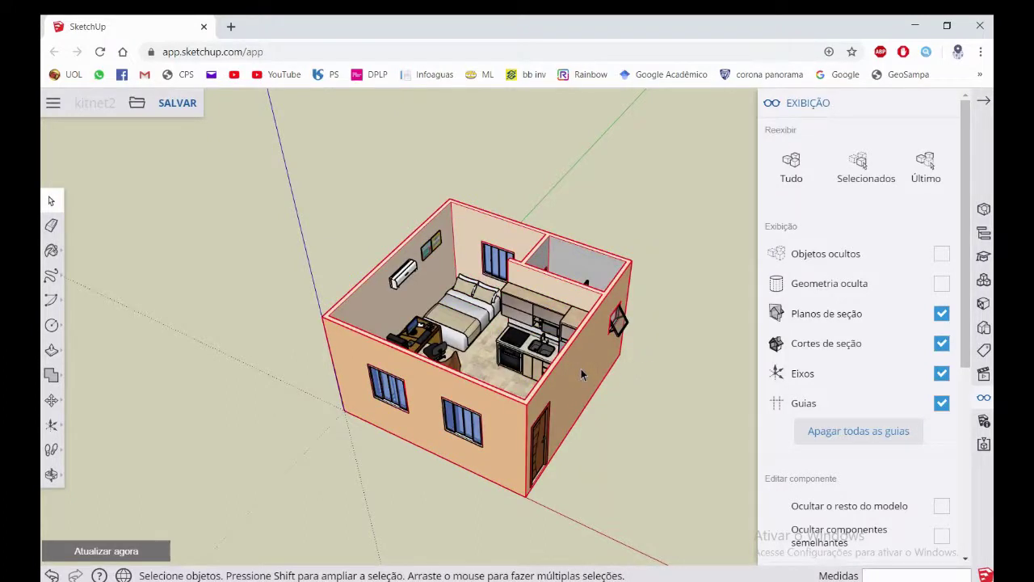
pyautogui.click(52, 400)
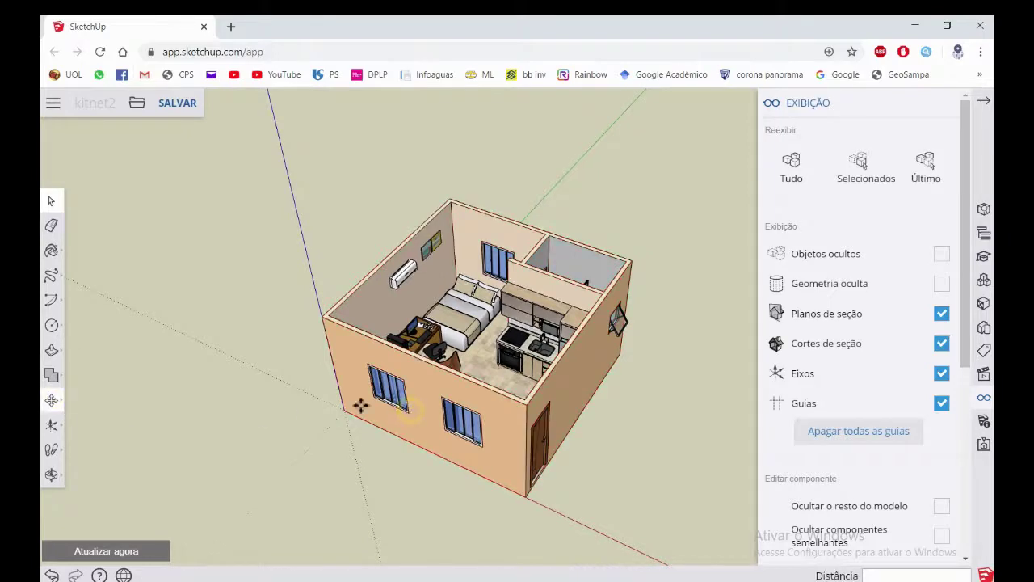
pyautogui.press('space')
pyautogui.scroll(2, 566, 340)
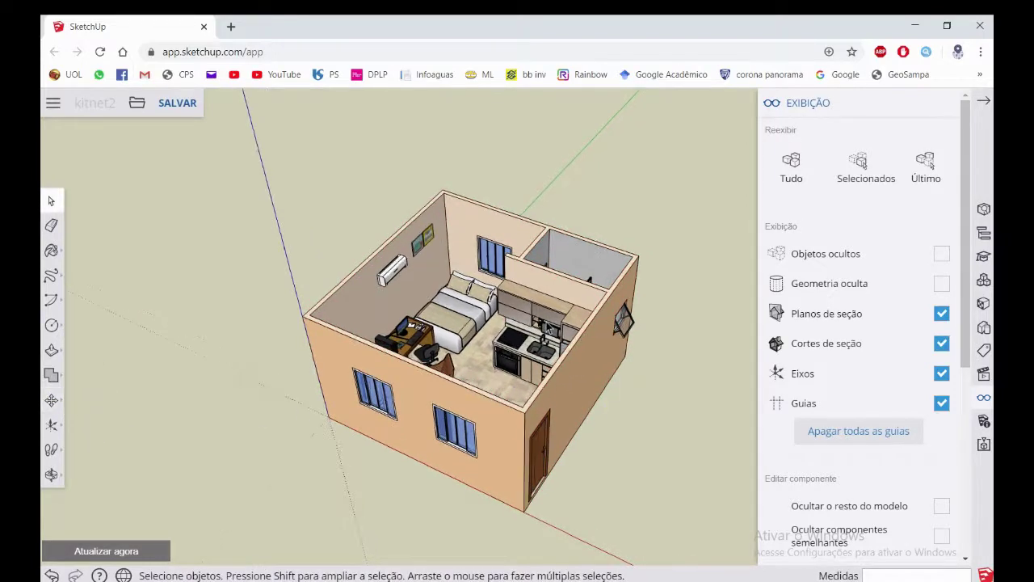
pyautogui.scroll(2, 549, 295)
pyautogui.moveTo(550, 295); pyautogui.dragTo(565, 323, button='middle')
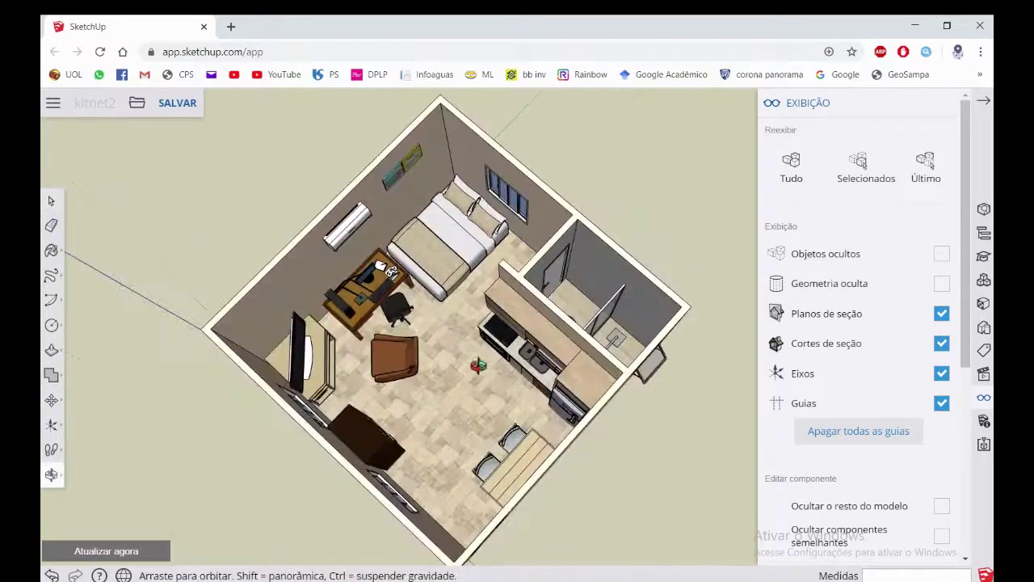
# Uncheck Eixos and Guias in the Exibição panel and check Sombras
pyautogui.click(942, 376)
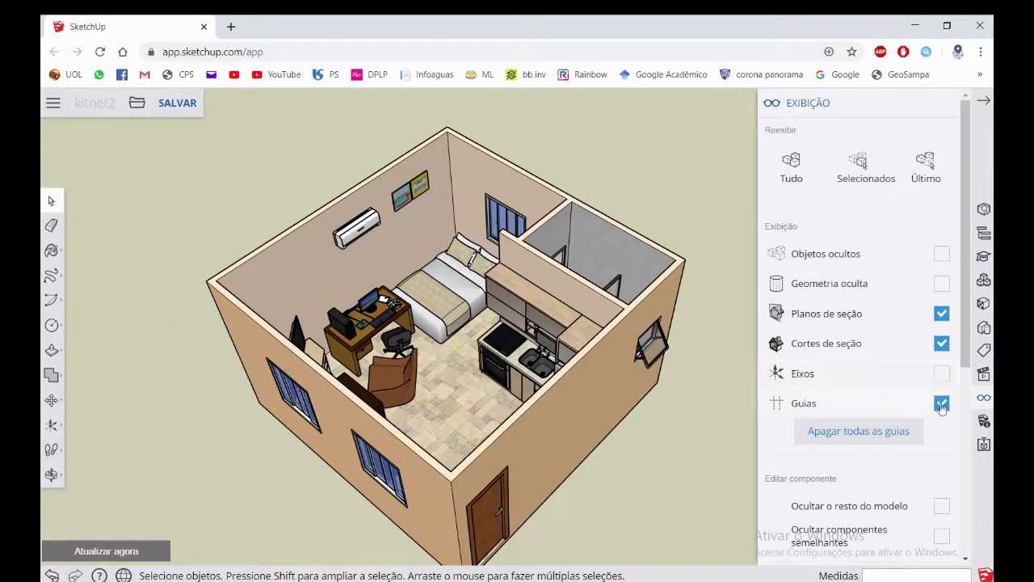
pyautogui.click(941, 404)
pyautogui.scroll(-2, 881, 272)
pyautogui.scroll(2, 882, 272)
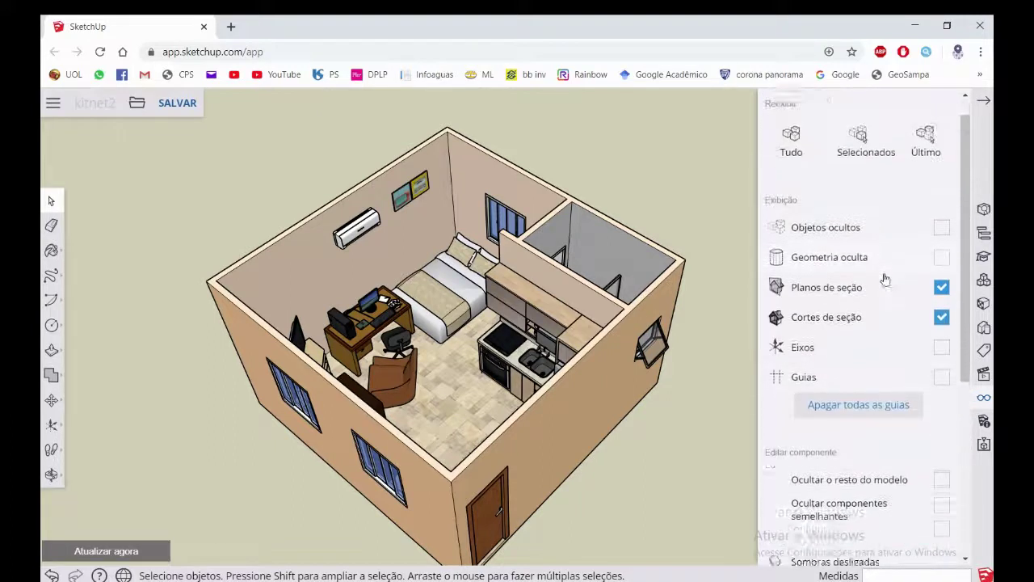
pyautogui.scroll(-3, 856, 299)
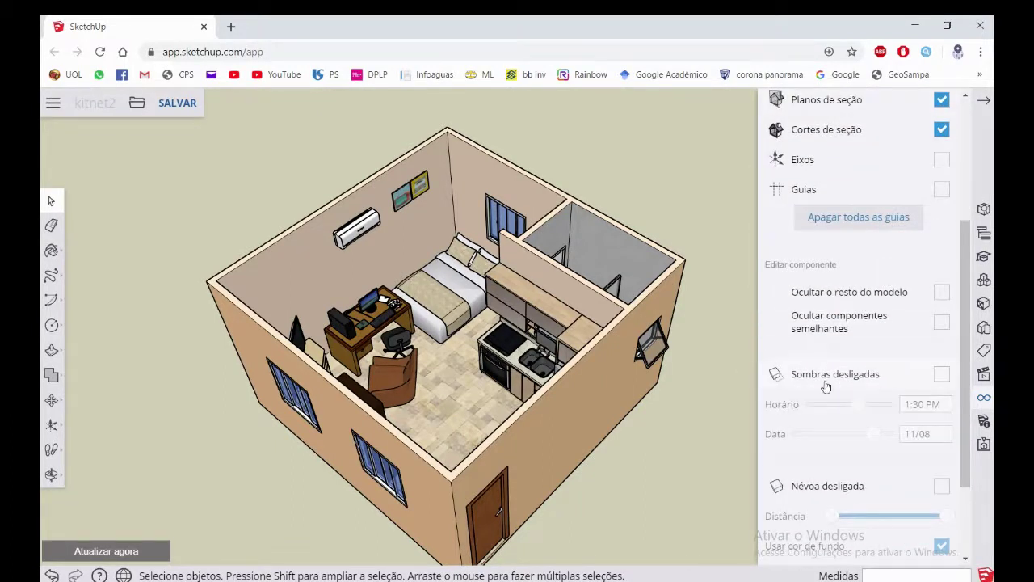
pyautogui.click(937, 385)
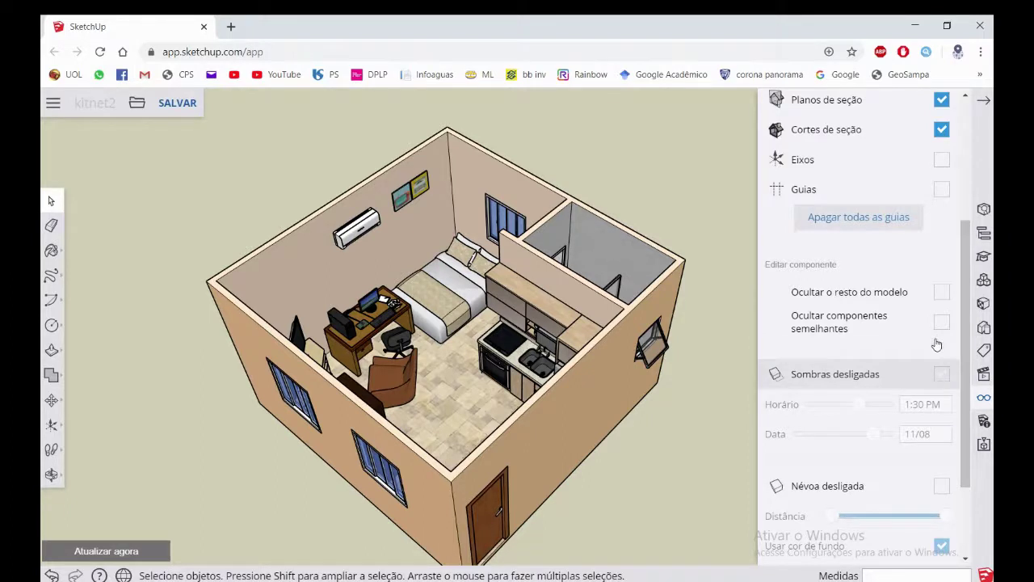
# Set the shadow time to 10:29 AM and the date to 04/09
pyautogui.scroll(-1, 822, 325)
pyautogui.scroll(-2, 821, 326)
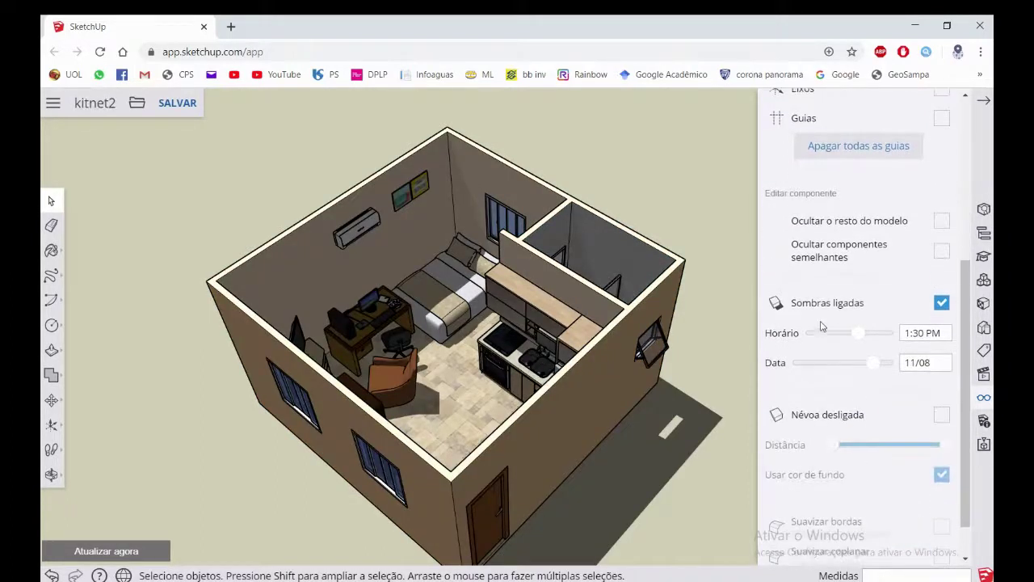
pyautogui.scroll(-1, 633, 290)
pyautogui.scroll(-1, 633, 291)
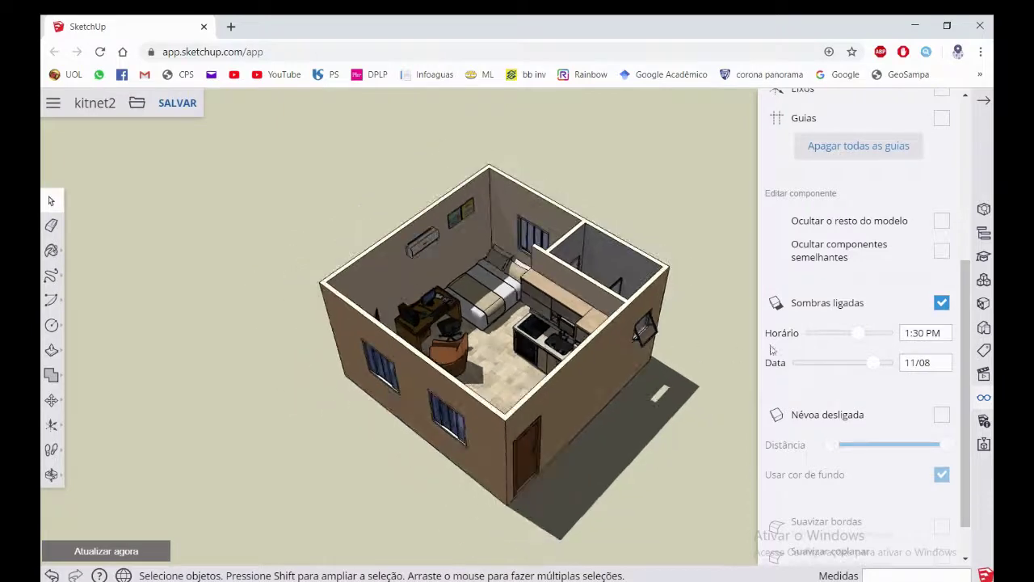
pyautogui.moveTo(854, 336)
pyautogui.mouseDown()
pyautogui.moveTo(815, 339)
pyautogui.moveTo(867, 334)
pyautogui.moveTo(840, 340)
pyautogui.moveTo(837, 374)
pyautogui.moveTo(813, 374)
pyautogui.moveTo(859, 363)
pyautogui.moveTo(811, 373)
pyautogui.moveTo(783, 365)
pyautogui.moveTo(873, 367)
pyautogui.moveTo(823, 373)
pyautogui.mouseUp()
pyautogui.moveTo(837, 339)
pyautogui.mouseDown()
pyautogui.moveTo(870, 338)
pyautogui.moveTo(844, 338)
pyautogui.mouseUp()
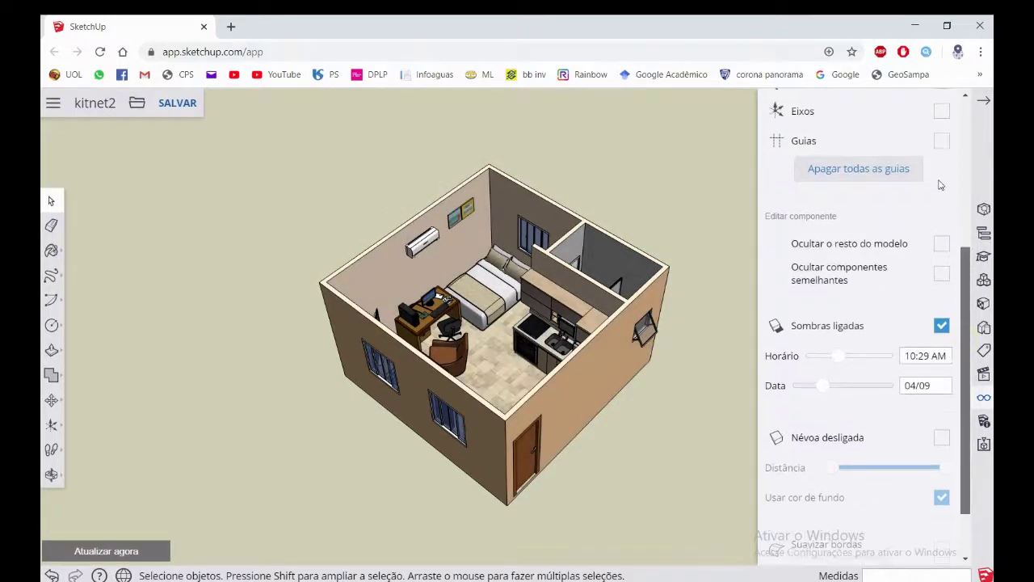
pyautogui.moveTo(963, 344)
pyautogui.mouseDown()
pyautogui.moveTo(972, 265)
pyautogui.moveTo(944, 349)
pyautogui.mouseUp()
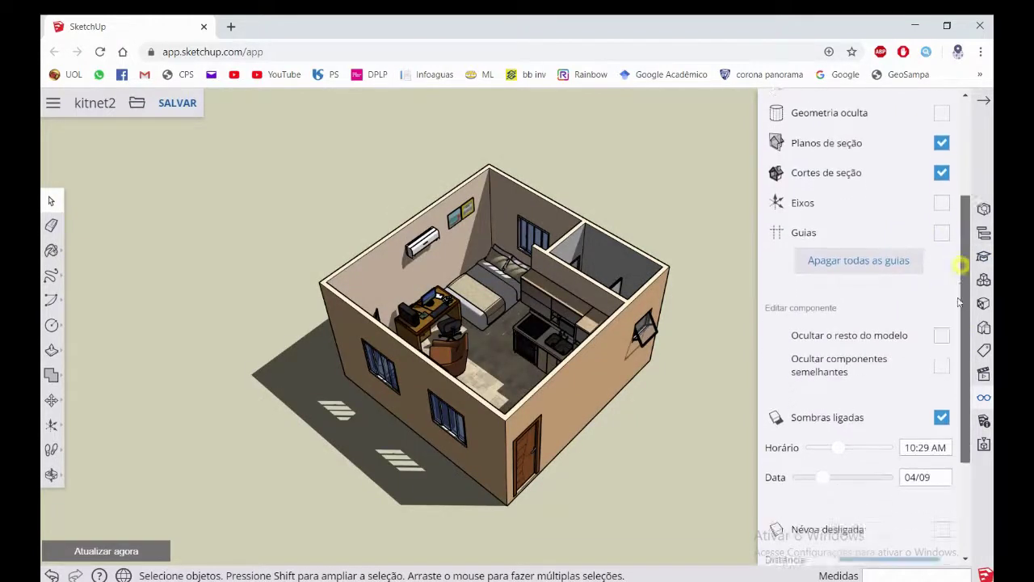
# Switch Sombras ligadas off so the studio no longer casts a shadow
pyautogui.scroll(3, 919, 214)
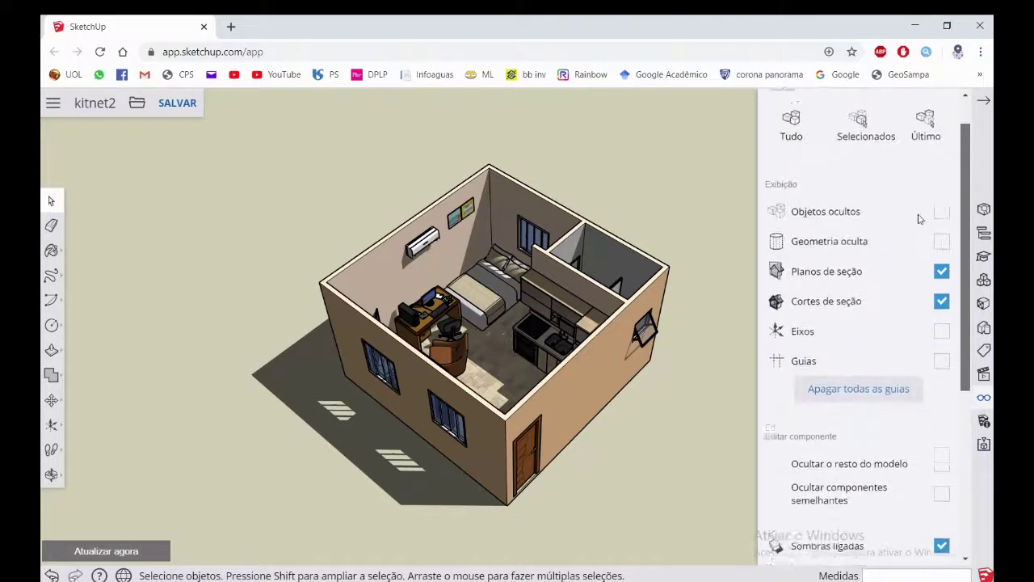
pyautogui.scroll(-2, 931, 343)
pyautogui.scroll(-2, 931, 344)
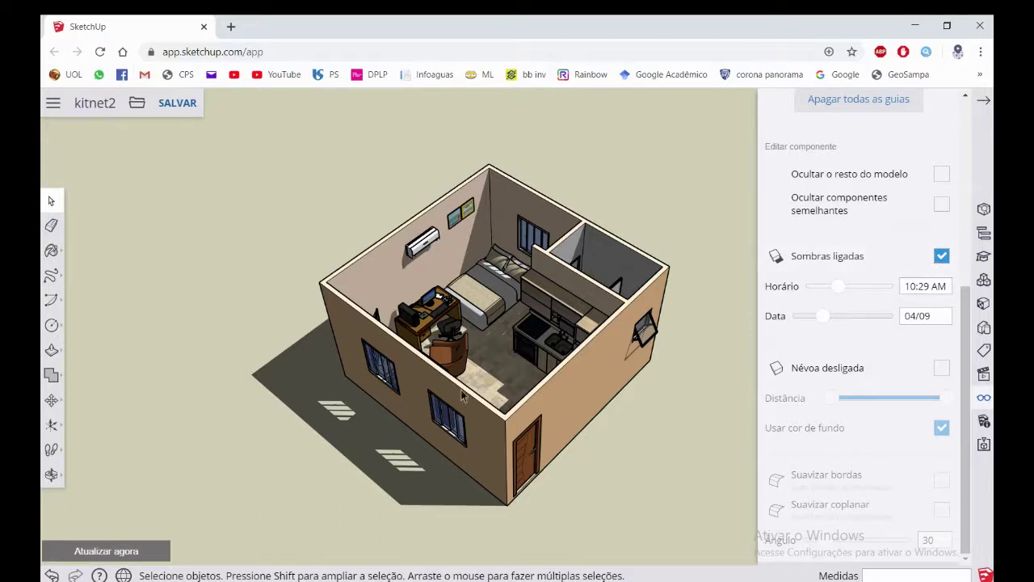
pyautogui.click(941, 257)
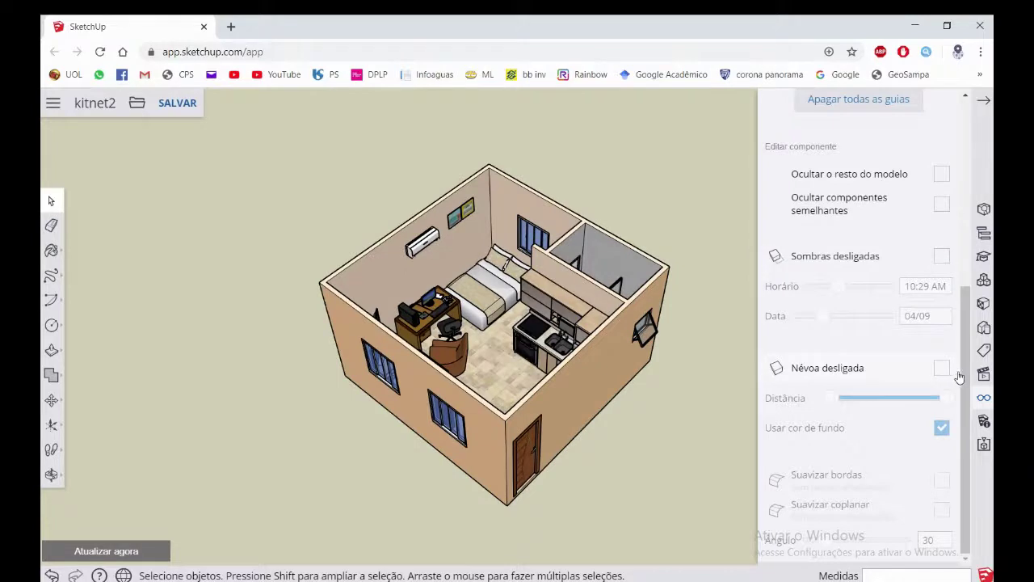
pyautogui.moveTo(962, 377); pyautogui.dragTo(926, 167)
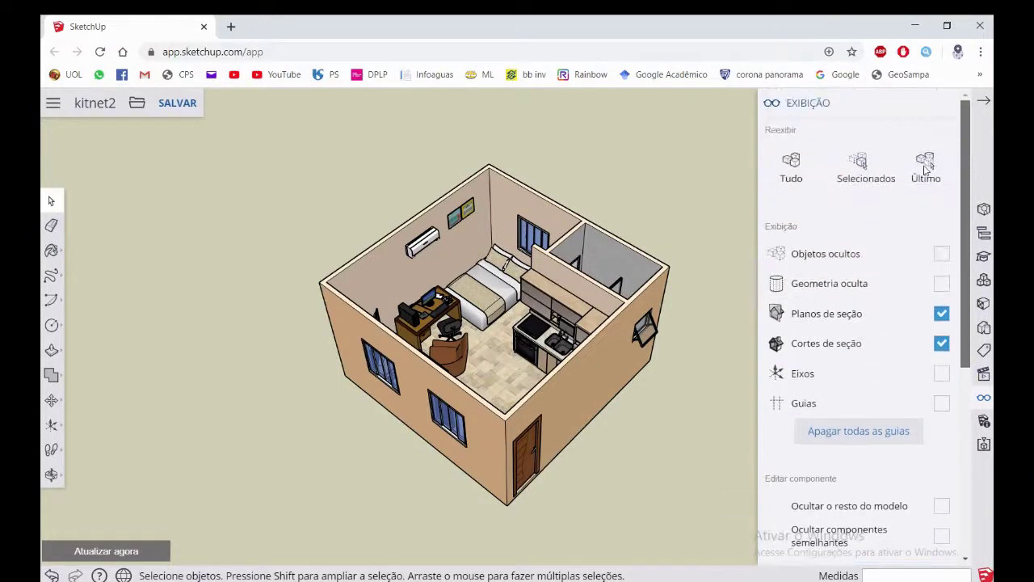
# Return to the isometric view, tilt down into the furnished rooms, and collapse Exibição
pyautogui.click(984, 374)
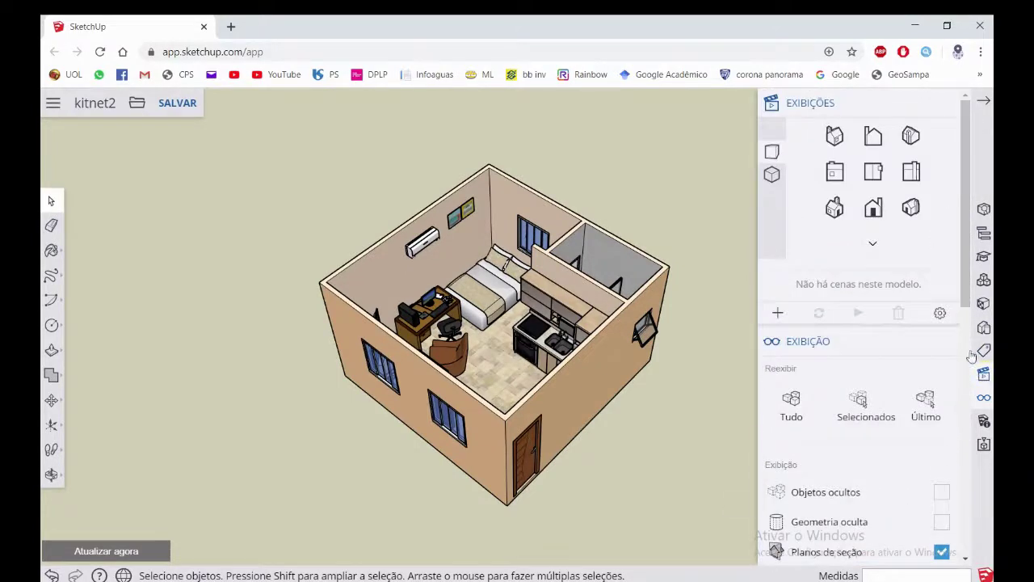
pyautogui.click(834, 139)
pyautogui.click(864, 144)
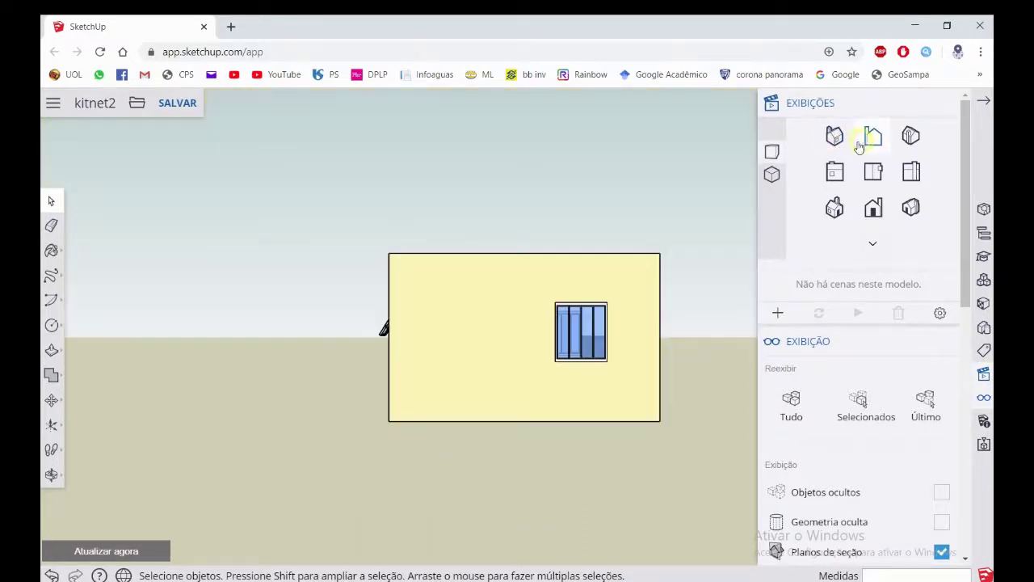
pyautogui.click(836, 141)
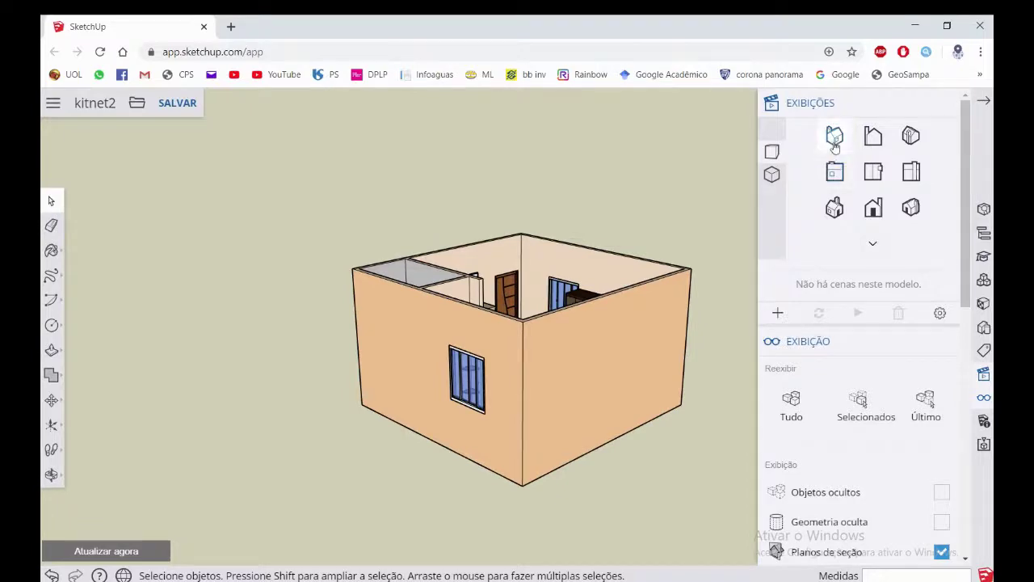
pyautogui.moveTo(522, 412); pyautogui.dragTo(522, 492, button='middle')
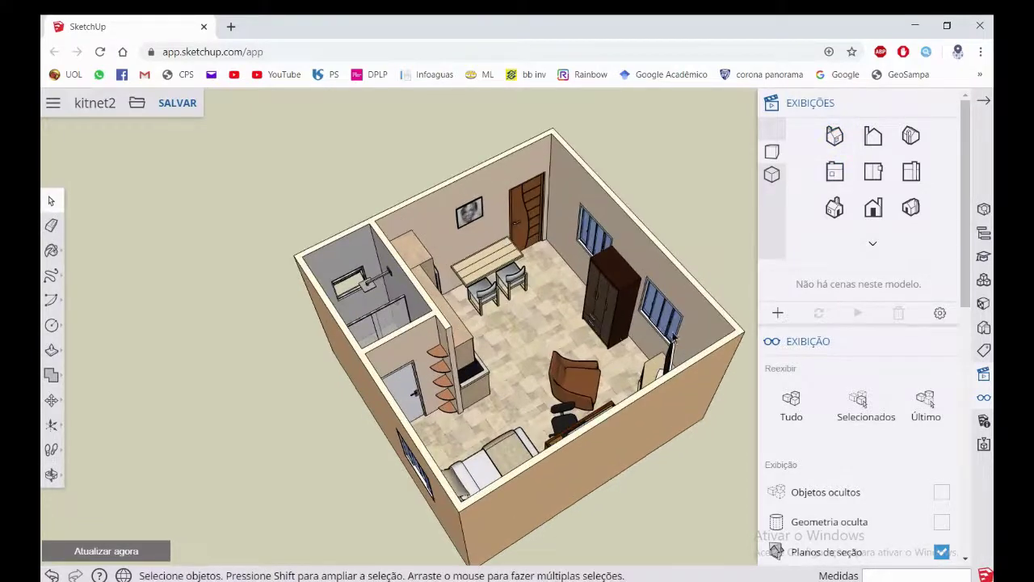
pyautogui.moveTo(965, 271); pyautogui.dragTo(963, 330)
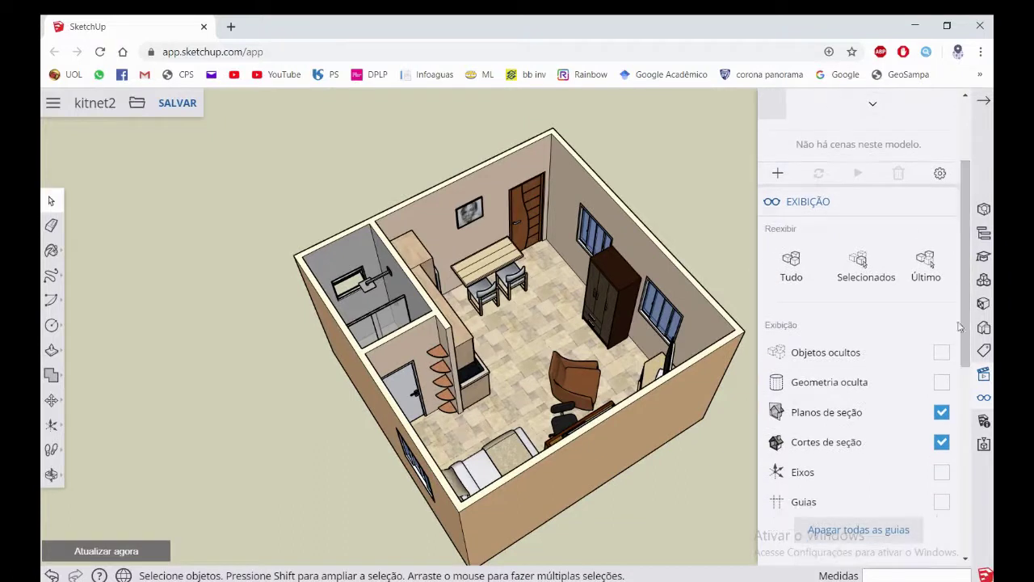
pyautogui.click(945, 203)
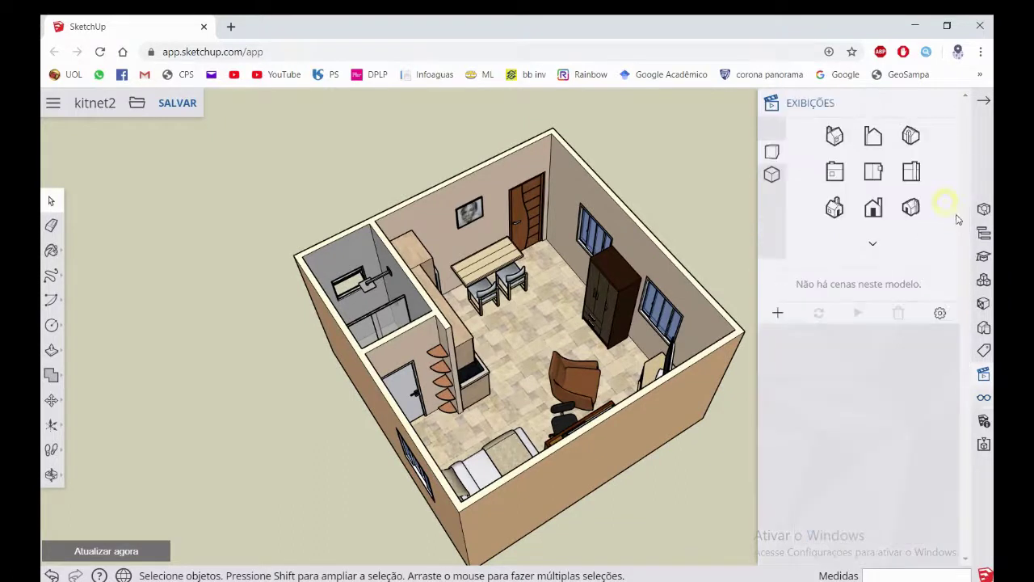
pyautogui.moveTo(527, 370)
pyautogui.mouseDown(button='middle')
pyautogui.moveTo(551, 261)
pyautogui.moveTo(508, 407)
pyautogui.moveTo(224, 383)
pyautogui.moveTo(435, 369)
pyautogui.moveTo(380, 367)
pyautogui.mouseUp(button='middle')
# Add scene Cena1 from the angled overview, choosing 'Não fazer nada' for unsaved style changes
pyautogui.click(777, 312)
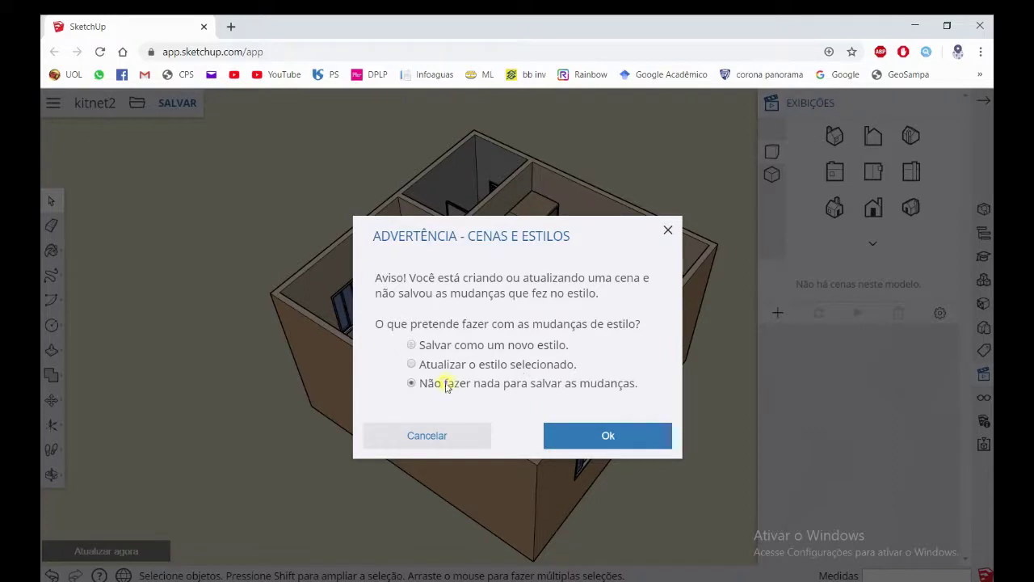
pyautogui.click(607, 435)
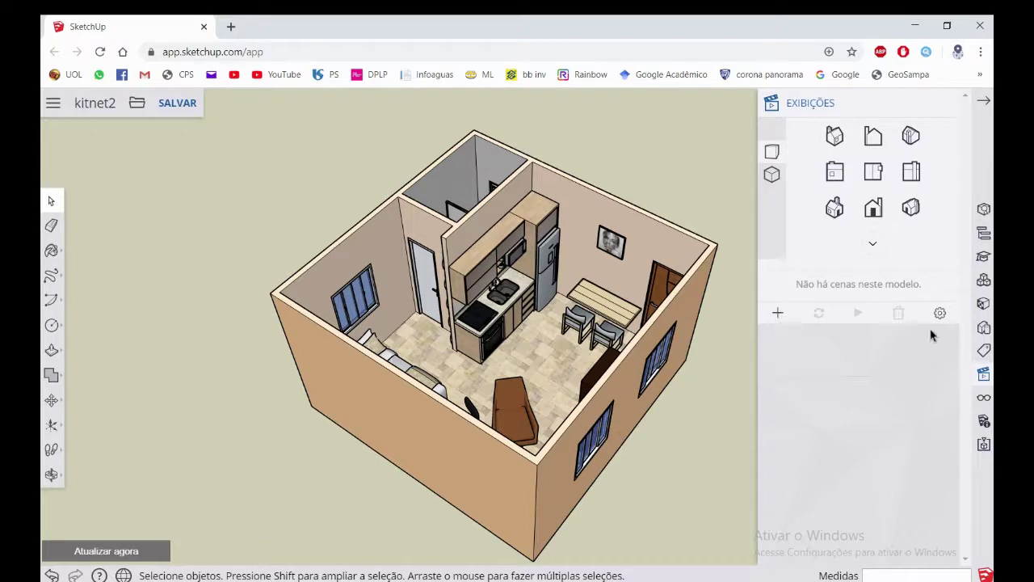
pyautogui.click(369, 51)
pyautogui.click(778, 312)
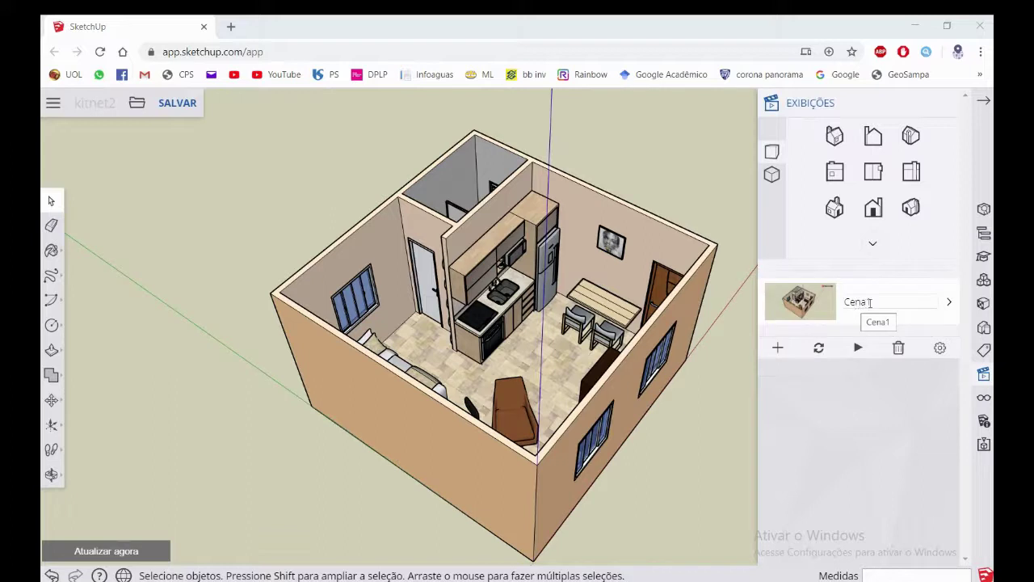
# Give scene Cena1 the description 'Visão geral.'
pyautogui.click(949, 304)
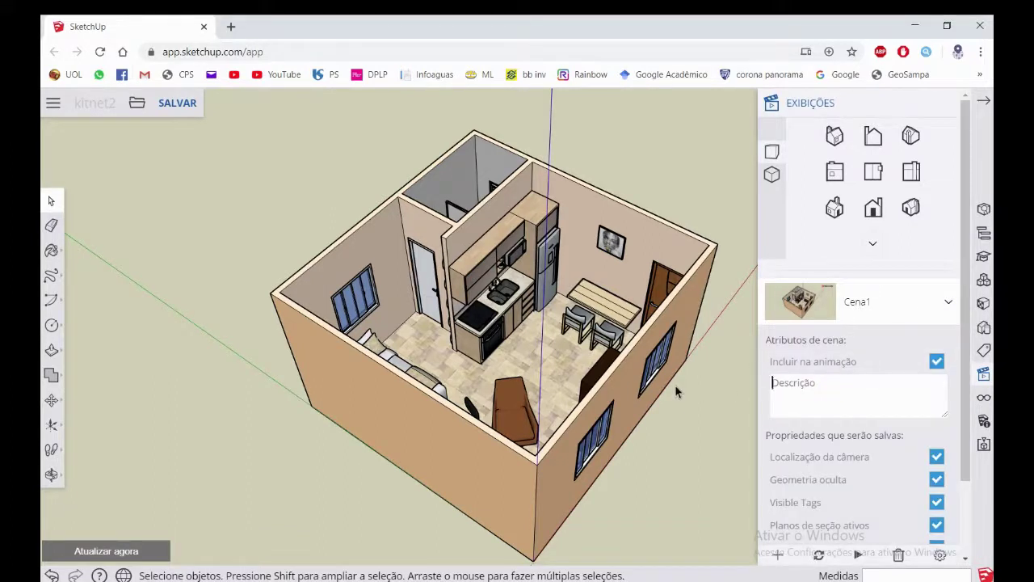
pyautogui.write('Visa')
pyautogui.scroll(-1, 828, 400)
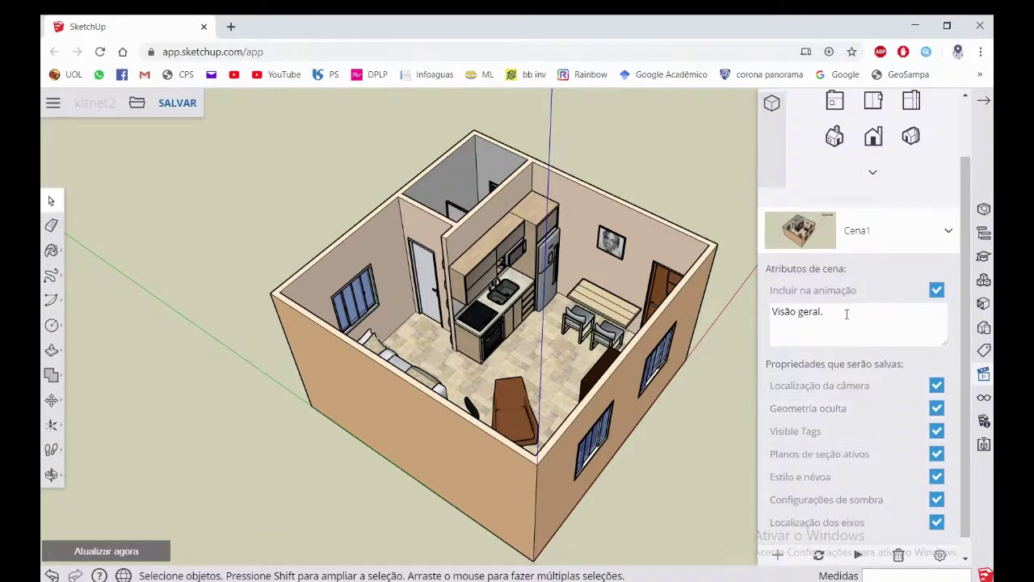
# Stop Cena1 saving shadow settings, style and fog, axes location and hidden geometry
pyautogui.click(937, 501)
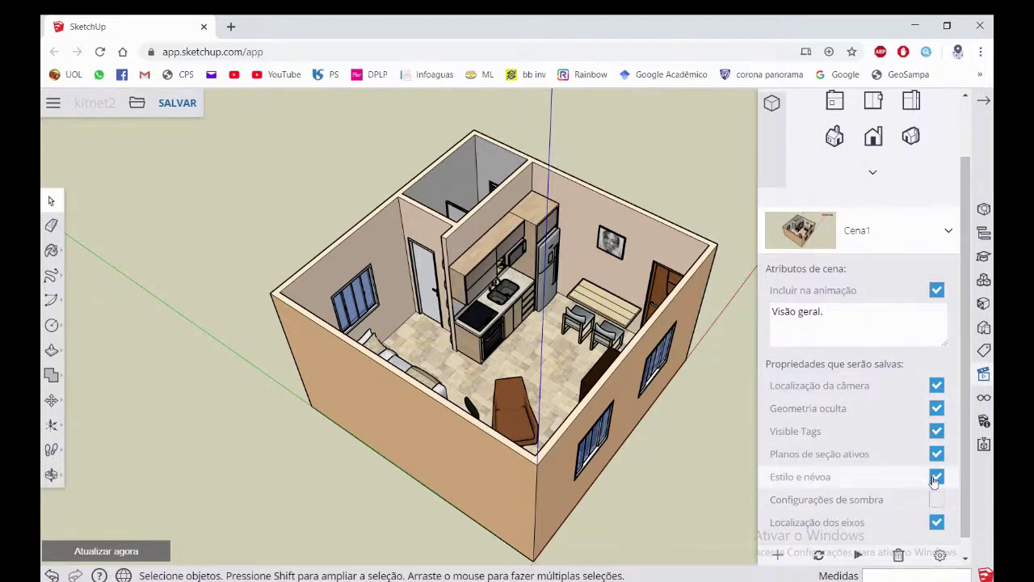
pyautogui.click(934, 479)
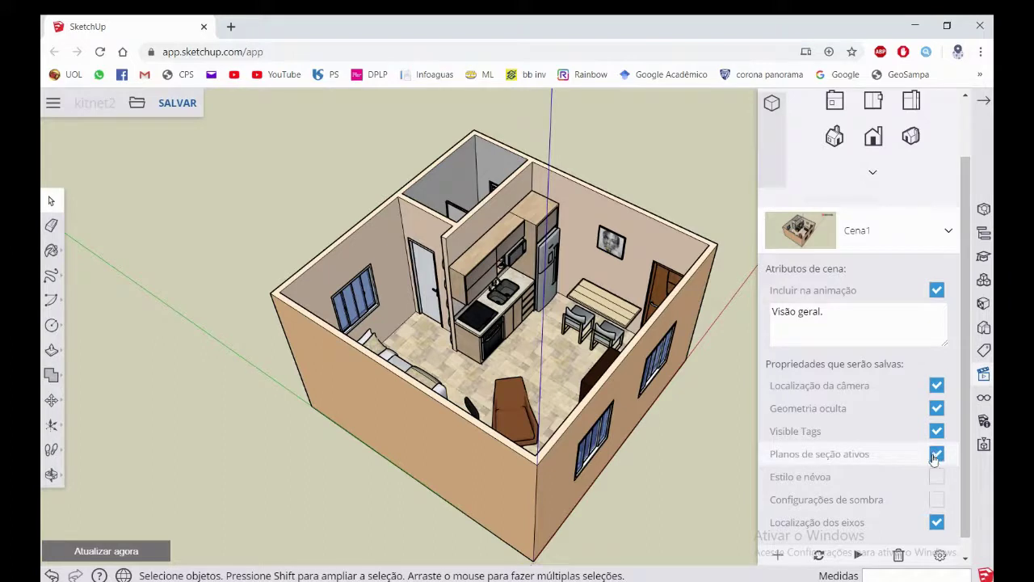
pyautogui.scroll(-1, 934, 457)
pyautogui.click(937, 504)
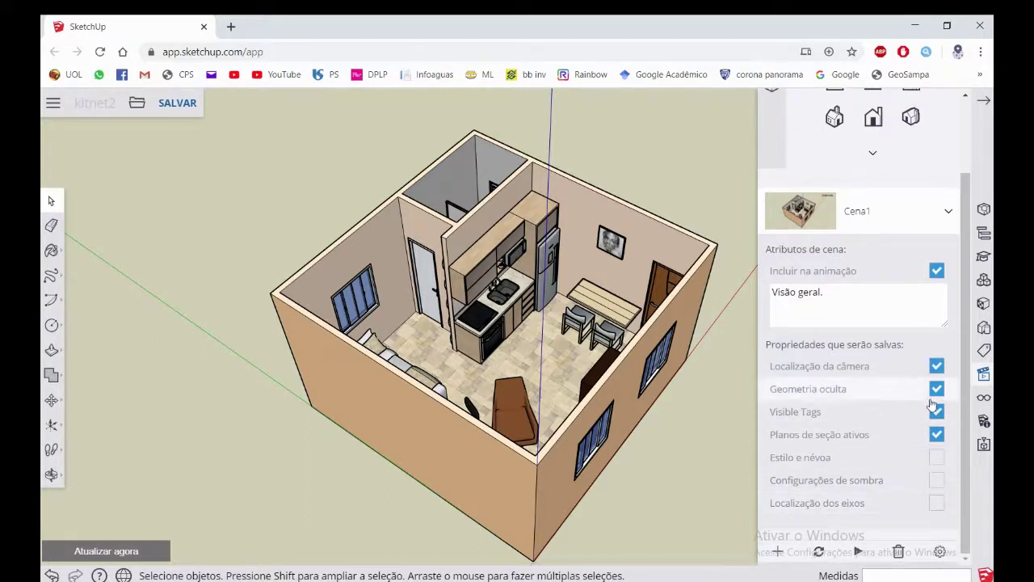
pyautogui.scroll(1, 931, 402)
pyautogui.scroll(-1, 931, 396)
pyautogui.click(935, 387)
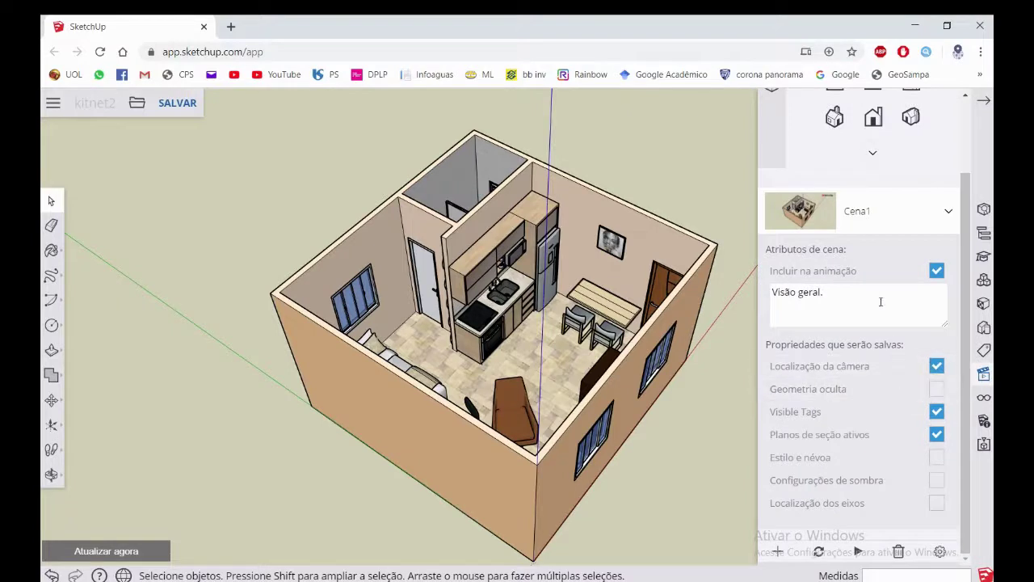
# Collapse the Cena1 details and orbit in close over the kitchen and bed
pyautogui.click(946, 212)
pyautogui.click(945, 304)
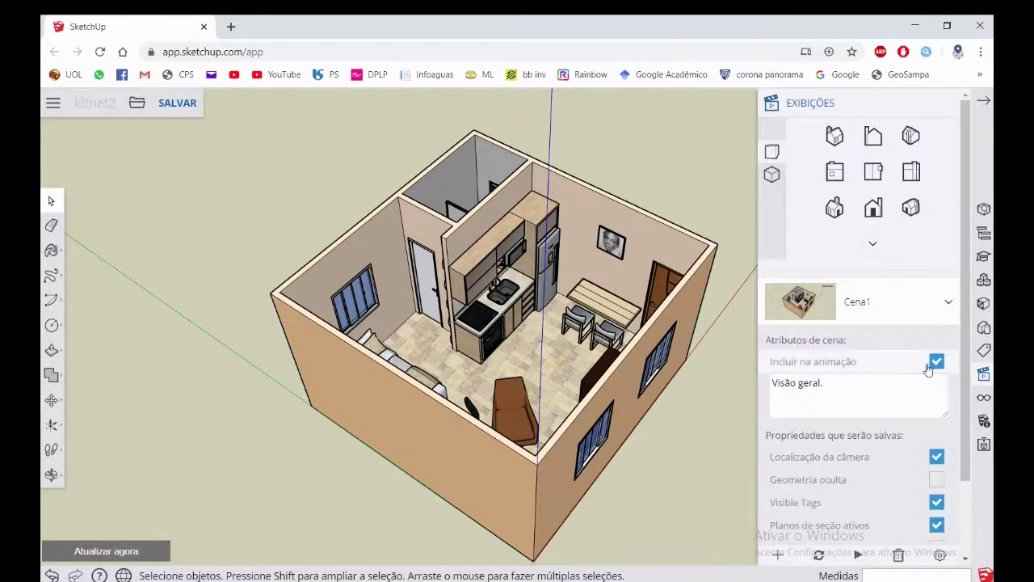
pyautogui.scroll(-1, 935, 362)
pyautogui.click(946, 212)
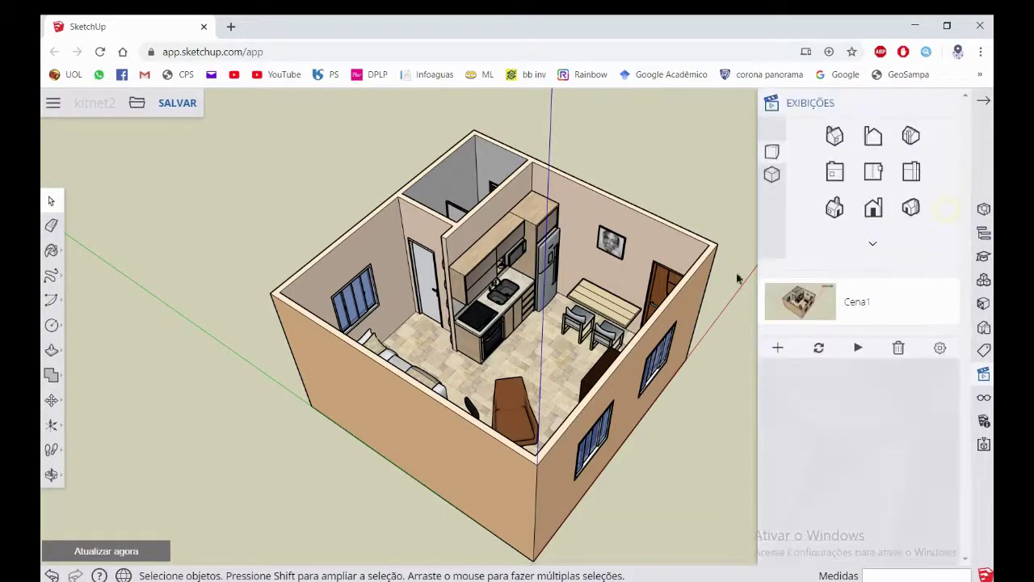
pyautogui.scroll(3, 509, 256)
pyautogui.scroll(3, 483, 300)
pyautogui.moveTo(483, 299)
pyautogui.mouseDown(button='middle')
pyautogui.moveTo(382, 356)
pyautogui.moveTo(396, 363)
pyautogui.moveTo(448, 312)
pyautogui.mouseUp(button='middle')
pyautogui.scroll(3, 397, 364)
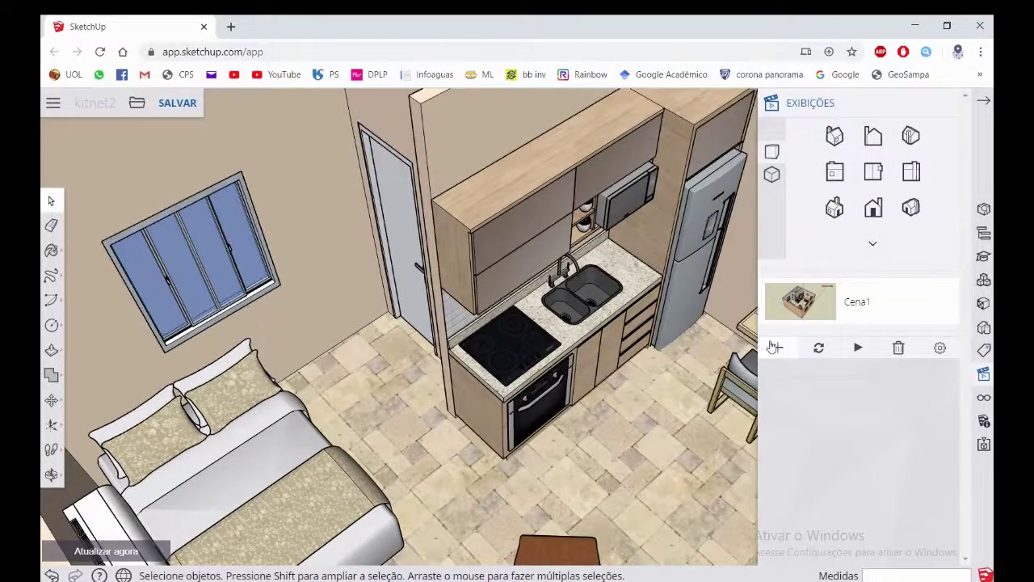
# Add scene Cena2 from the kitchen close-up with the description 'dentro do apto'
pyautogui.click(819, 347)
pyautogui.click(777, 348)
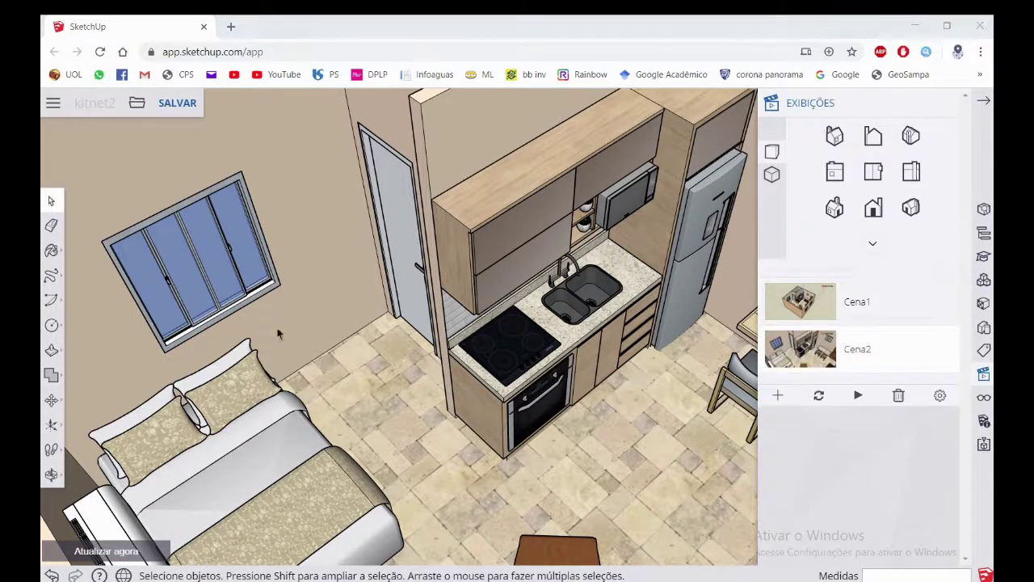
pyautogui.click(948, 355)
pyautogui.click(839, 430)
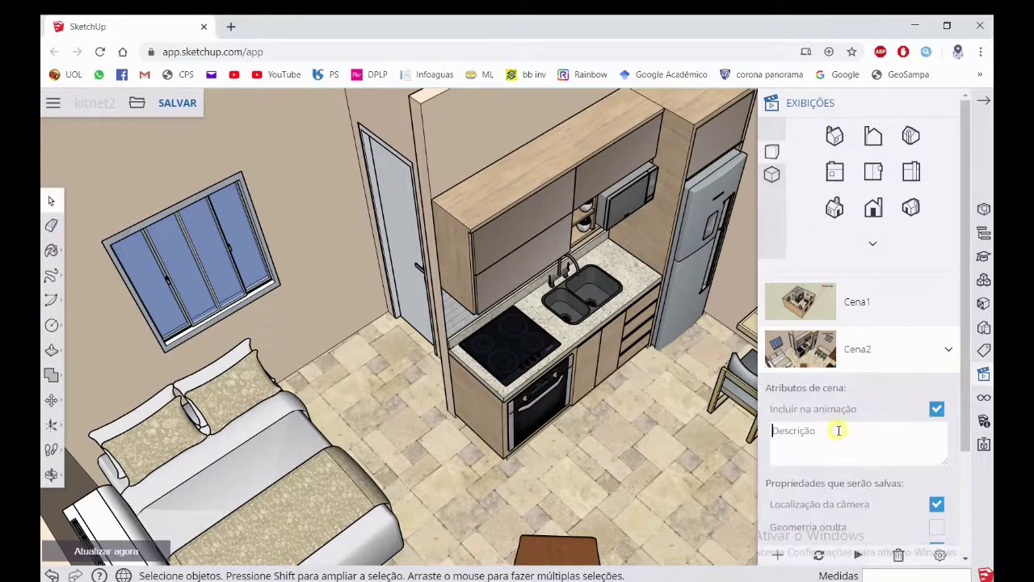
pyautogui.write('dentro do apto')
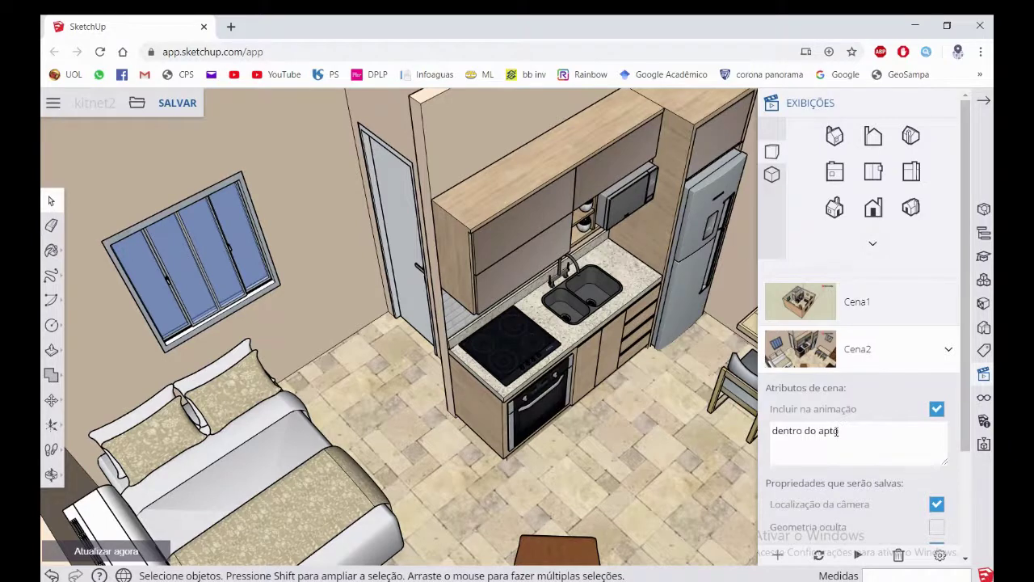
pyautogui.scroll(-3, 857, 430)
pyautogui.scroll(3, 897, 380)
pyautogui.click(948, 351)
# Orbit the view toward the dining table
pyautogui.scroll(-2, 531, 341)
pyautogui.scroll(-3, 525, 342)
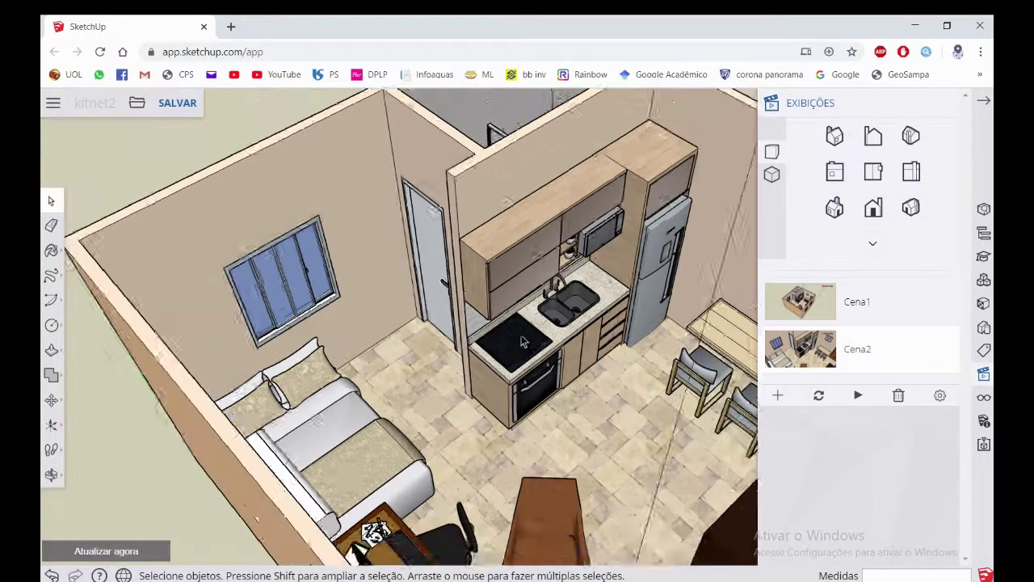
pyautogui.scroll(-2, 522, 342)
pyautogui.moveTo(523, 343)
pyautogui.mouseDown(button='middle')
pyautogui.moveTo(493, 267)
pyautogui.moveTo(681, 252)
pyautogui.moveTo(677, 152)
pyautogui.moveTo(737, 210)
pyautogui.mouseUp(button='middle')
pyautogui.scroll(3, 681, 252)
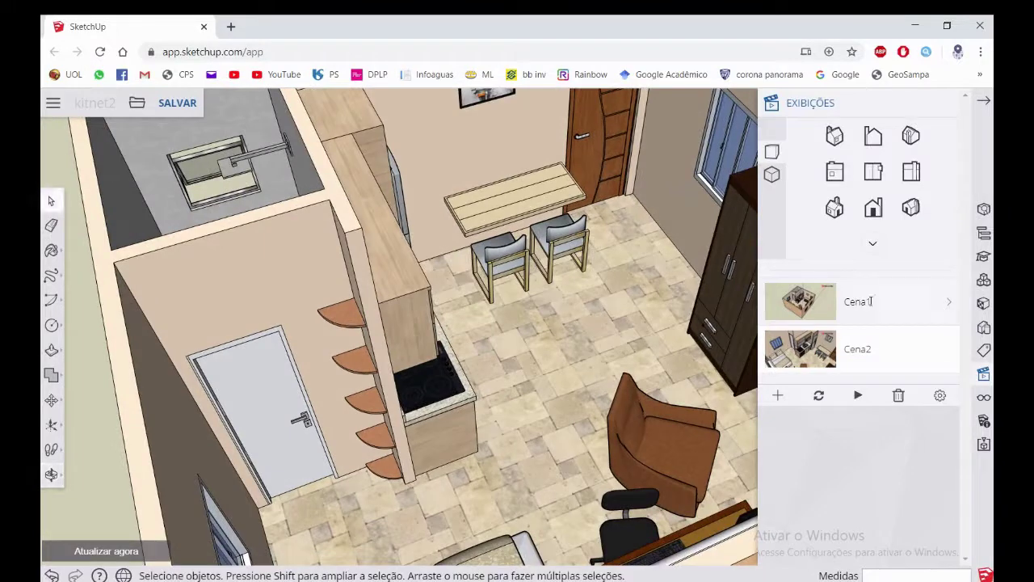
# Add the dining-area view as Cena3 and play the scene animation, then stop it
pyautogui.click(775, 394)
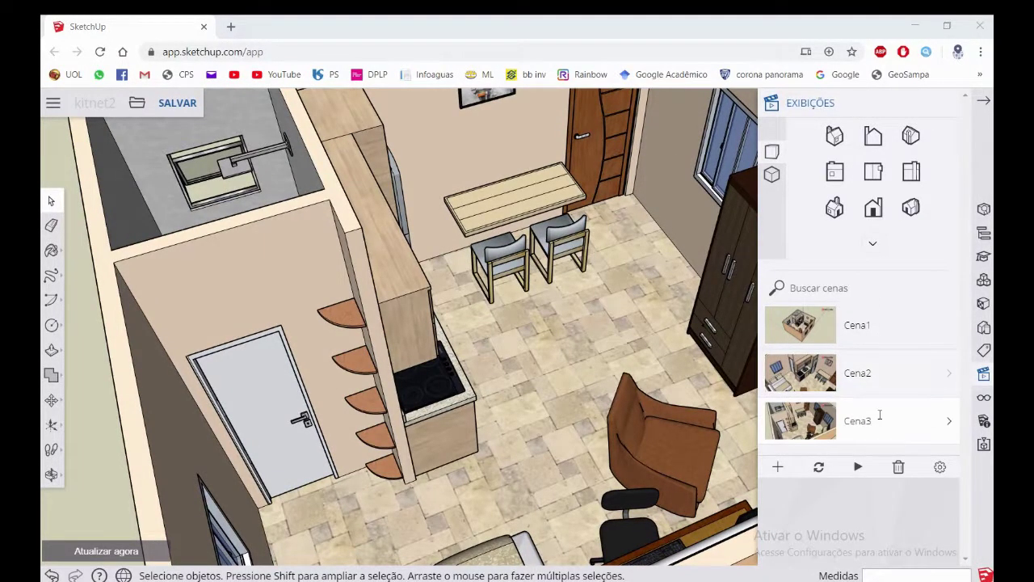
pyautogui.click(858, 469)
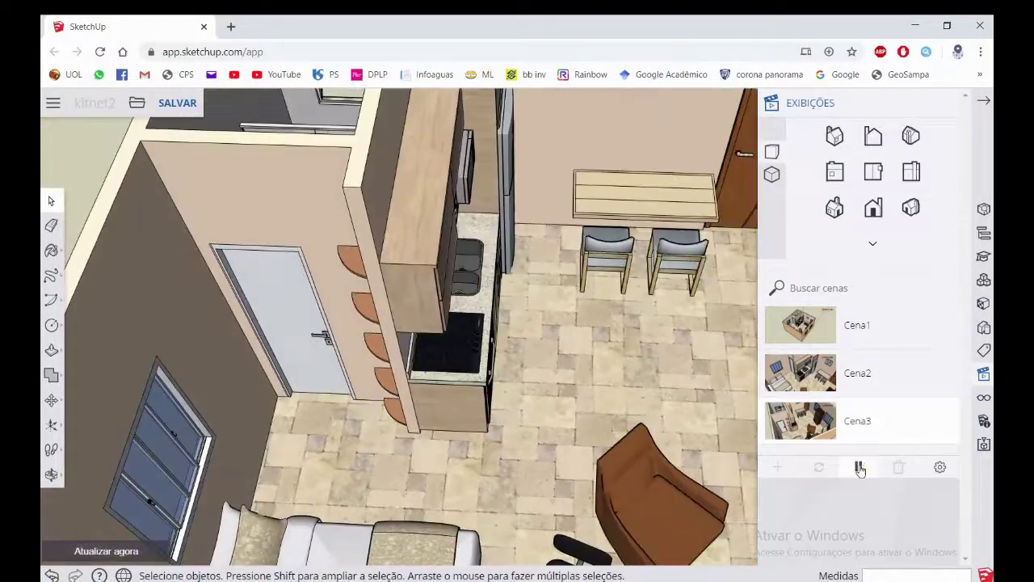
pyautogui.click(858, 468)
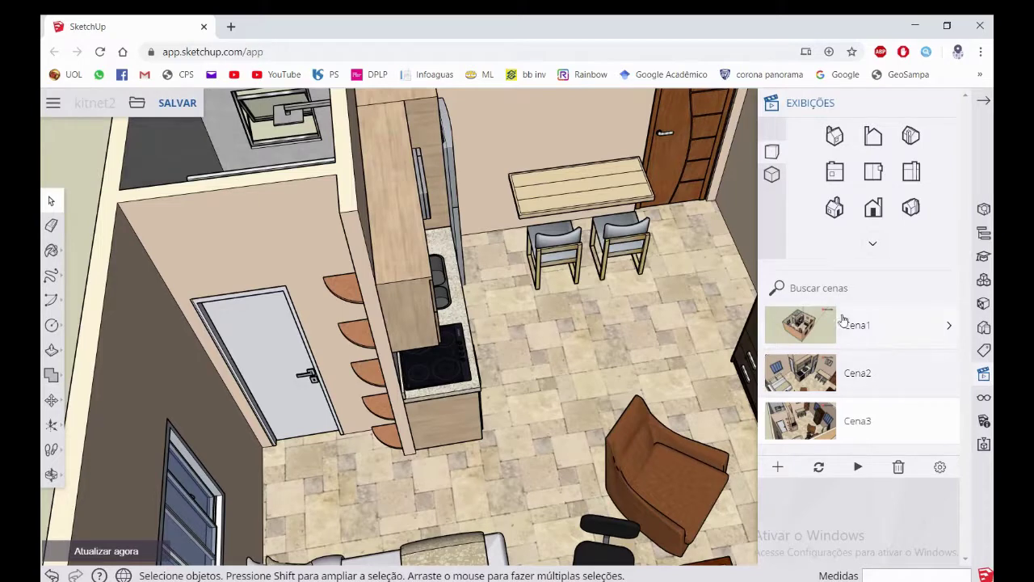
# Expand the extra camera options and click into the Buscar cenas field
pyautogui.click(873, 243)
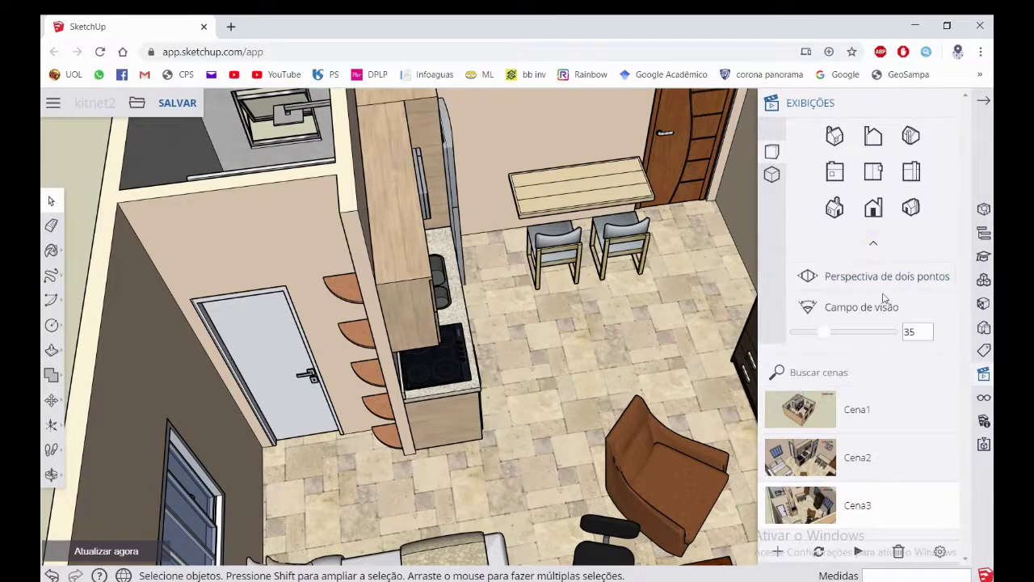
pyautogui.click(866, 372)
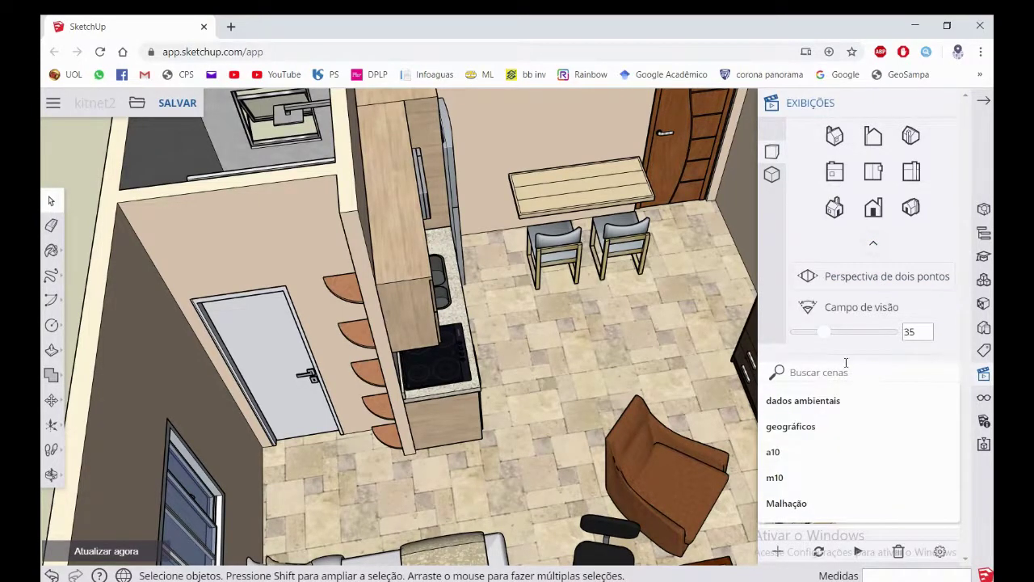
pyautogui.click(850, 356)
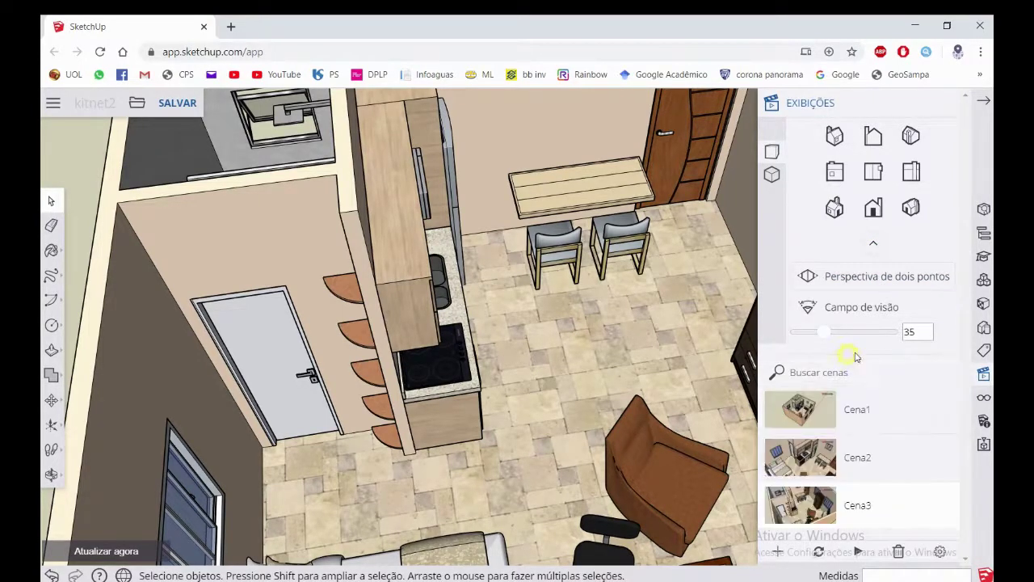
# Color the kitnet by tag in the Tags panel, then switch Color by Tag back off
pyautogui.click(983, 349)
pyautogui.scroll(-5, 940, 300)
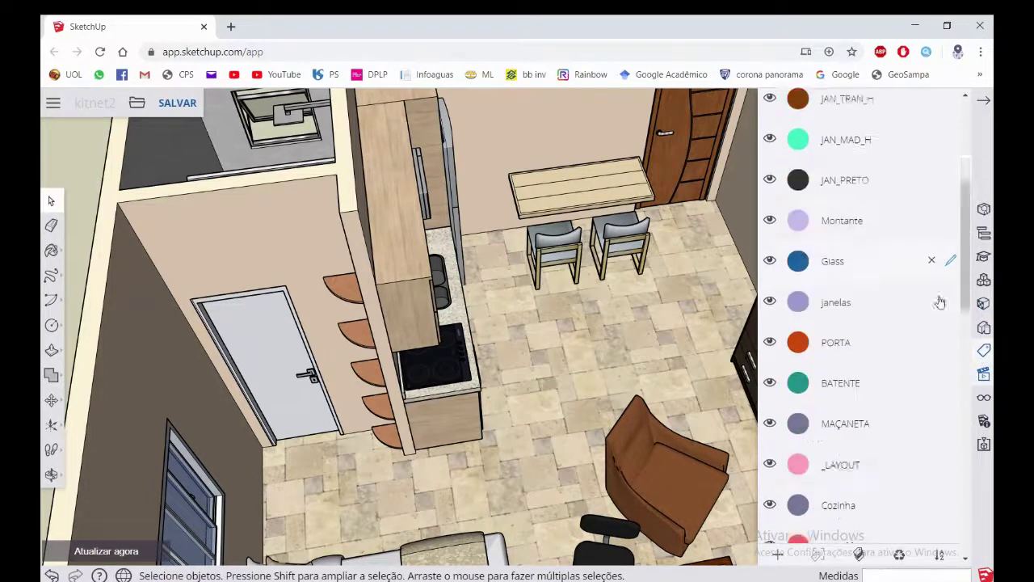
pyautogui.scroll(-5, 937, 291)
pyautogui.scroll(-5, 942, 331)
pyautogui.click(947, 318)
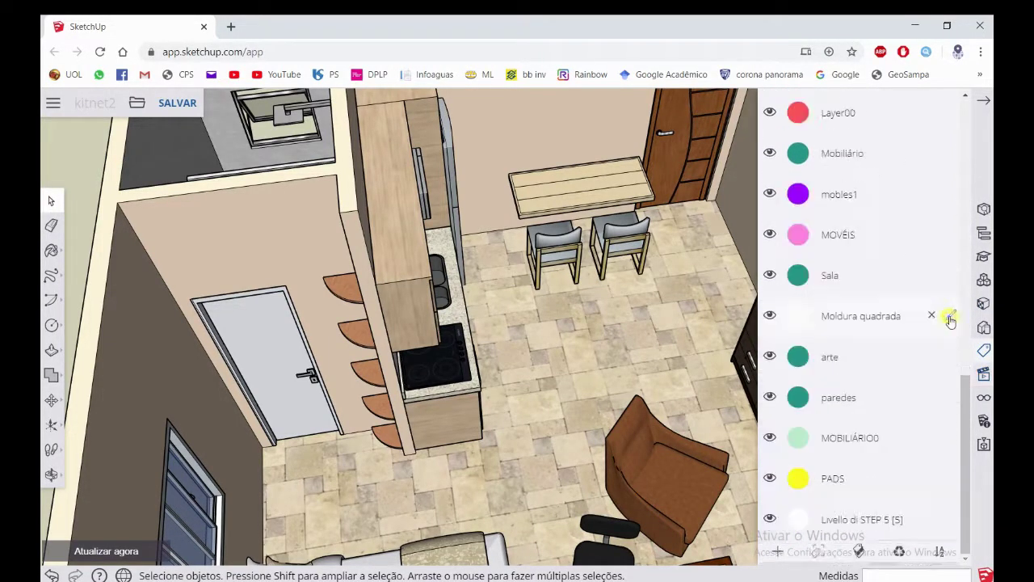
pyautogui.scroll(10, 946, 315)
pyautogui.scroll(5, 889, 267)
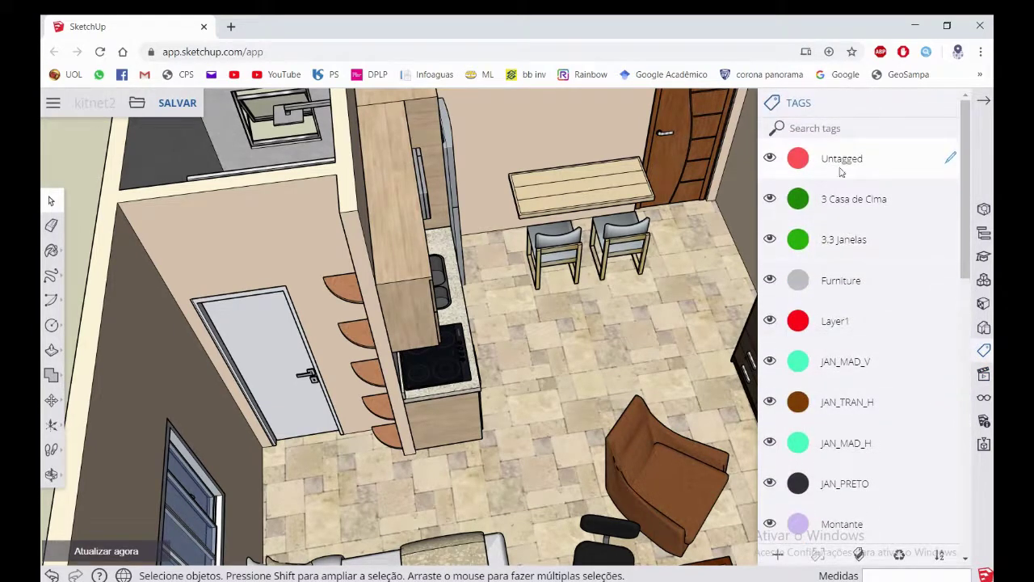
pyautogui.scroll(-1, 835, 203)
pyautogui.scroll(-10, 836, 296)
pyautogui.scroll(-3, 807, 405)
pyautogui.scroll(-3, 808, 406)
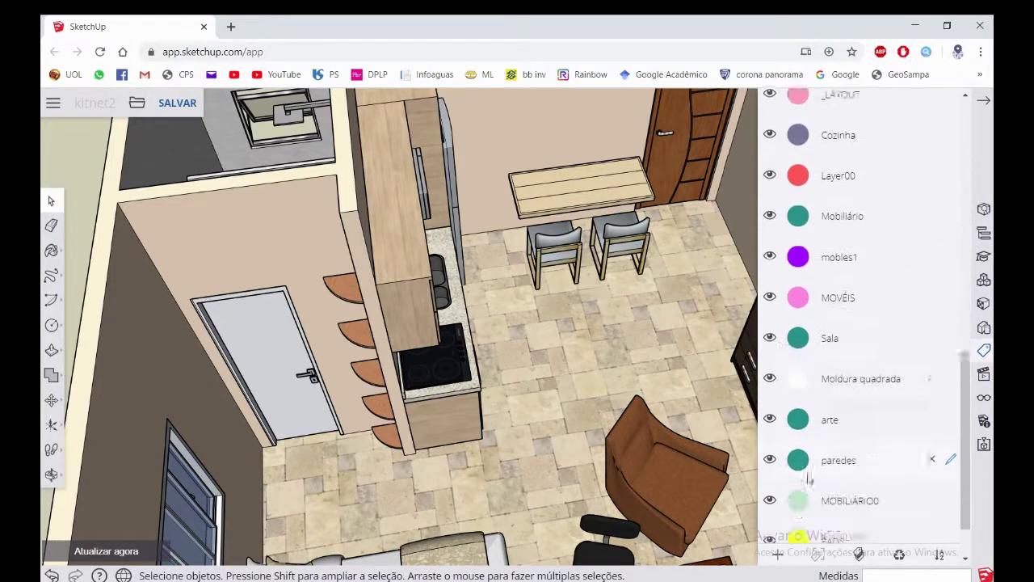
pyautogui.scroll(-1, 800, 485)
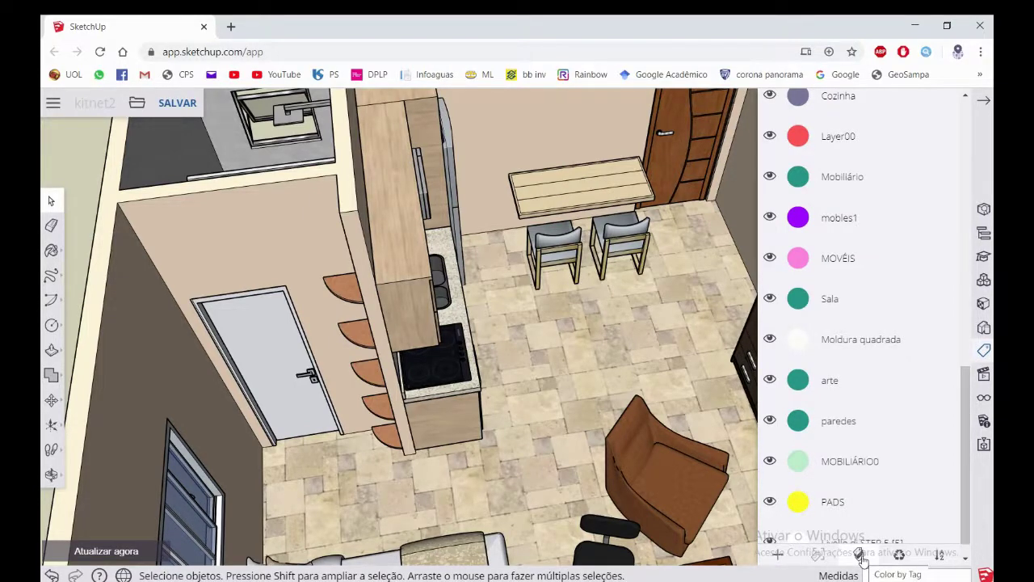
pyautogui.click(860, 556)
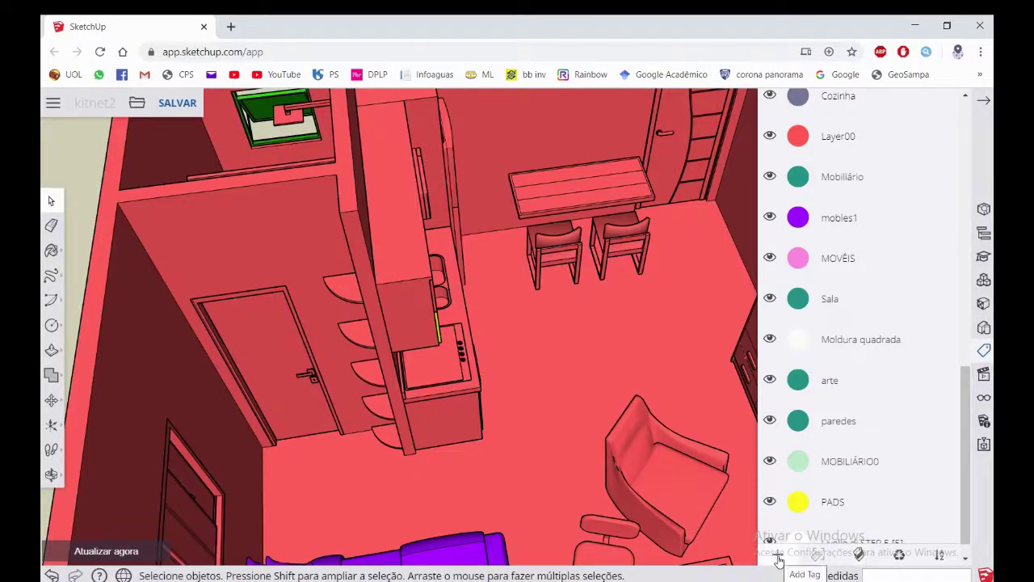
pyautogui.click(859, 556)
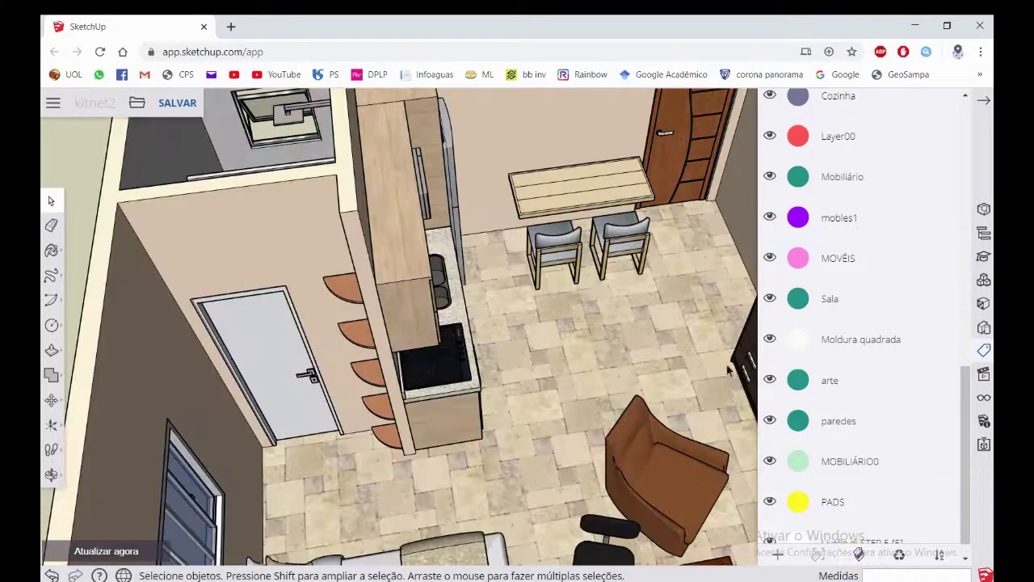
# Scroll to the top of the Tags panel and close it
pyautogui.doubleClick(830, 379)
pyautogui.scroll(5, 879, 240)
pyautogui.scroll(5, 888, 210)
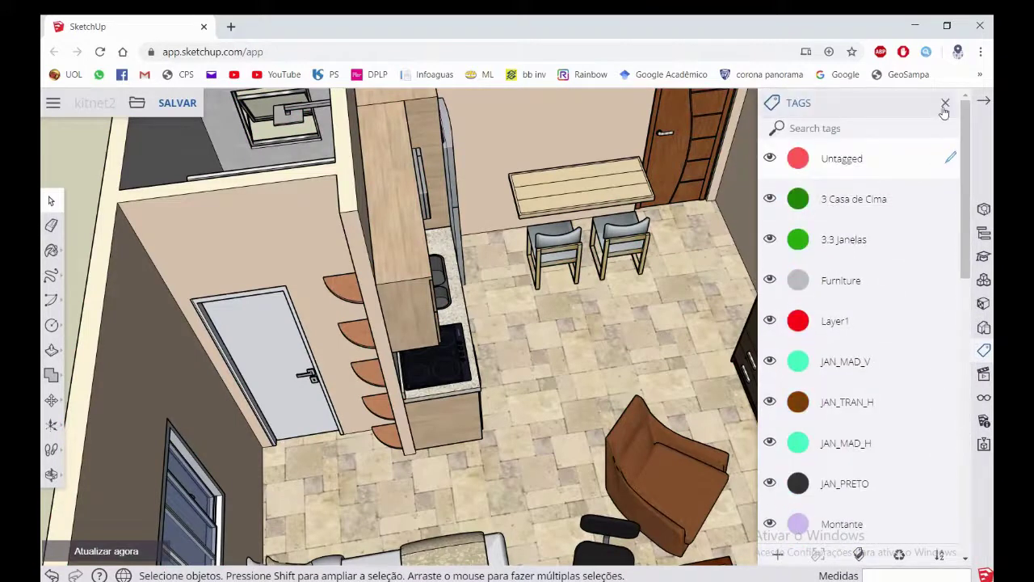
pyautogui.click(947, 102)
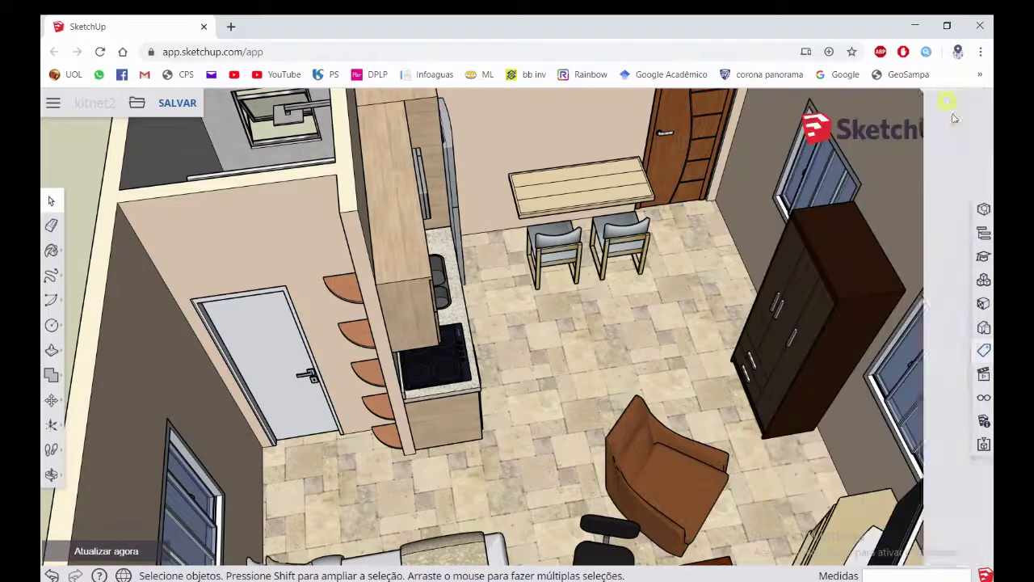
# Try styles from the Estilos padrão collection, settling on Estilo padrão13 for the kitnet
pyautogui.click(984, 328)
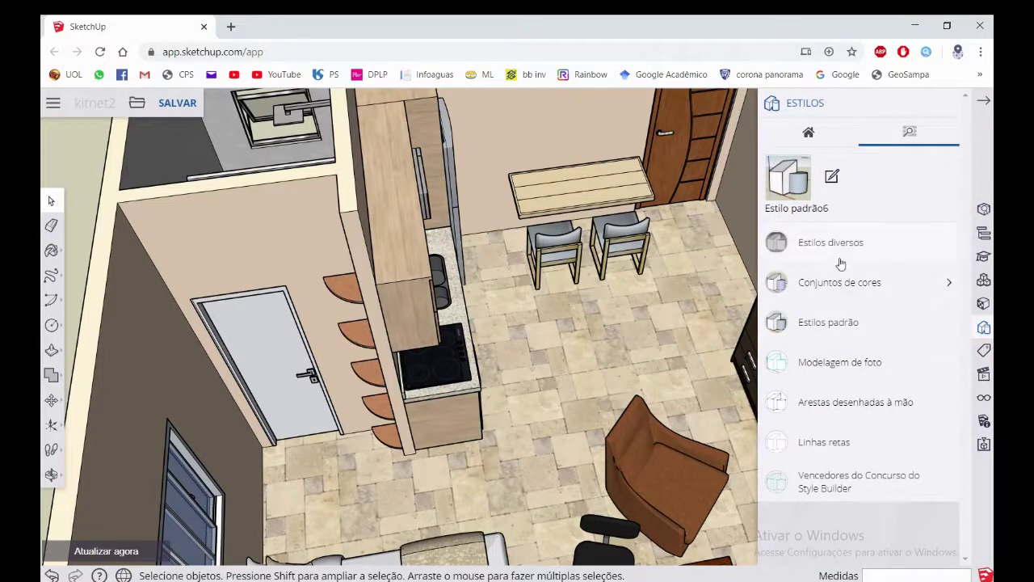
pyautogui.click(832, 321)
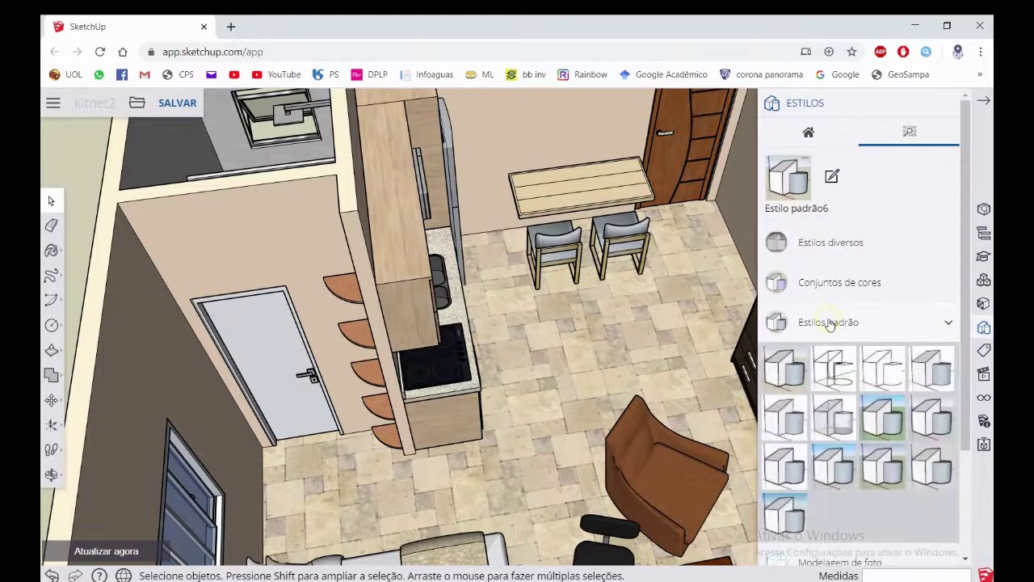
pyautogui.click(794, 374)
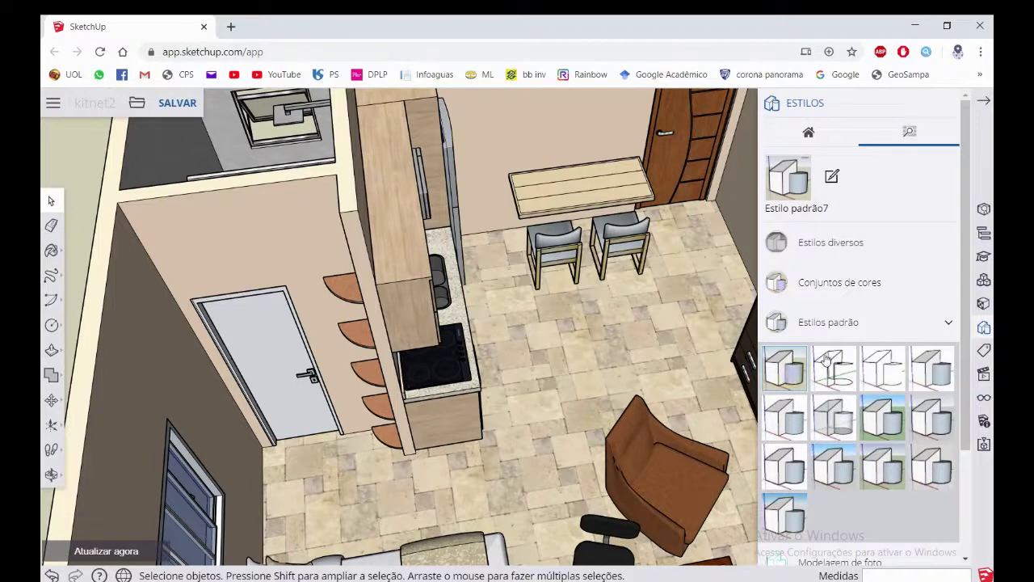
pyautogui.scroll(-2, 879, 436)
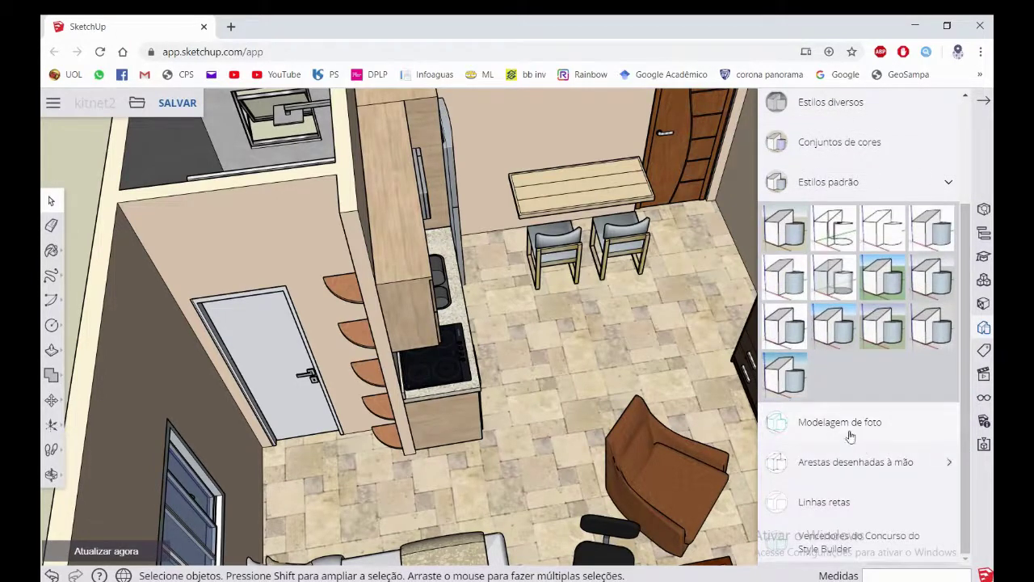
pyautogui.click(842, 316)
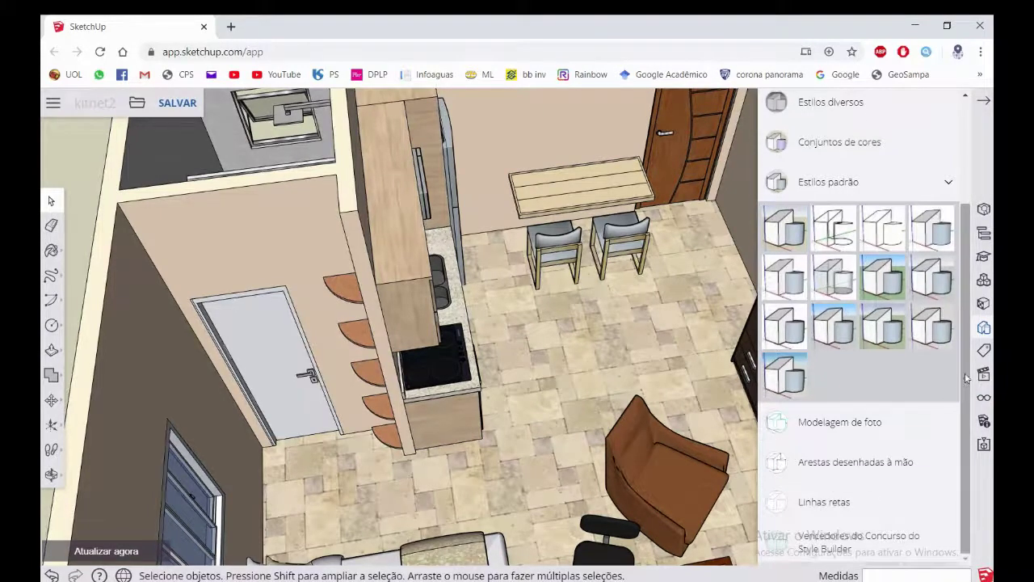
pyautogui.click(784, 376)
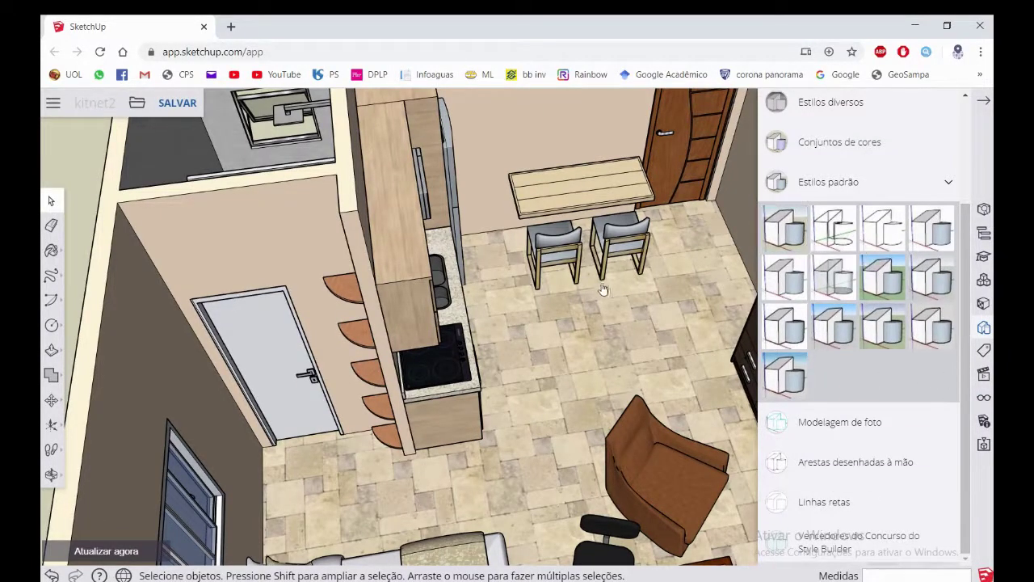
pyautogui.moveTo(601, 289); pyautogui.dragTo(412, 223, button='middle')
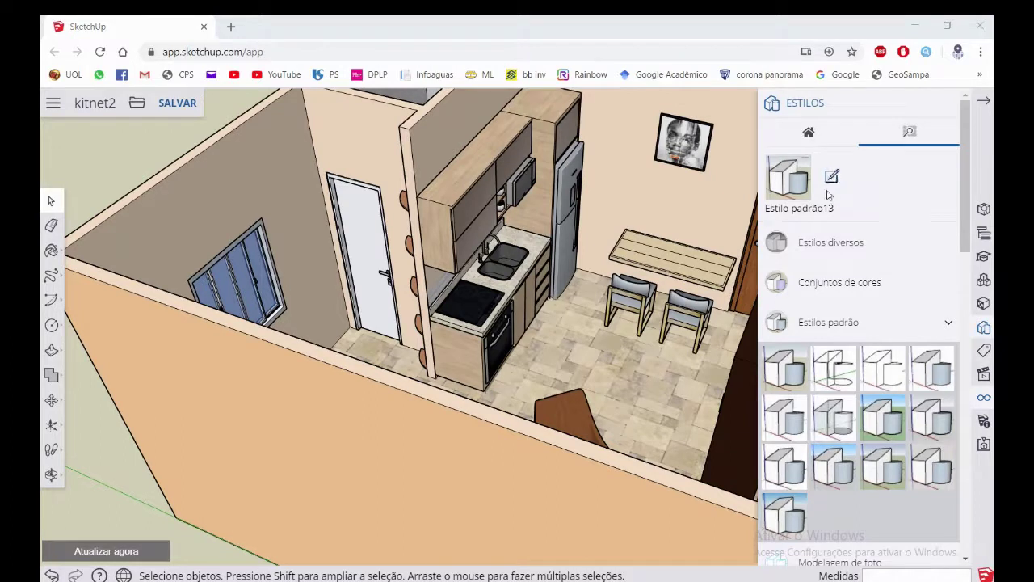
# Cancel the Editar estilo upgrade prompt, close Estilos, and briefly check the Instrutor panel
pyautogui.click(833, 184)
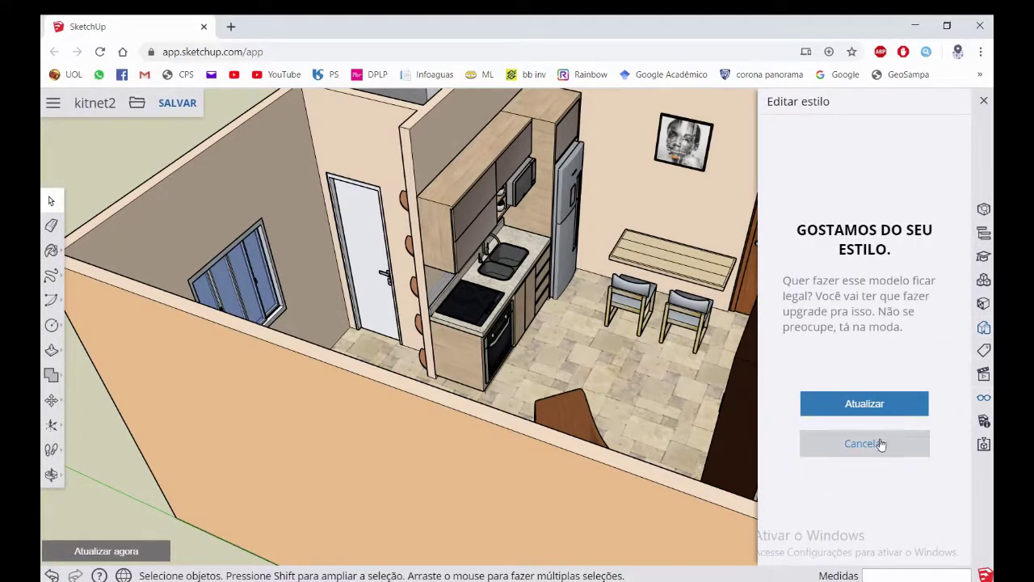
pyautogui.click(881, 444)
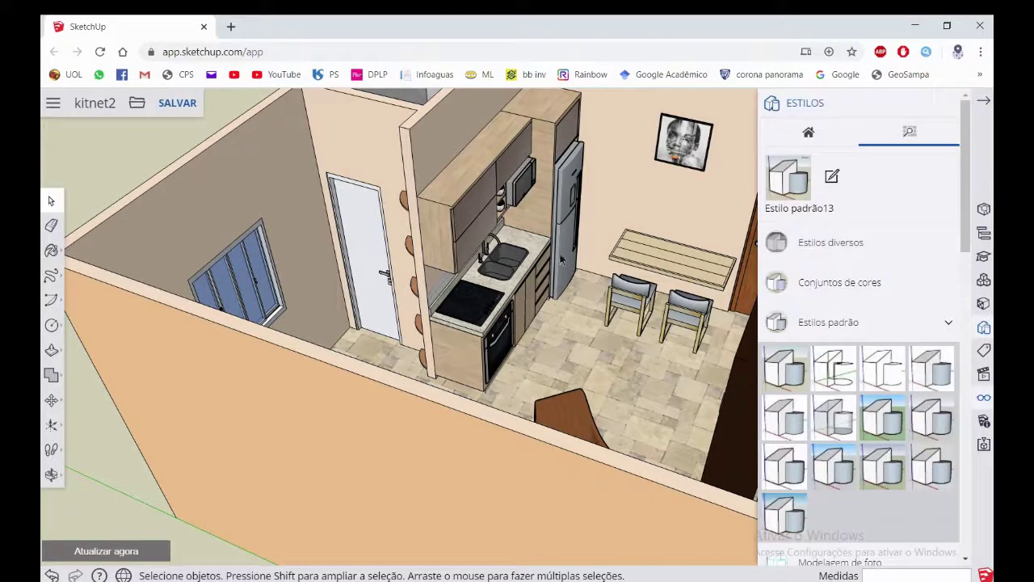
pyautogui.click(986, 101)
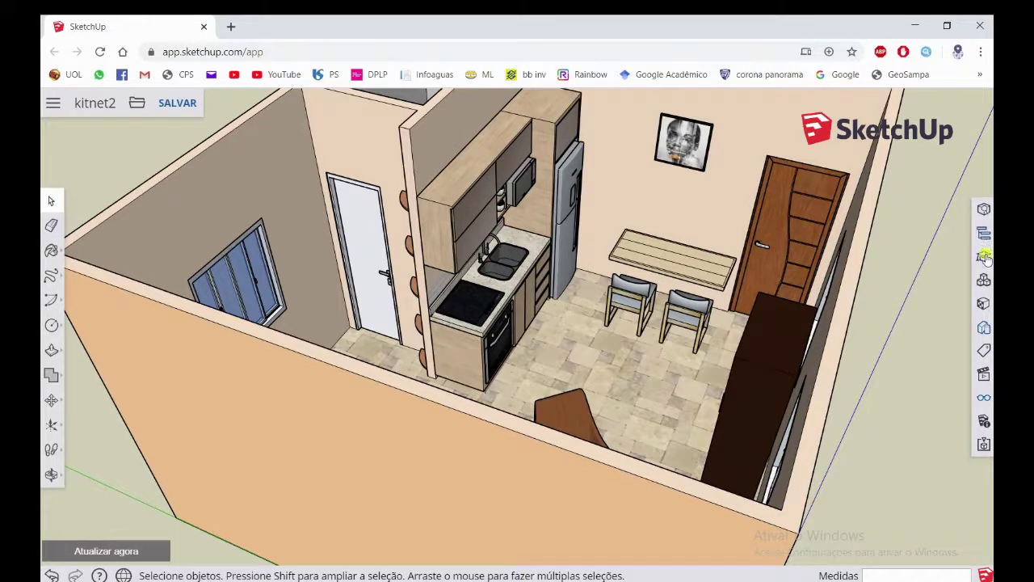
pyautogui.click(983, 253)
pyautogui.click(949, 104)
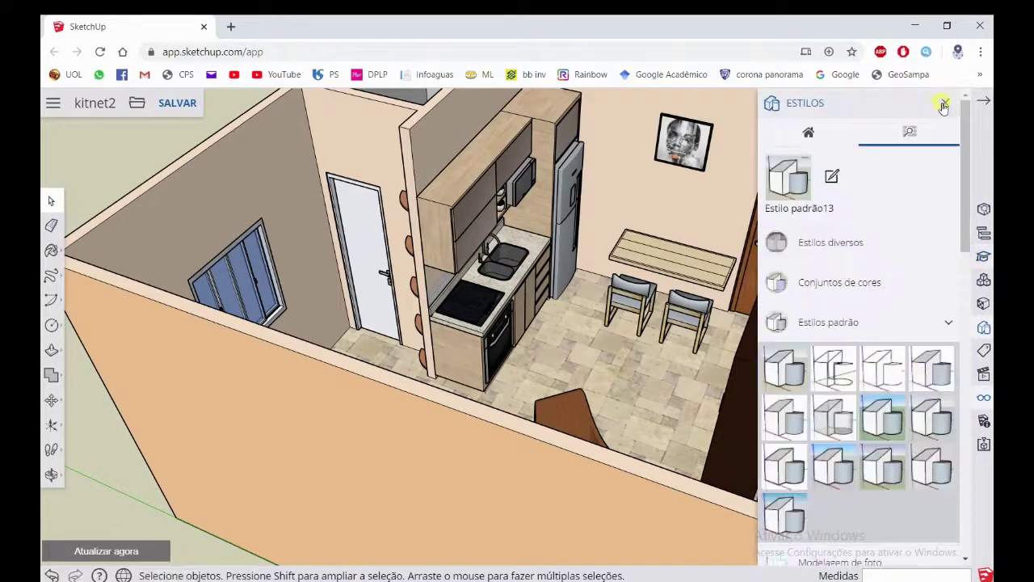
# Add the Entity Info panel to the side tray alongside the outliner
pyautogui.click(984, 233)
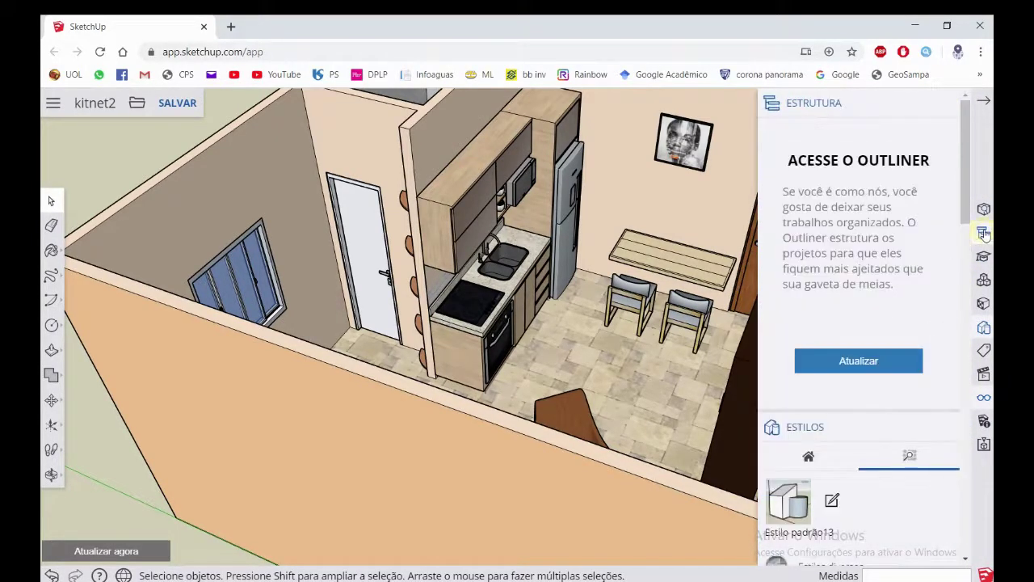
pyautogui.click(983, 101)
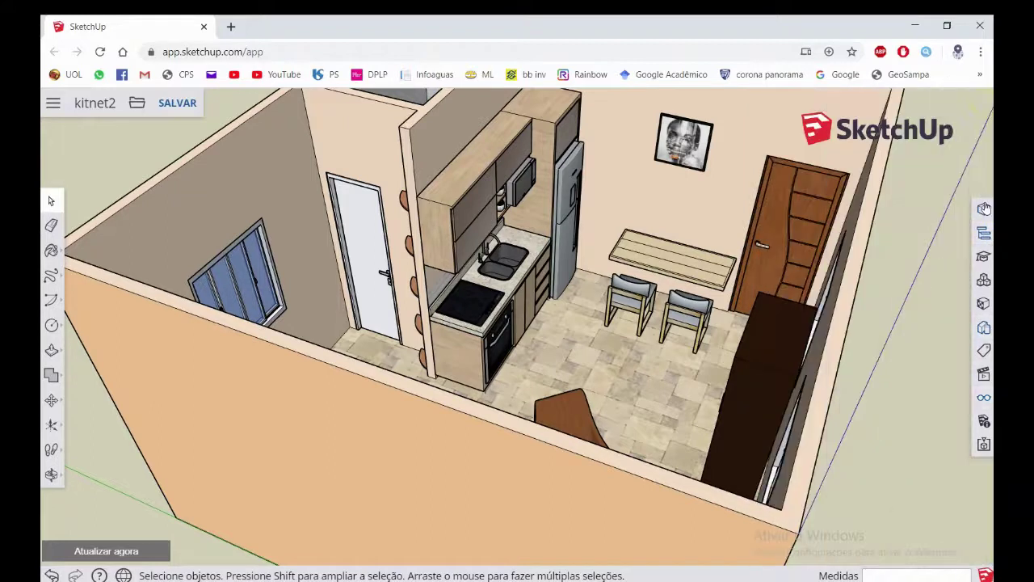
pyautogui.click(984, 210)
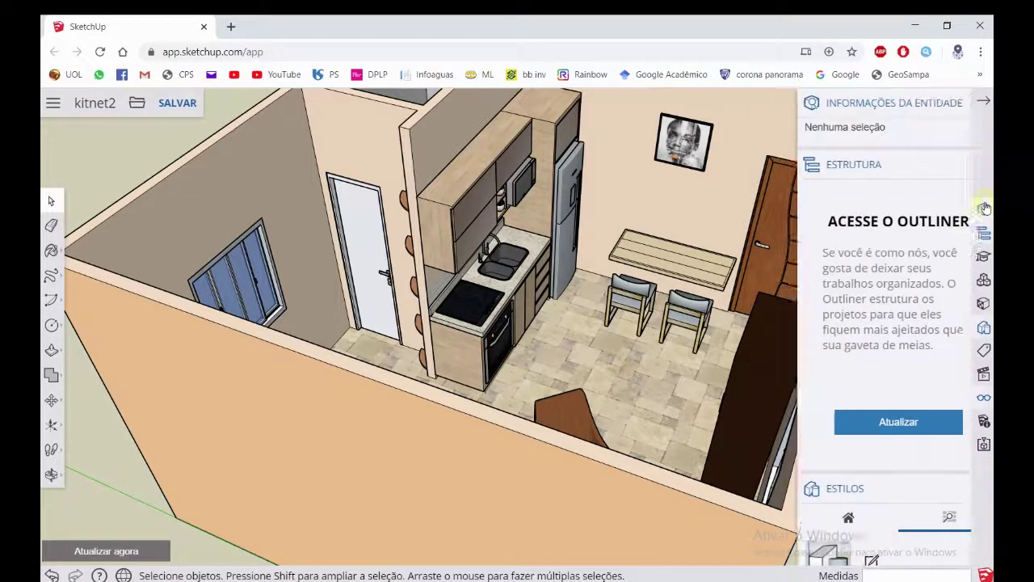
pyautogui.click(983, 101)
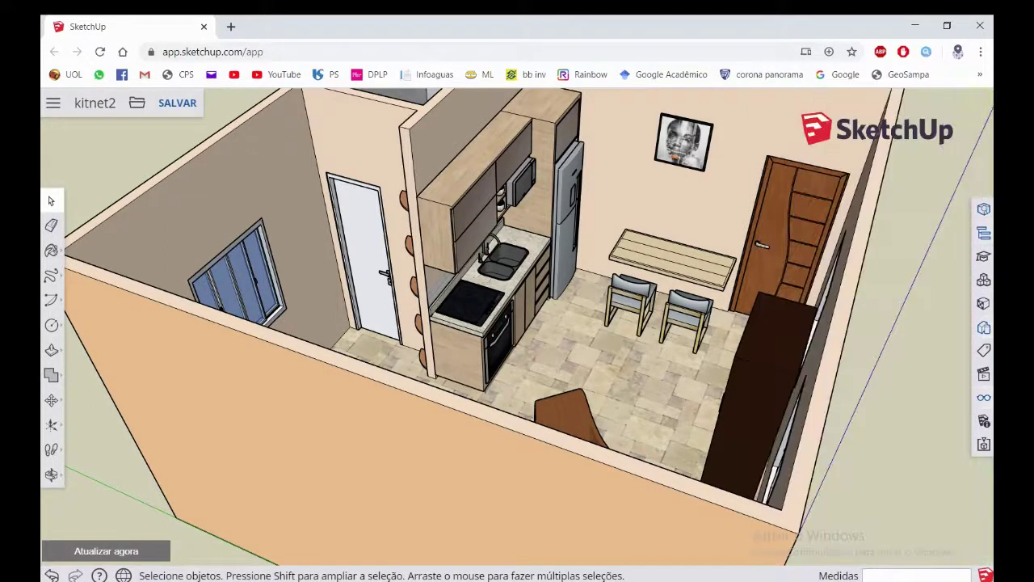
# Hide the side panels and select the table-and-chairs group
pyautogui.click(983, 210)
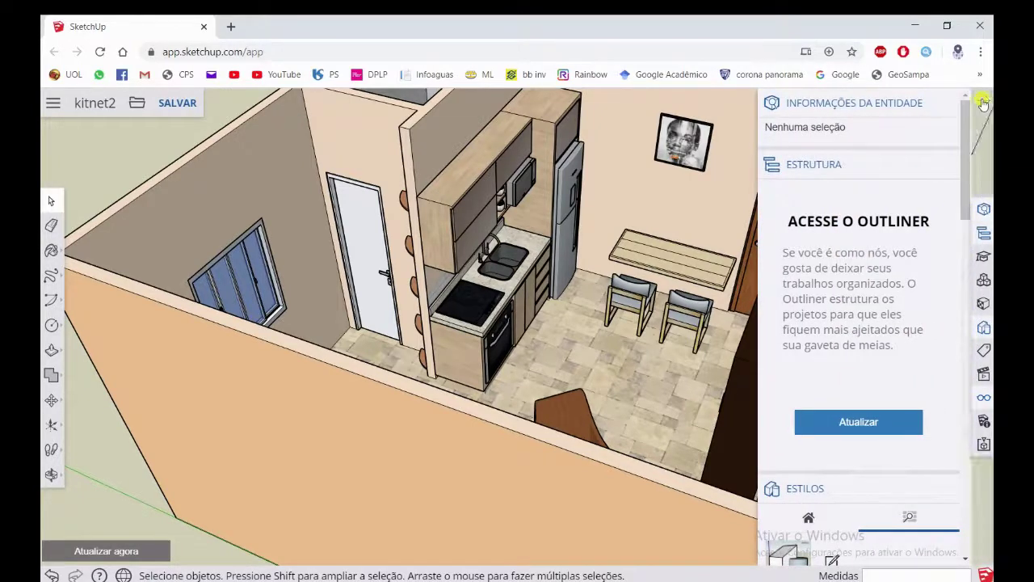
pyautogui.click(983, 101)
pyautogui.click(712, 267)
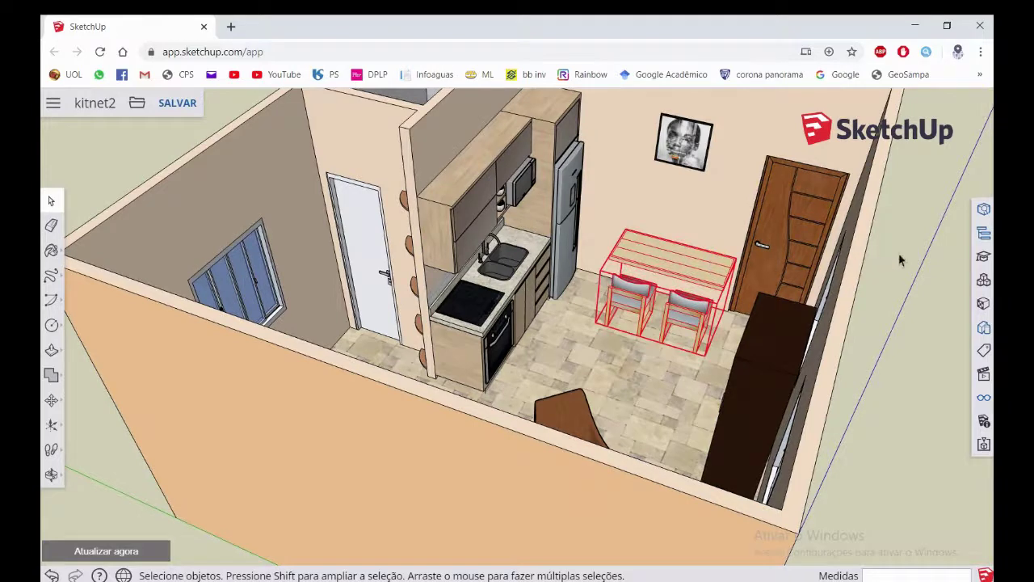
# Check Entity Info for the table and wall groups, showing '2 grupos (Todos bloqueados)'
pyautogui.click(985, 210)
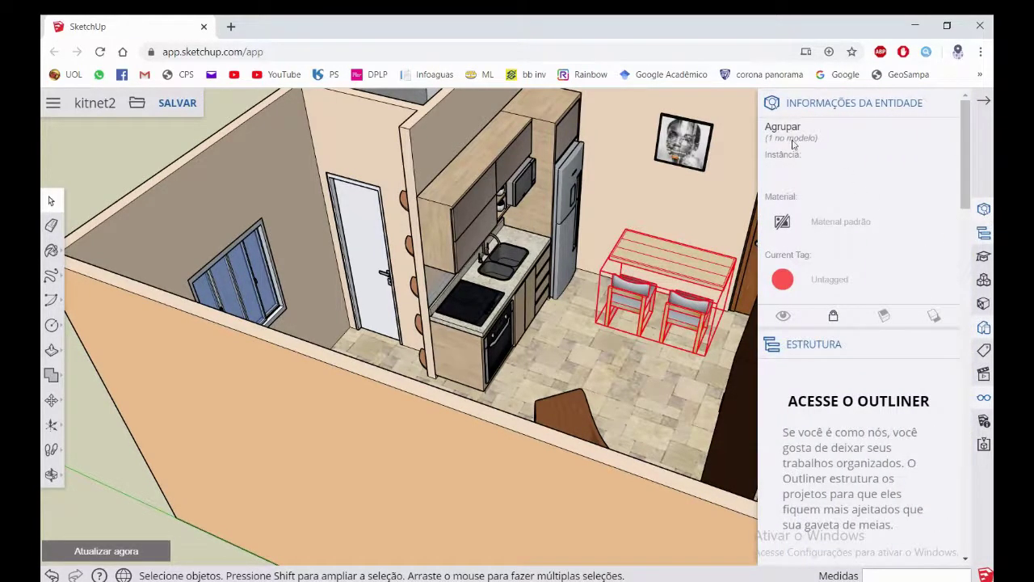
pyautogui.scroll(-2, 792, 144)
pyautogui.scroll(2, 787, 142)
pyautogui.click(596, 349)
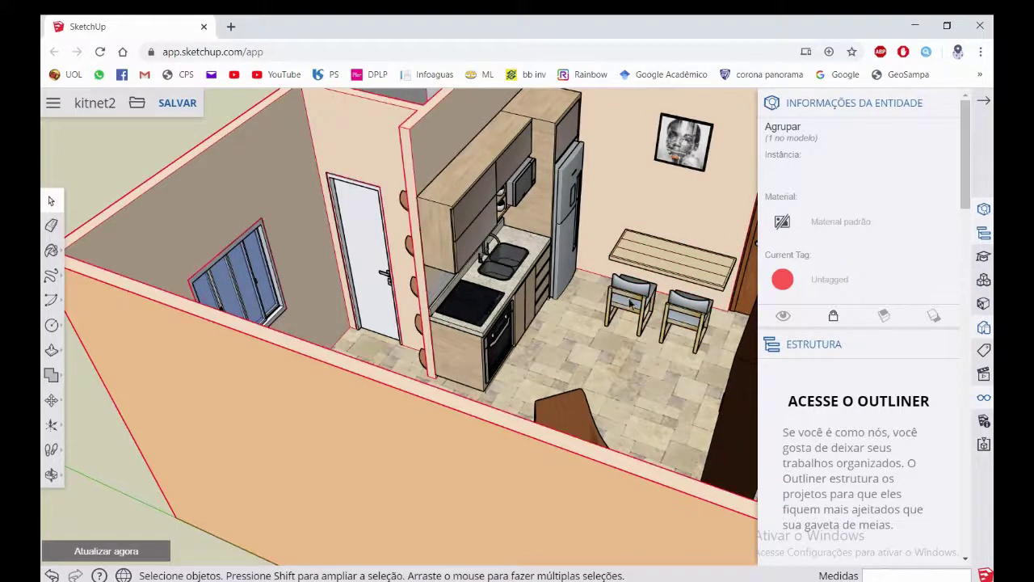
pyautogui.keyDown('shift'); pyautogui.click(684, 259); pyautogui.keyUp('shift')
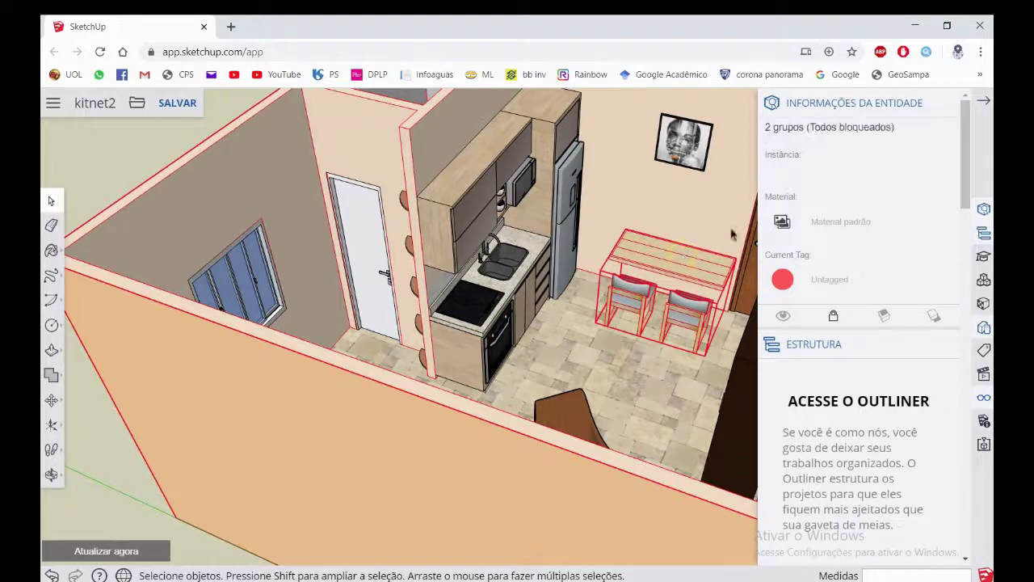
# Close the Entity Info panel, zoom out over the studio, and clear the selection
pyautogui.click(983, 98)
pyautogui.scroll(-2, 878, 363)
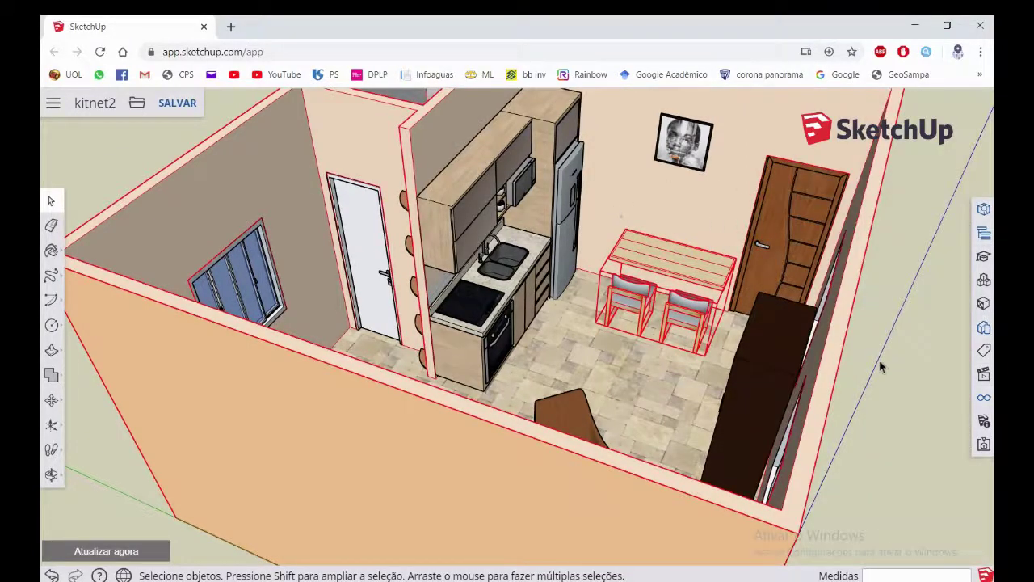
pyautogui.scroll(-3, 880, 385)
pyautogui.scroll(-2, 829, 339)
pyautogui.click(829, 339)
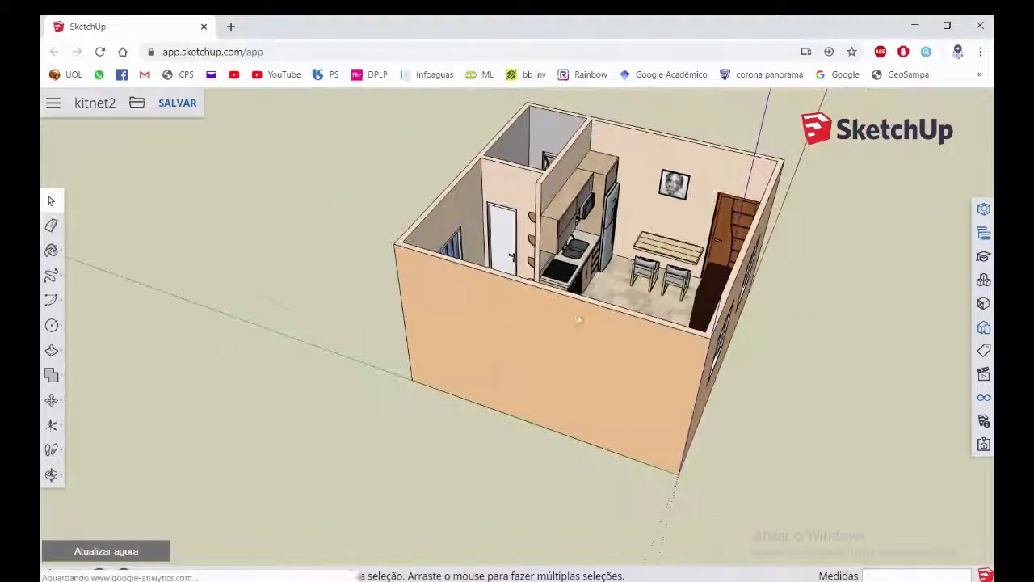